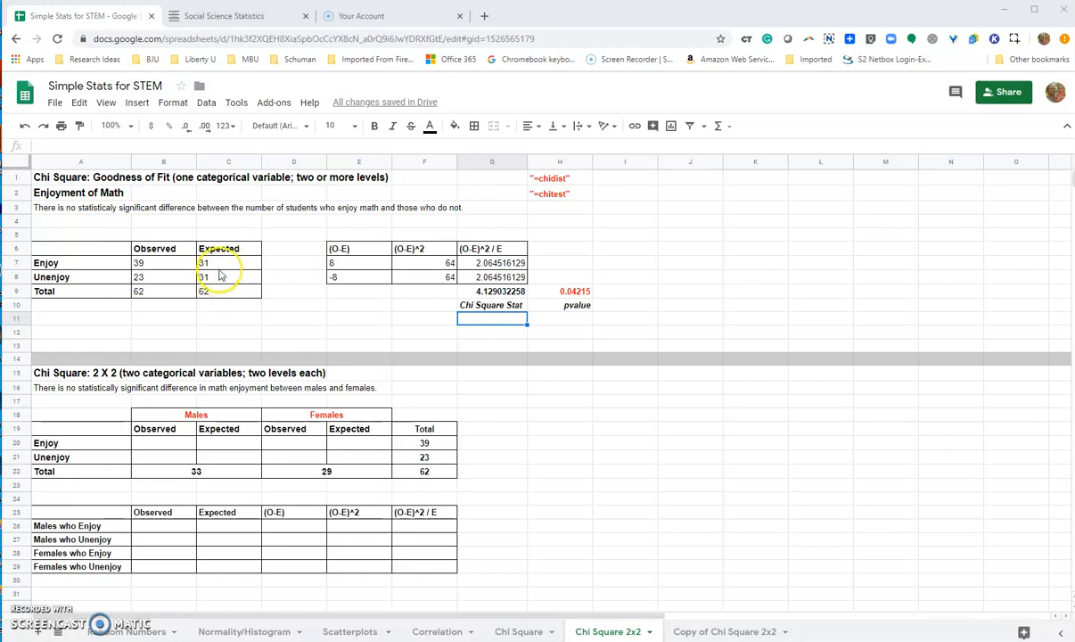
# Examine the goodness-of-fit table's observed counts, expected total, chi-square statistic and p-value formulas.
pyautogui.click(218, 294)
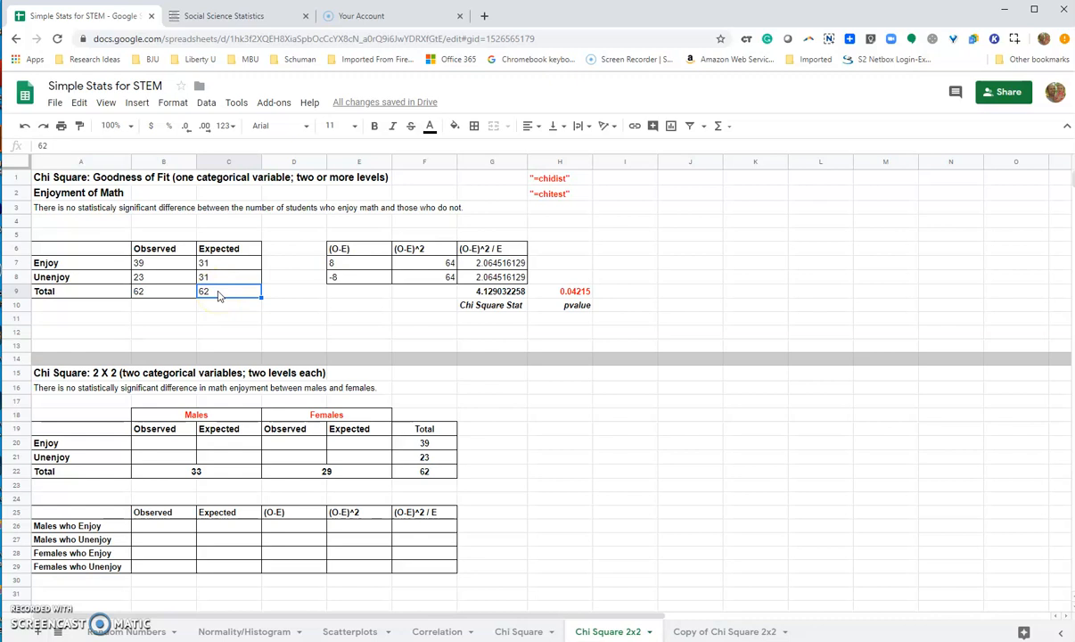
pyautogui.click(146, 263)
pyautogui.click(148, 279)
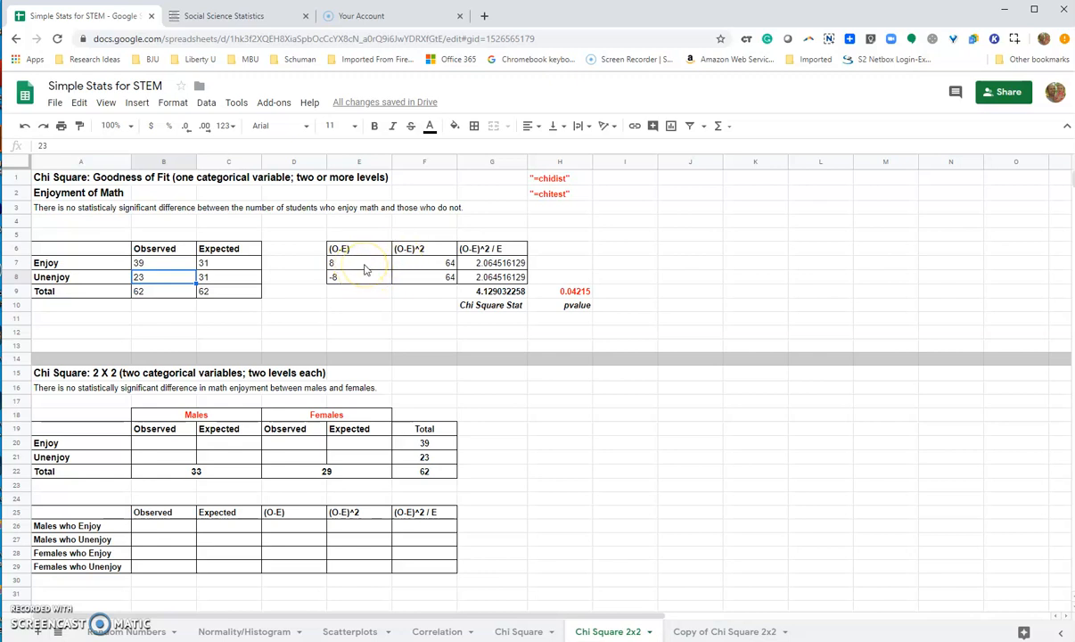
pyautogui.click(491, 291)
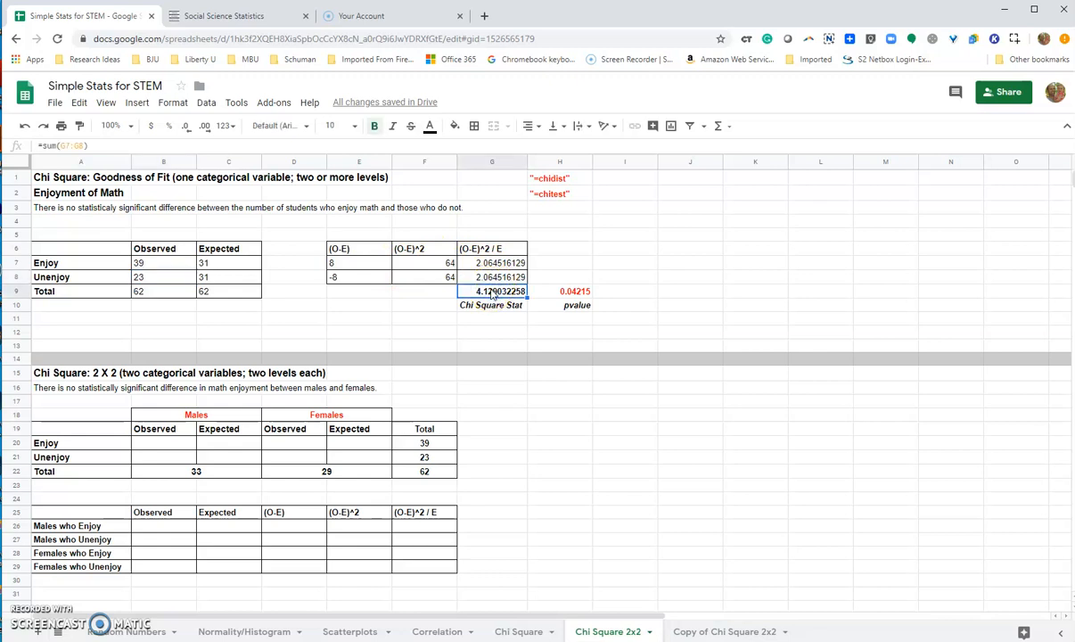
pyautogui.click(559, 294)
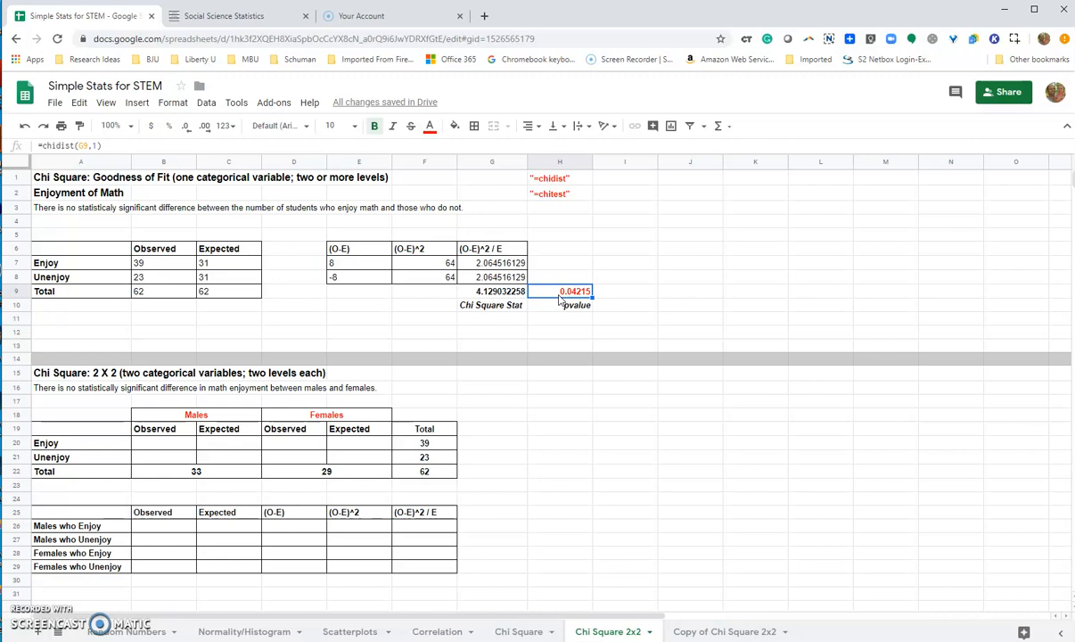
pyautogui.click(558, 297)
pyautogui.click(683, 200)
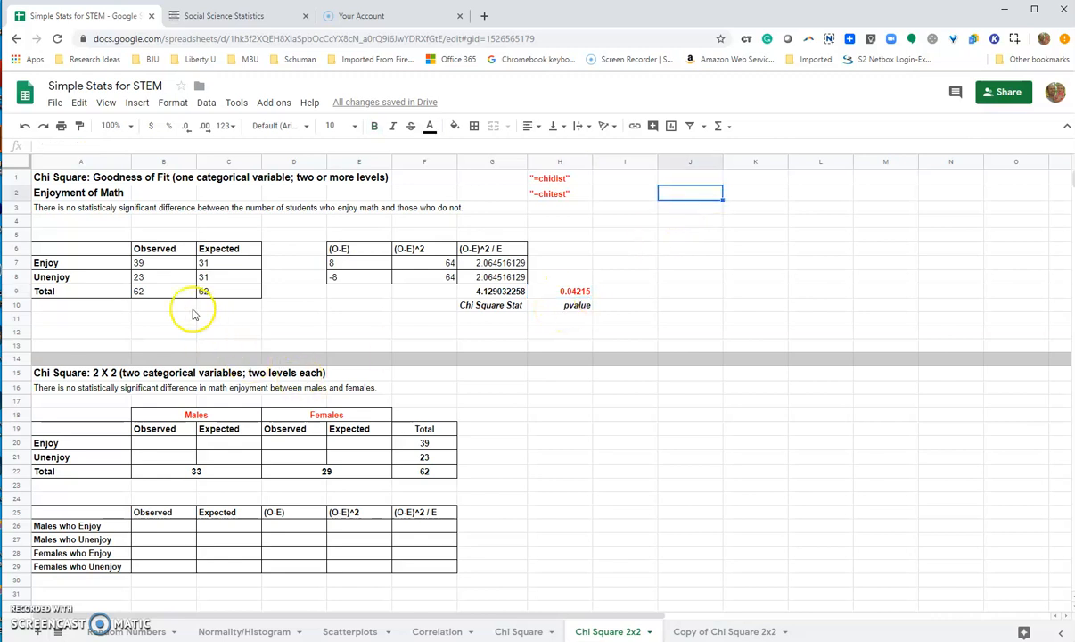
# Insert a column chart of the observed and expected counts in A6:C8 and move it so its left edge lies in column G.
pyautogui.moveTo(65, 249); pyautogui.dragTo(236, 276)
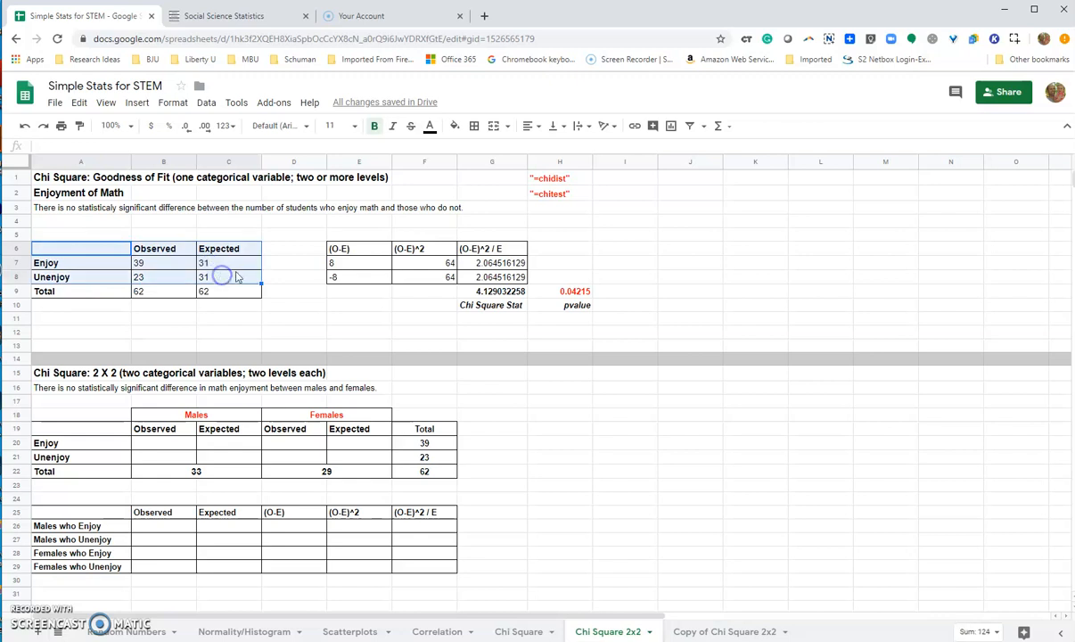
pyautogui.click(673, 131)
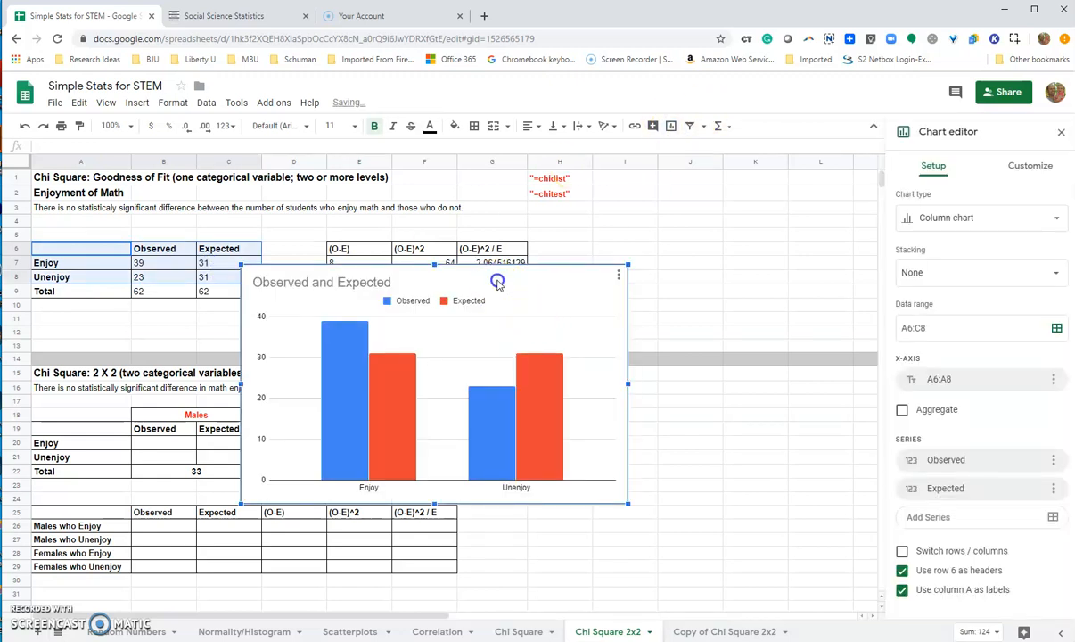
pyautogui.moveTo(474, 277); pyautogui.dragTo(681, 237)
pyautogui.moveTo(774, 231); pyautogui.dragTo(822, 212)
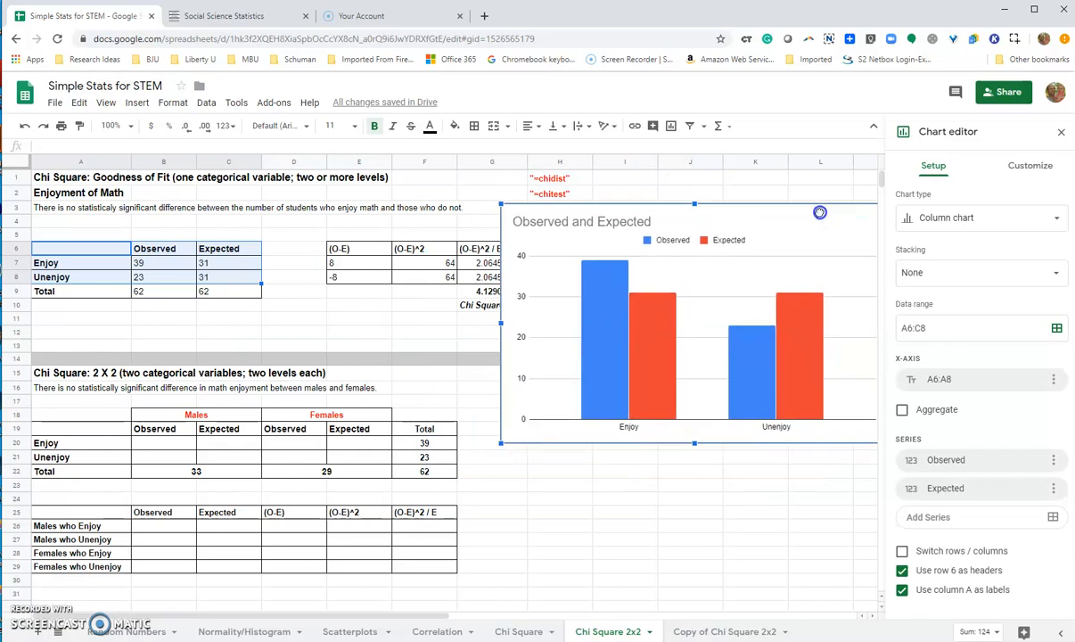
# Change the chart title to "Math Enjoyment" and make it bold.
pyautogui.doubleClick(599, 221)
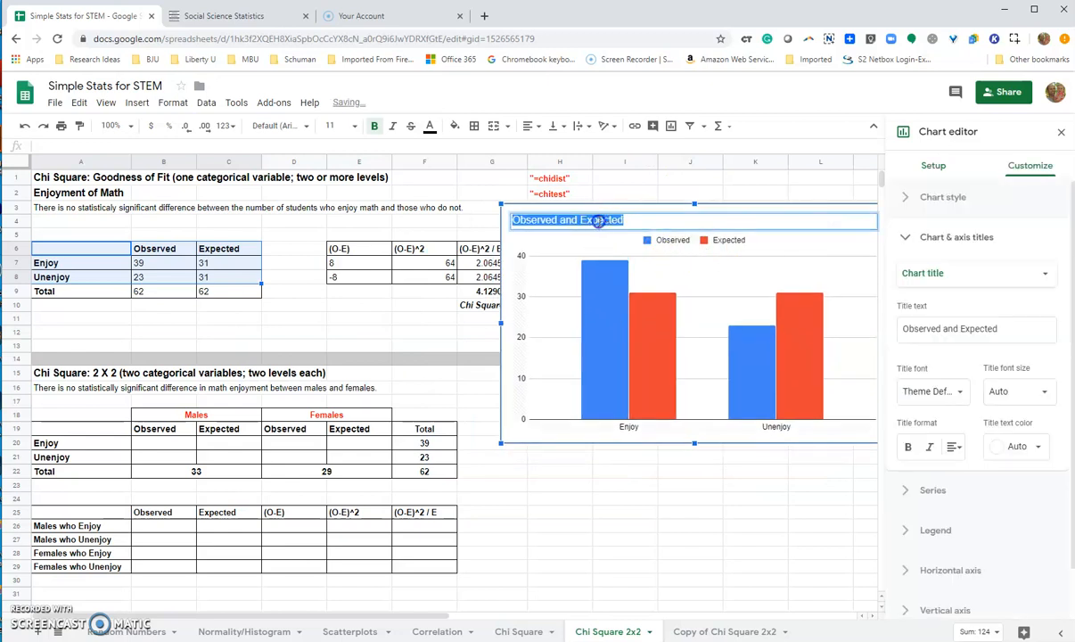
pyautogui.write('Math Enjoyment')
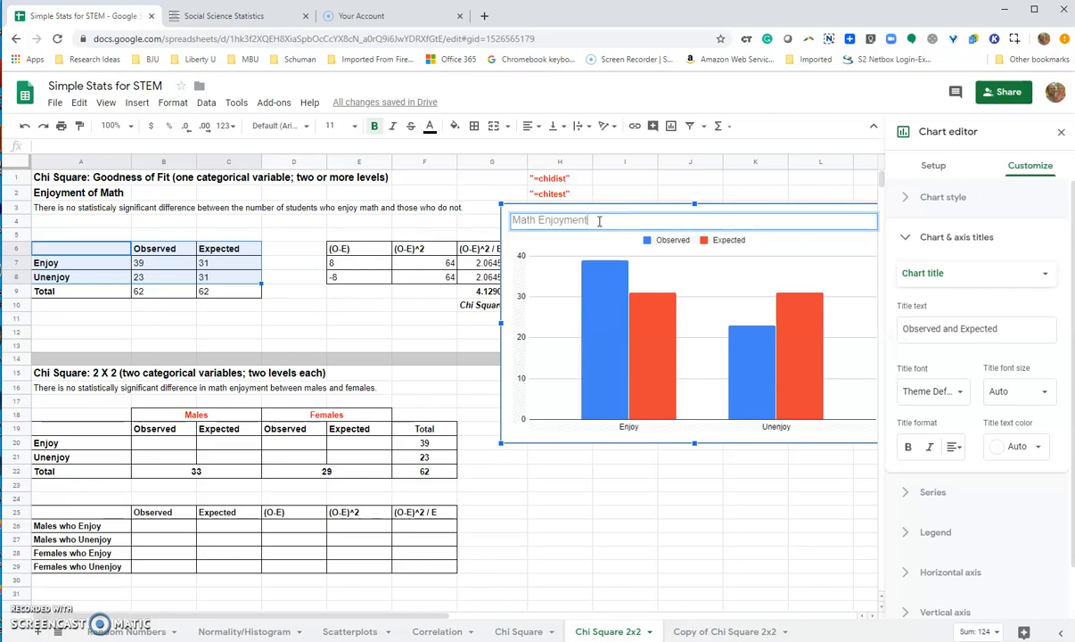
pyautogui.click(906, 446)
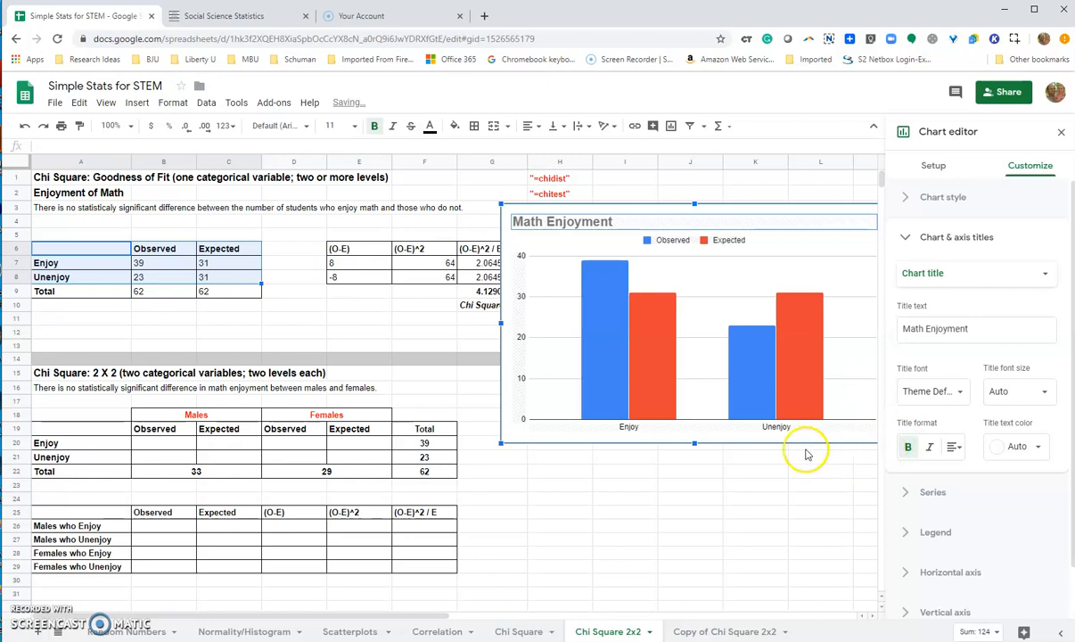
# Add the horizontal axis title "Enjoyment" to the chart in bold.
pyautogui.click(959, 273)
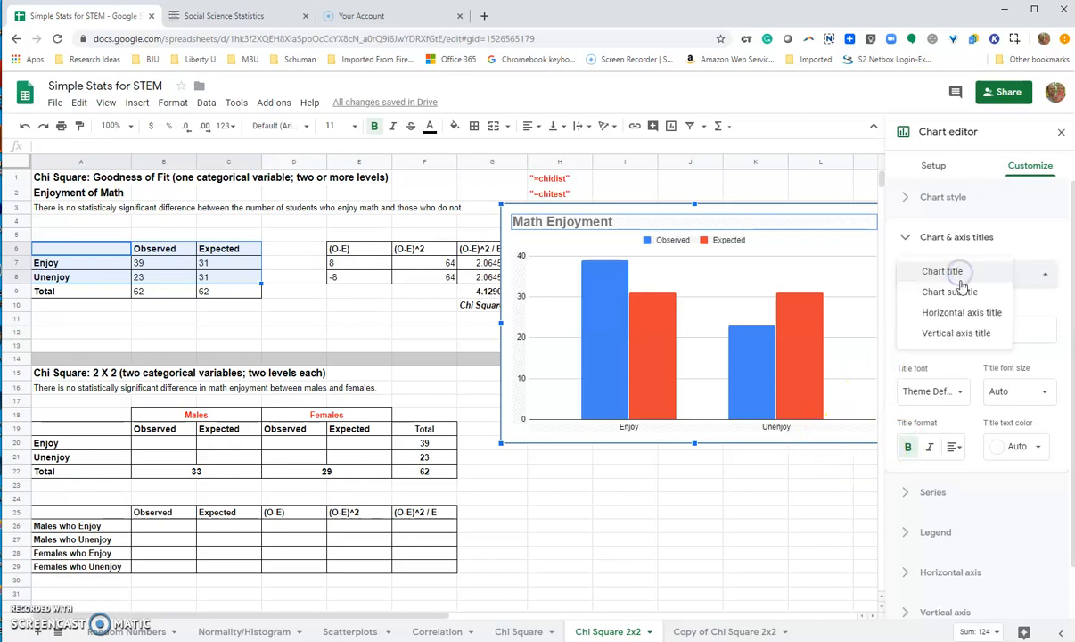
pyautogui.click(961, 312)
pyautogui.click(945, 332)
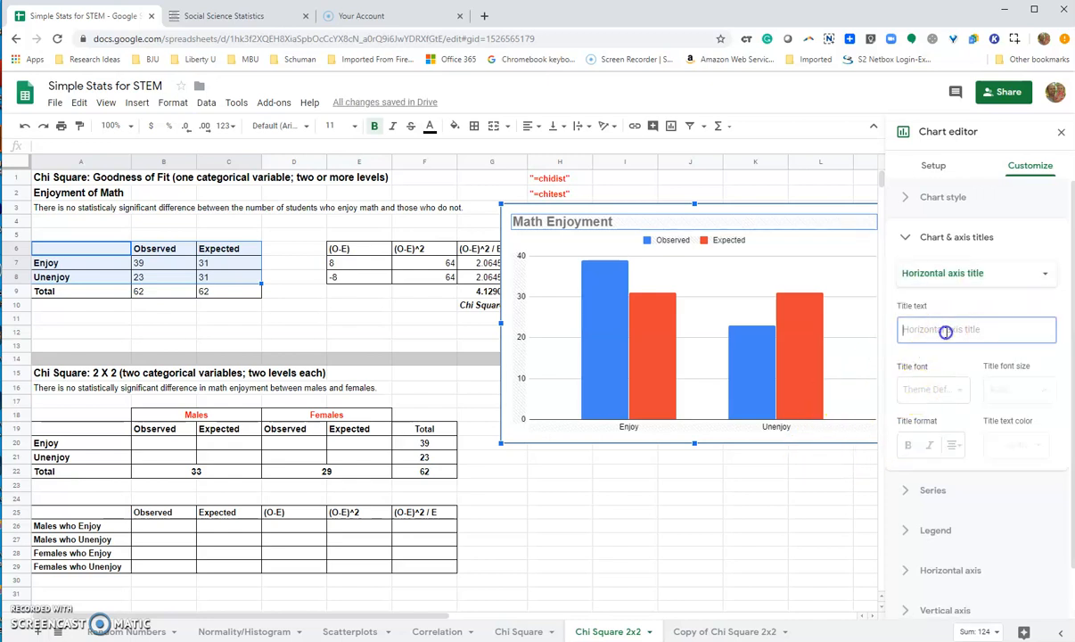
pyautogui.write('Enjoyment')
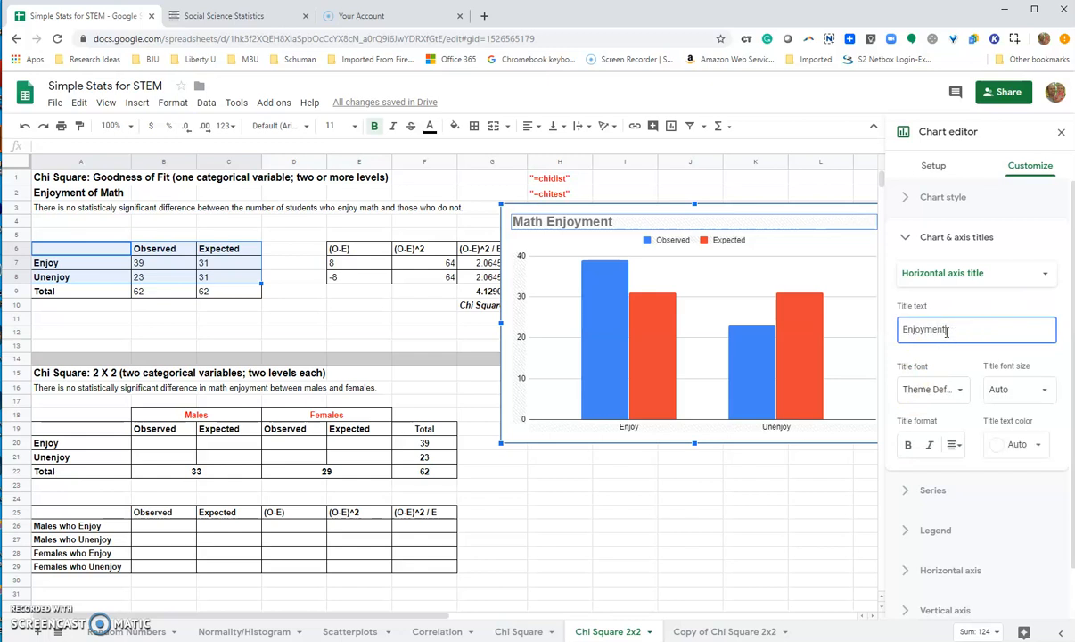
pyautogui.click(908, 444)
# Add the vertical axis title "Number" to the chart in bold.
pyautogui.click(1045, 273)
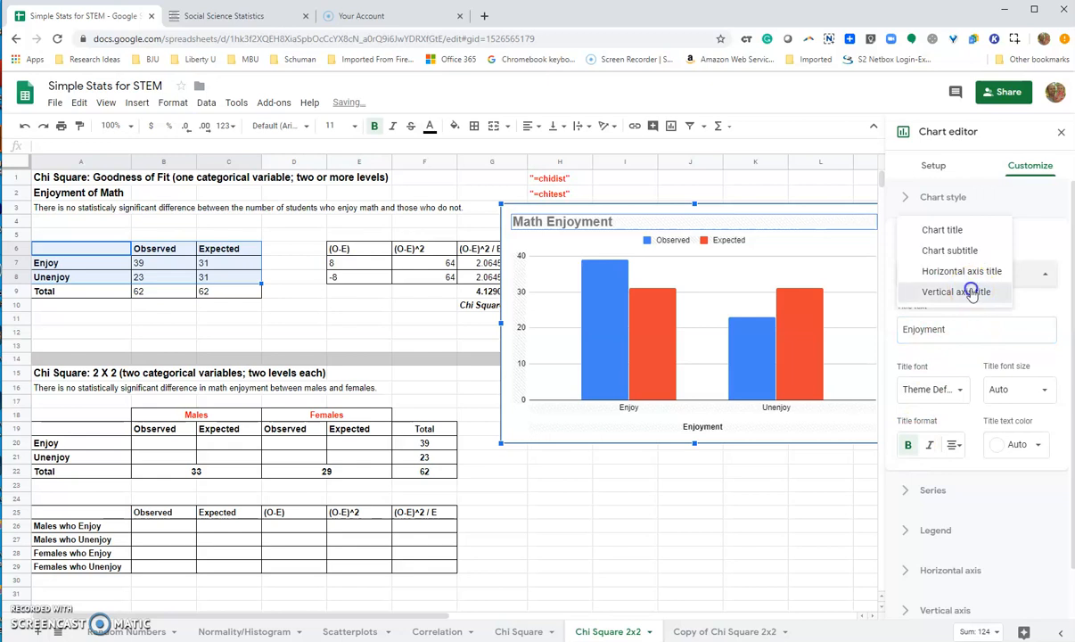
pyautogui.click(910, 291)
pyautogui.click(963, 329)
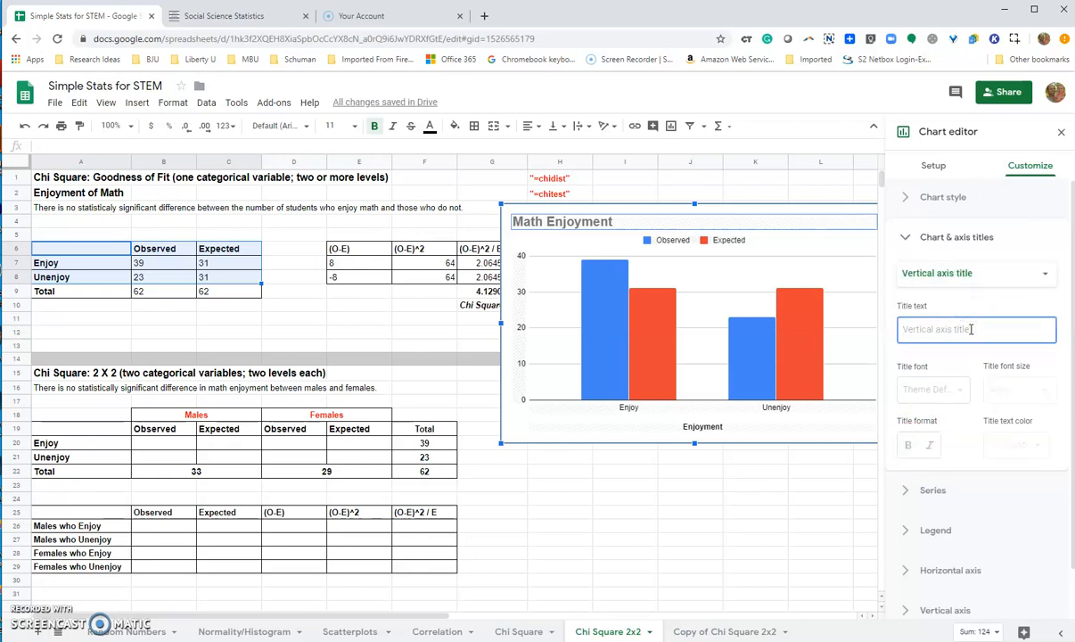
pyautogui.write('Numbe')
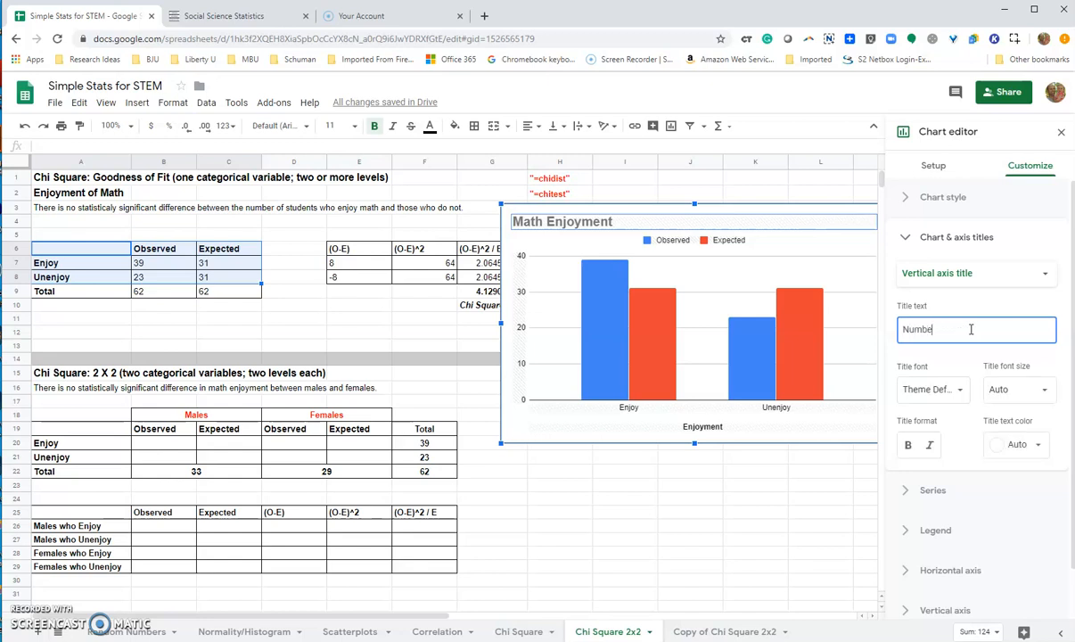
pyautogui.click(908, 445)
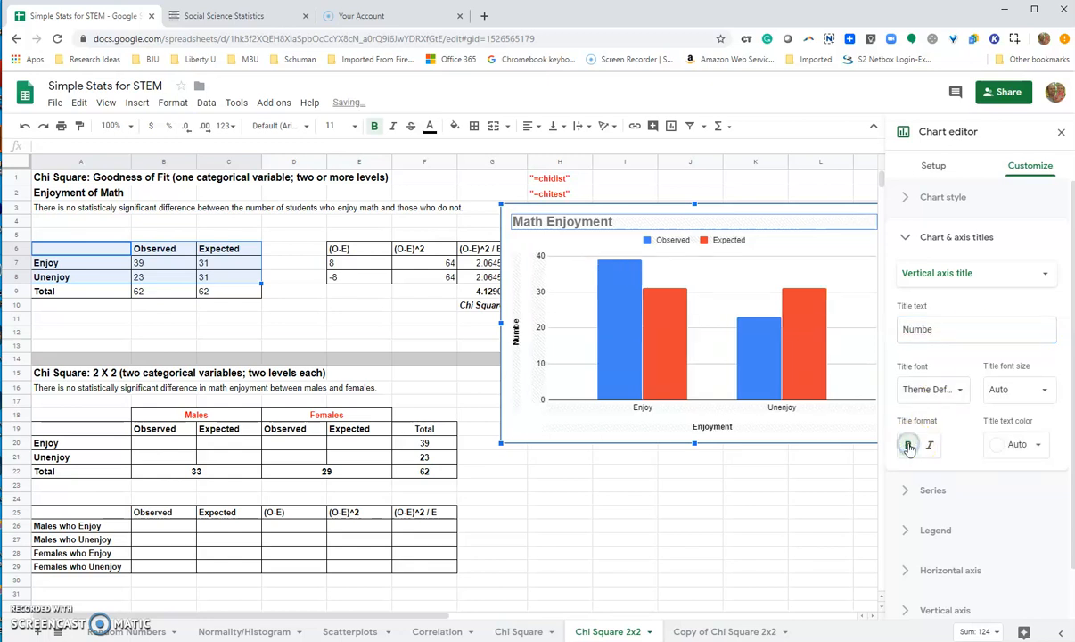
pyautogui.click(972, 330)
pyautogui.write('r')
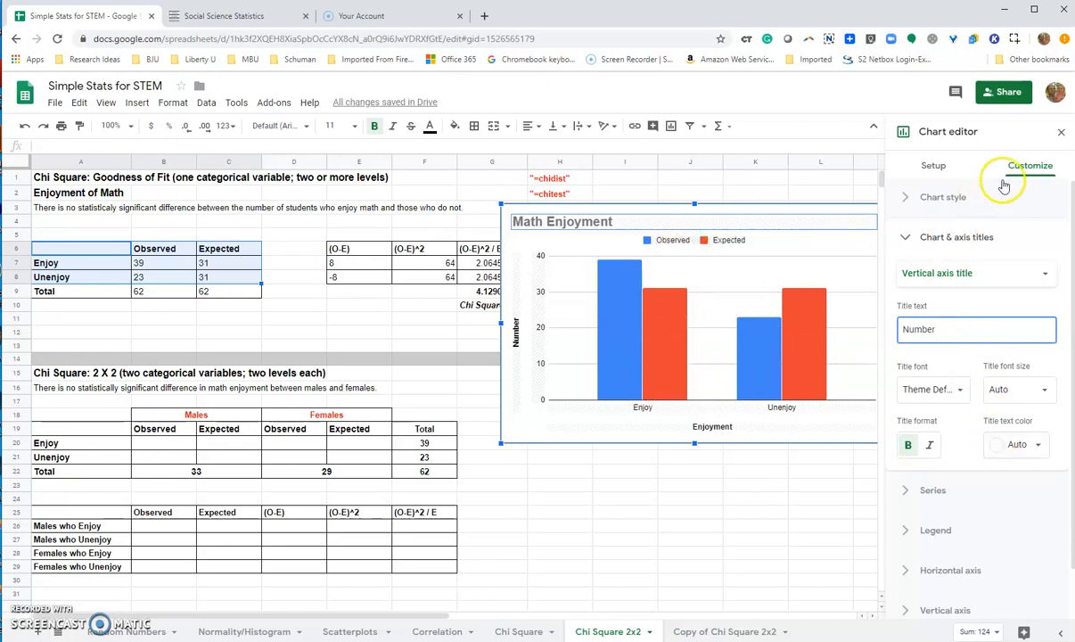
# Turn on data labels for all series of the chart and close the chart editor.
pyautogui.scroll(-1, 950, 439)
pyautogui.click(951, 438)
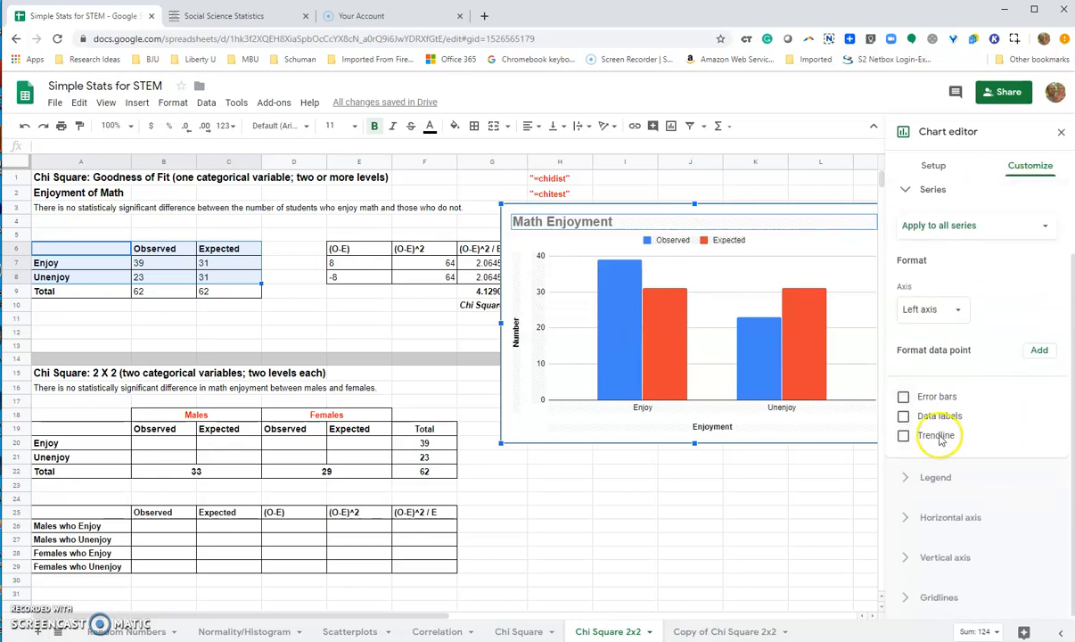
pyautogui.click(905, 416)
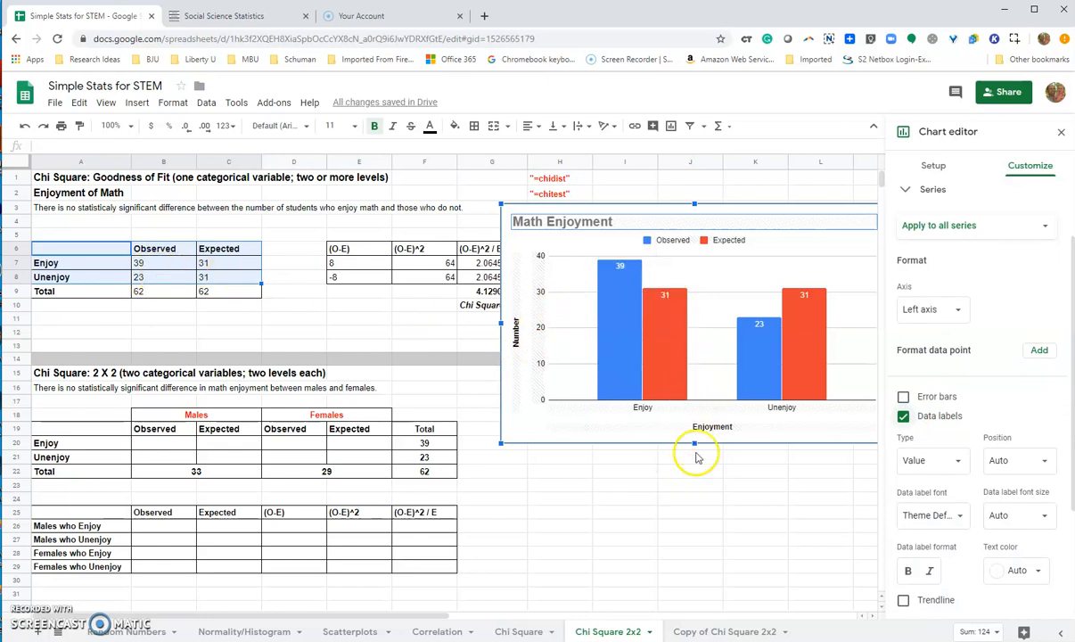
pyautogui.click(1066, 135)
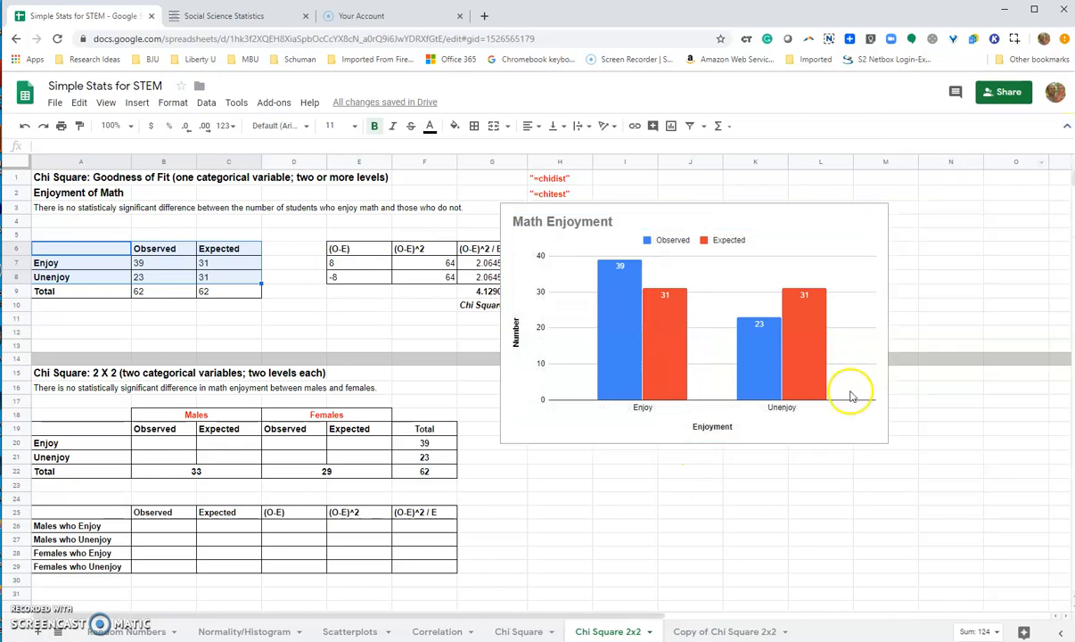
# Shrink the chart to about two-thirds of its size and place it over columns I to M beside the goodness-of-fit calculations.
pyautogui.click(754, 221)
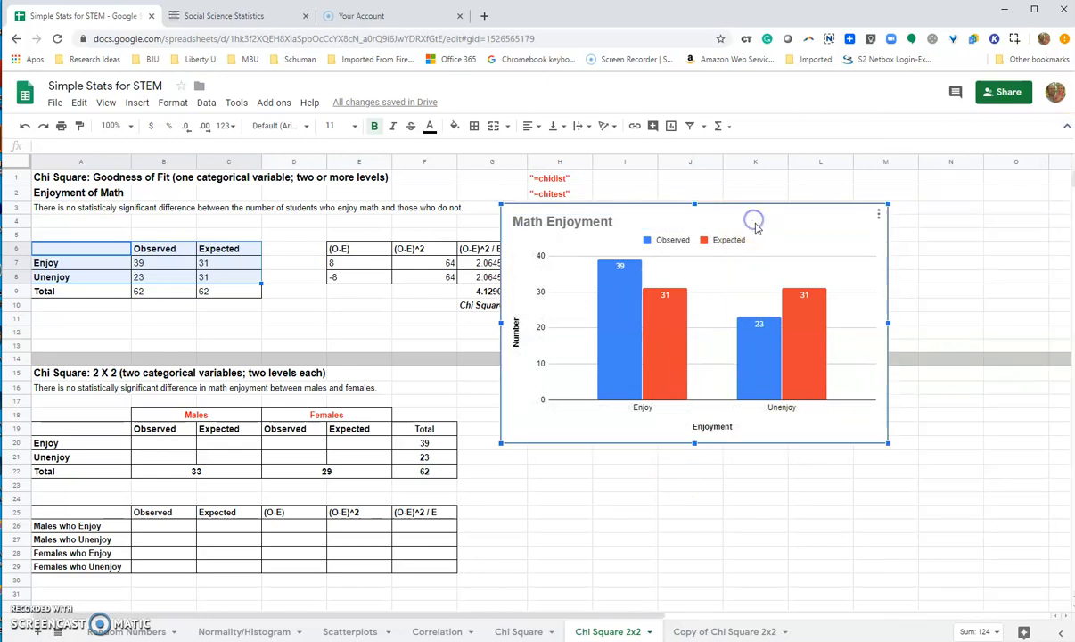
pyautogui.moveTo(887, 442); pyautogui.dragTo(745, 365)
pyautogui.moveTo(753, 214); pyautogui.dragTo(873, 193)
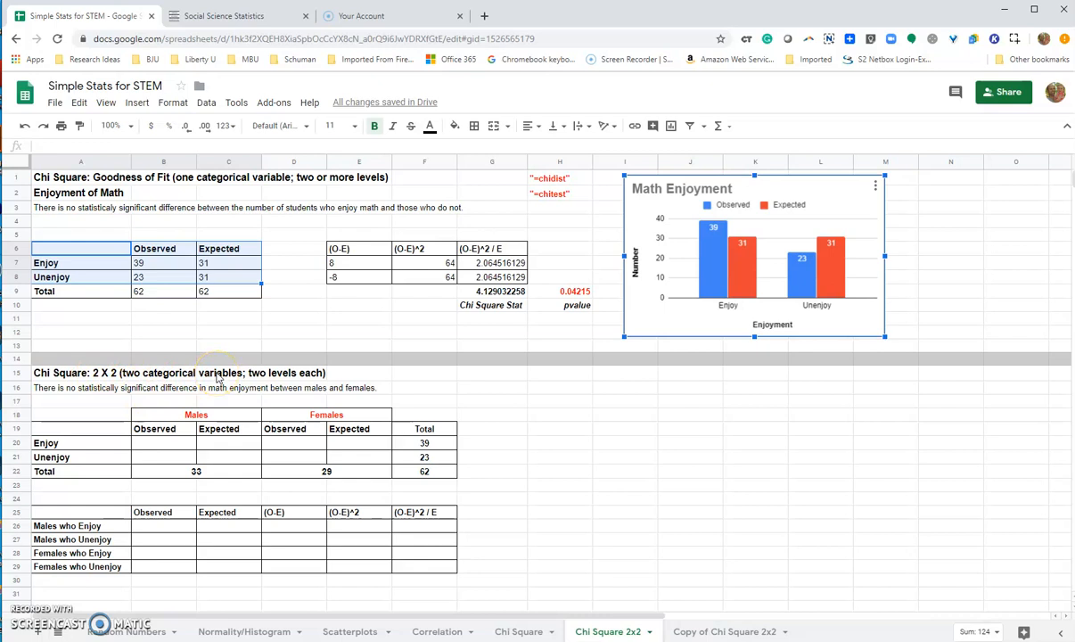
# Compare the Enjoy, Unenjoy and overall totals of the 2 X 2 table with the goodness-of-fit table's observed and expected counts.
pyautogui.click(162, 262)
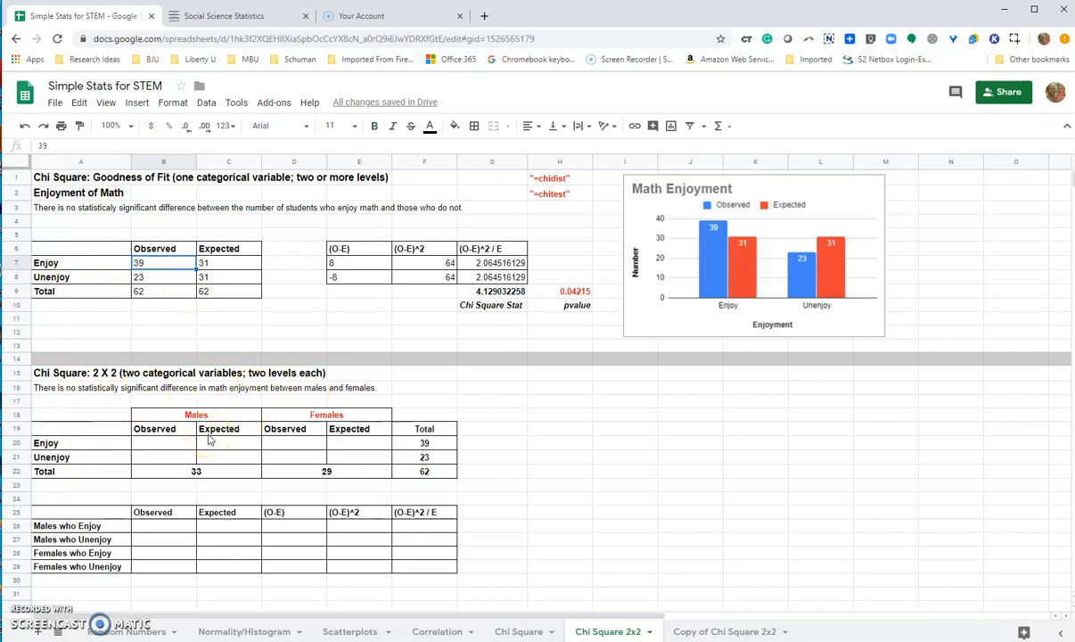
pyautogui.scroll(-1, 209, 439)
pyautogui.scroll(1, 210, 439)
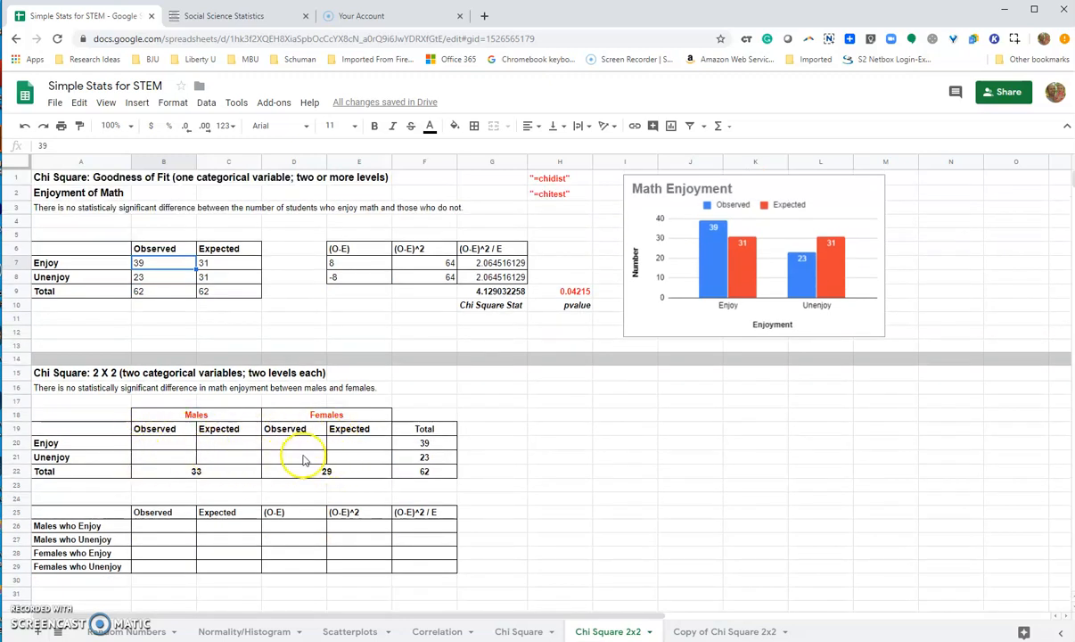
pyautogui.click(439, 444)
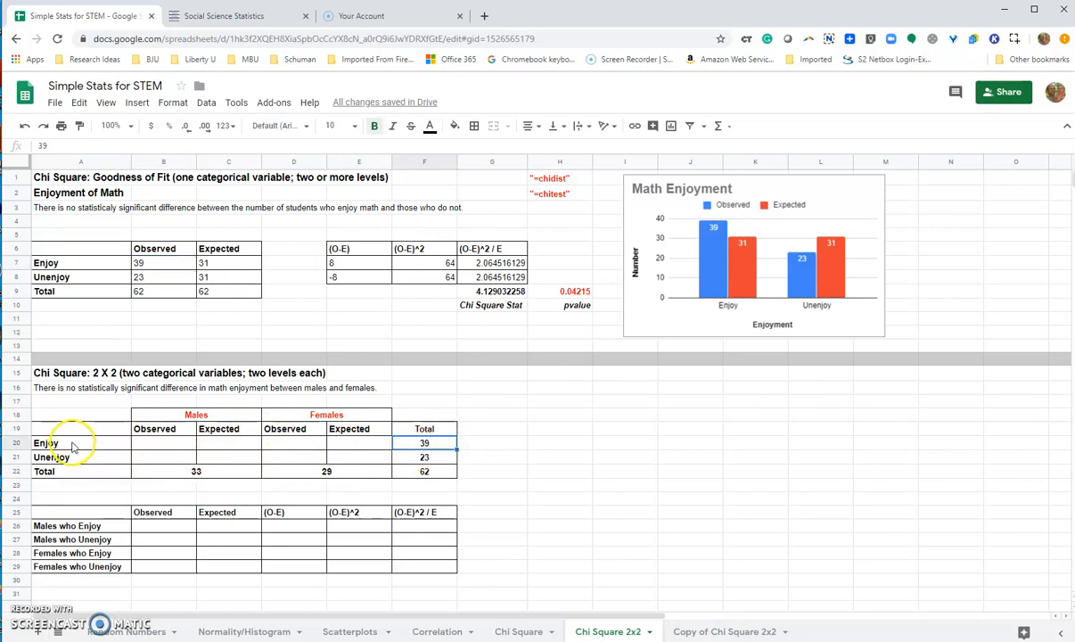
pyautogui.click(438, 459)
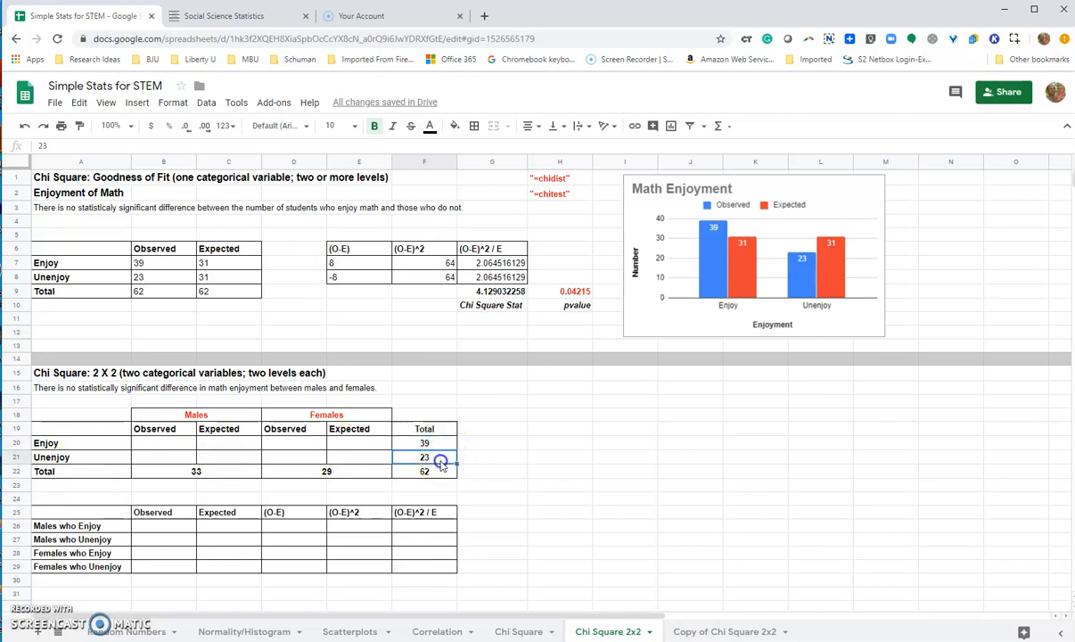
pyautogui.click(440, 471)
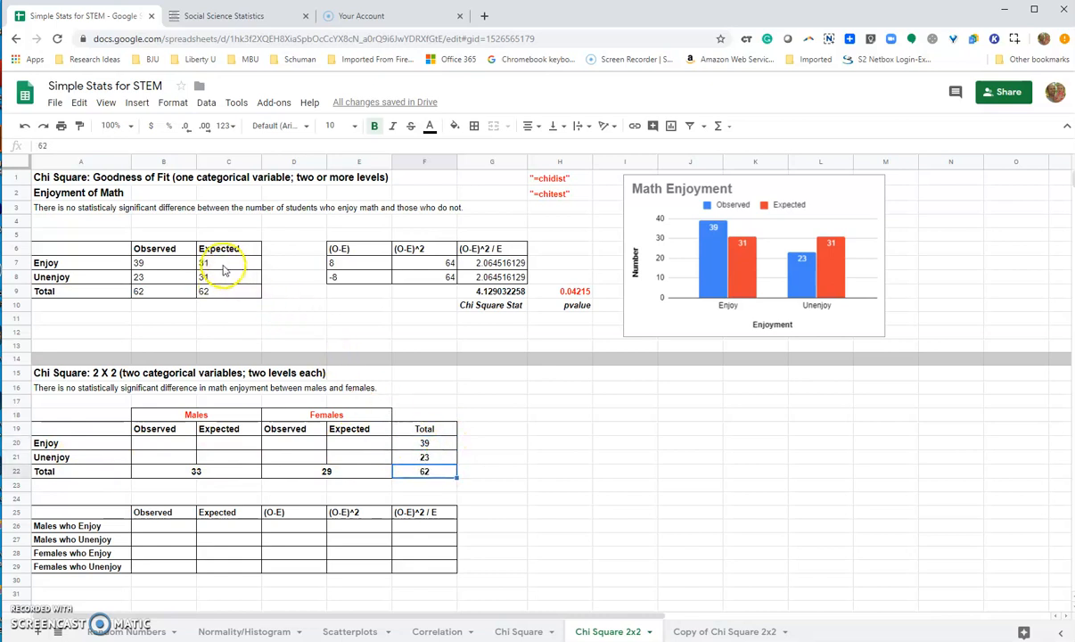
pyautogui.moveTo(221, 264); pyautogui.dragTo(223, 294)
pyautogui.moveTo(156, 263); pyautogui.dragTo(180, 291)
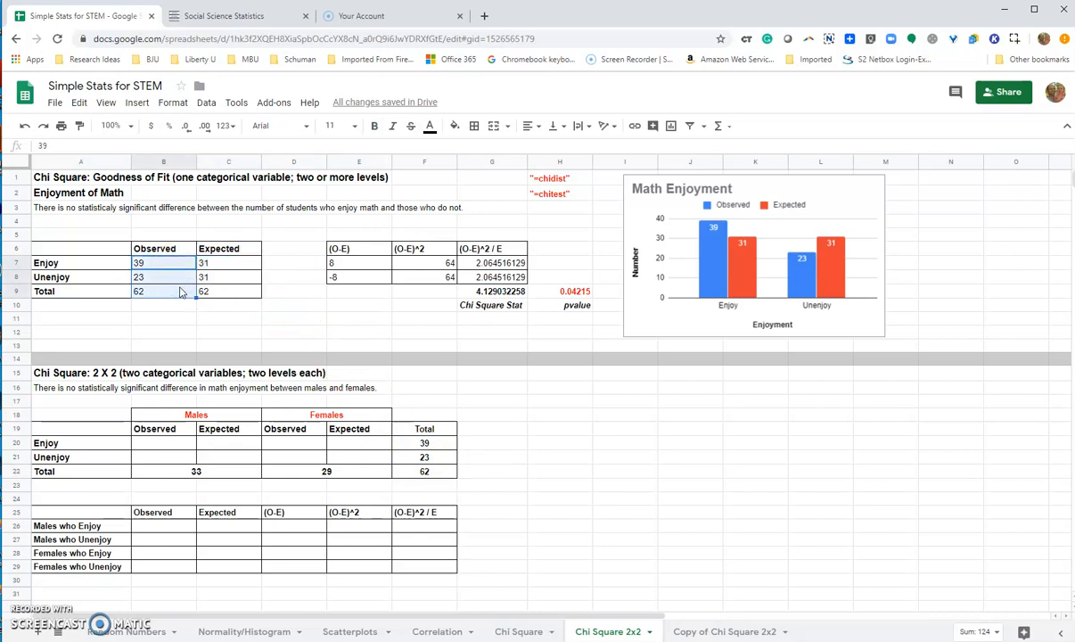
# Examine the Males and Females headings of the 2 X 2 table, their column totals and the grand total.
pyautogui.click(183, 416)
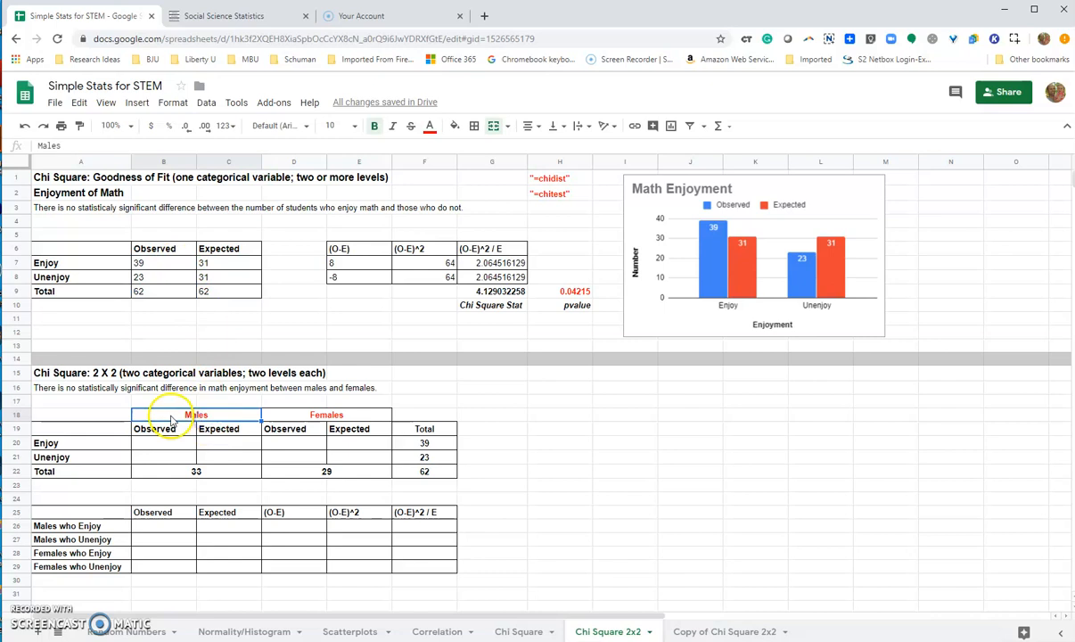
pyautogui.moveTo(246, 415); pyautogui.dragTo(293, 419)
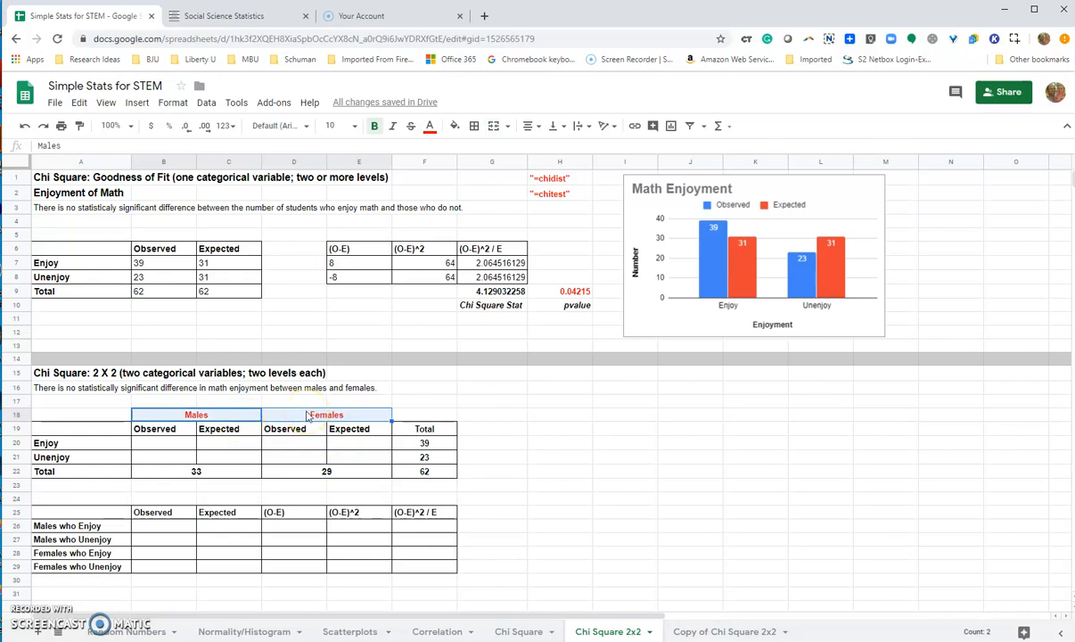
pyautogui.click(54, 392)
pyautogui.click(51, 401)
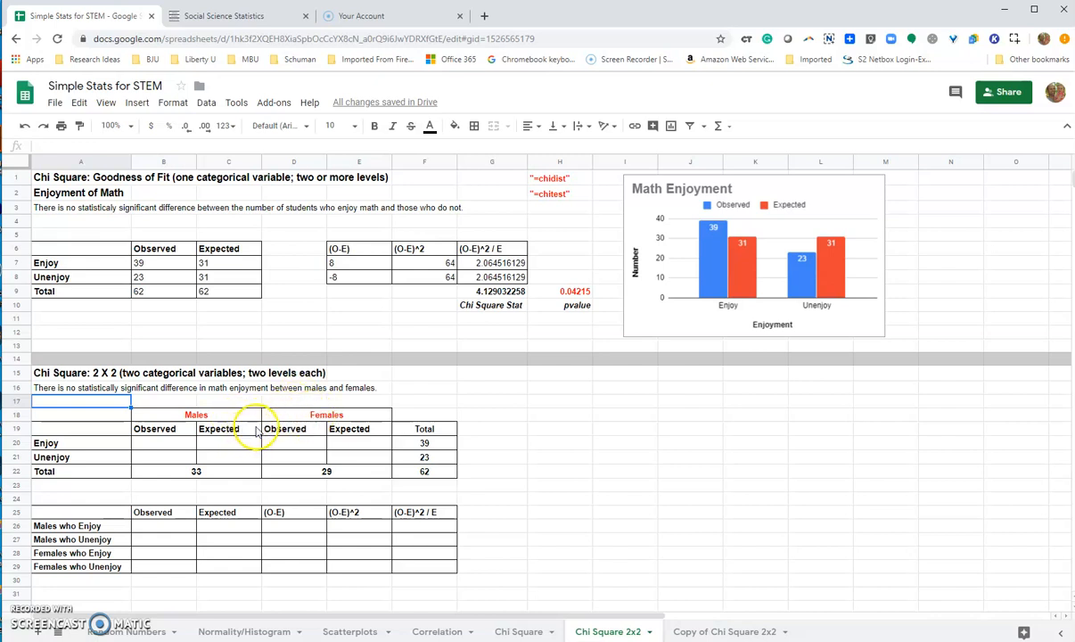
pyautogui.click(213, 473)
pyautogui.click(310, 472)
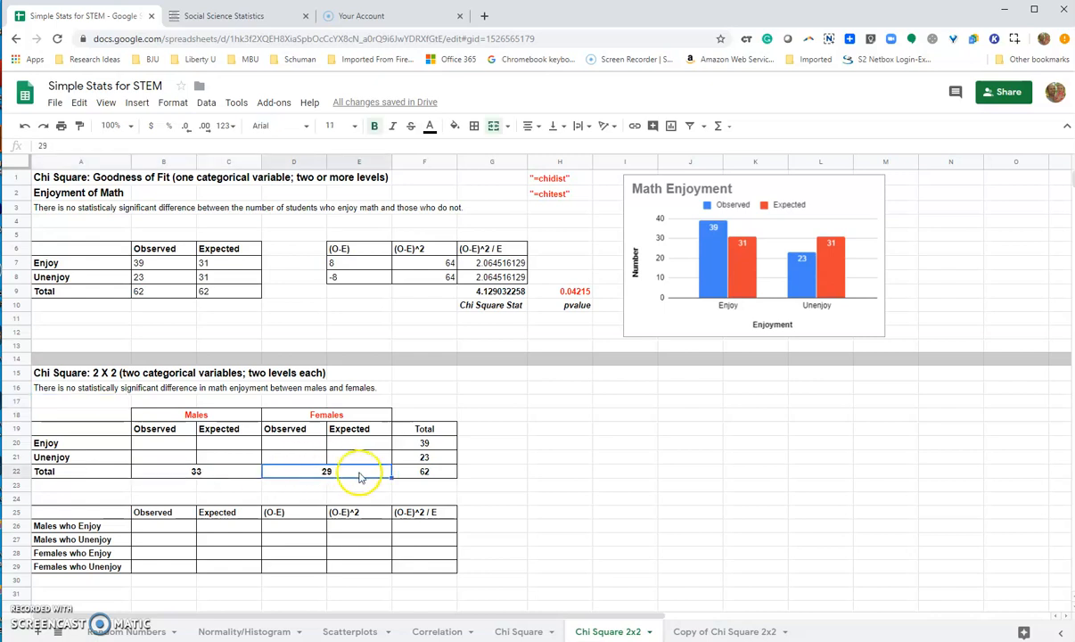
pyautogui.click(421, 473)
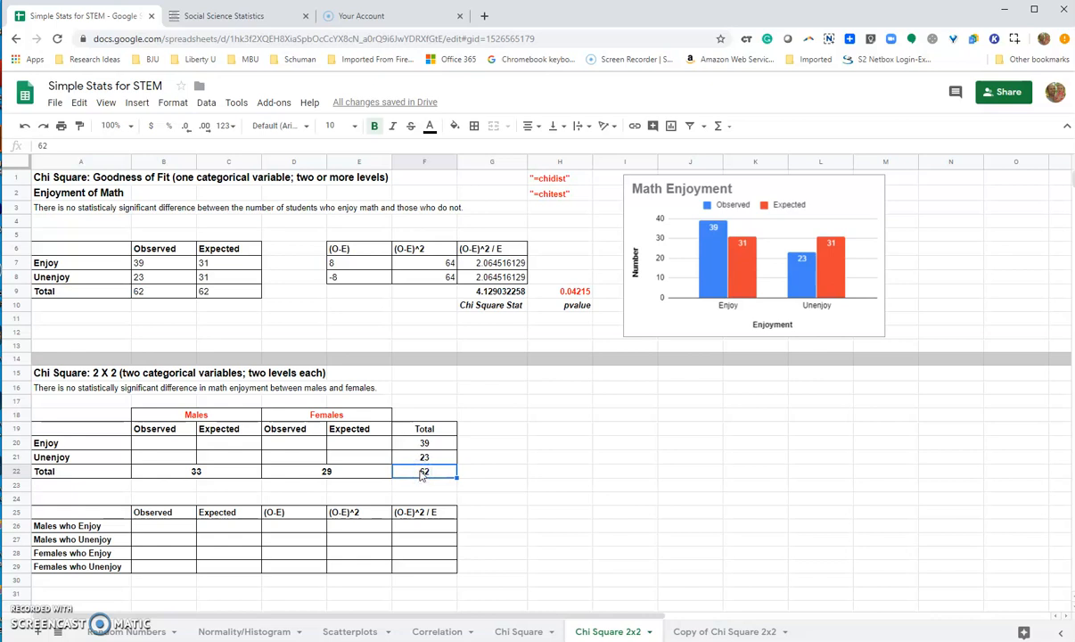
# Calculate the expected count of males who enjoy math in C20 with the formula =(B22/F22)*F20.
pyautogui.click(213, 472)
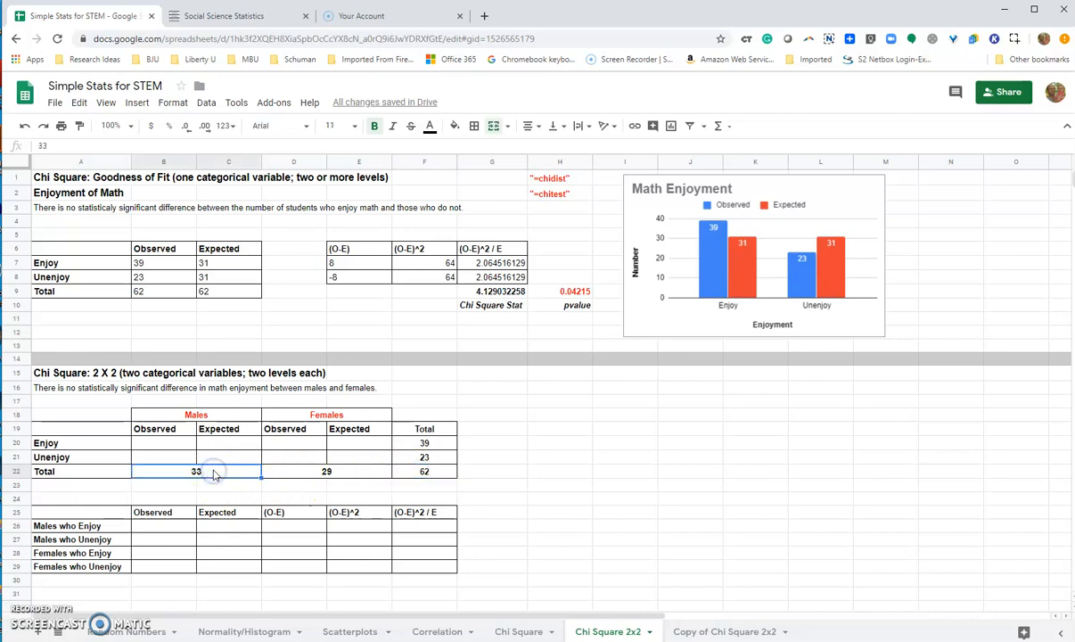
pyautogui.click(291, 472)
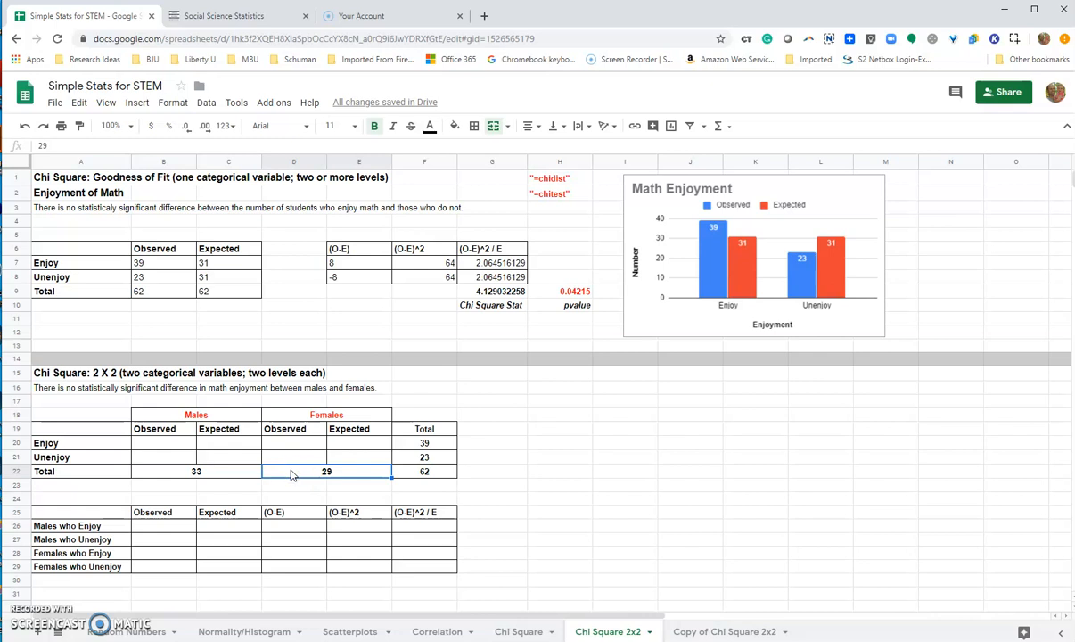
pyautogui.click(239, 444)
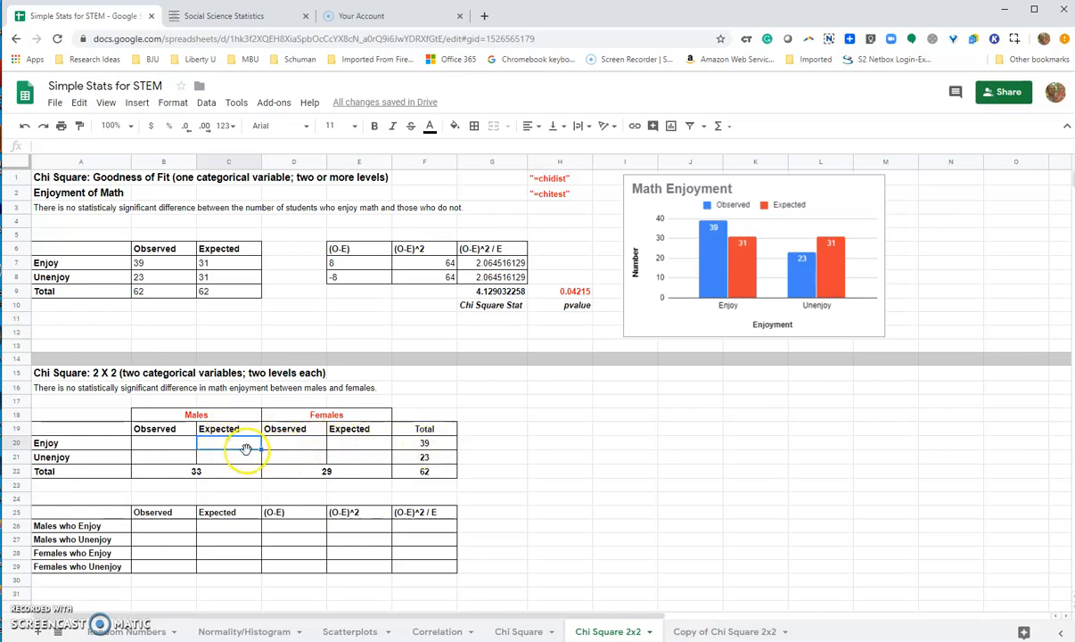
pyautogui.click(165, 148)
pyautogui.write('=')
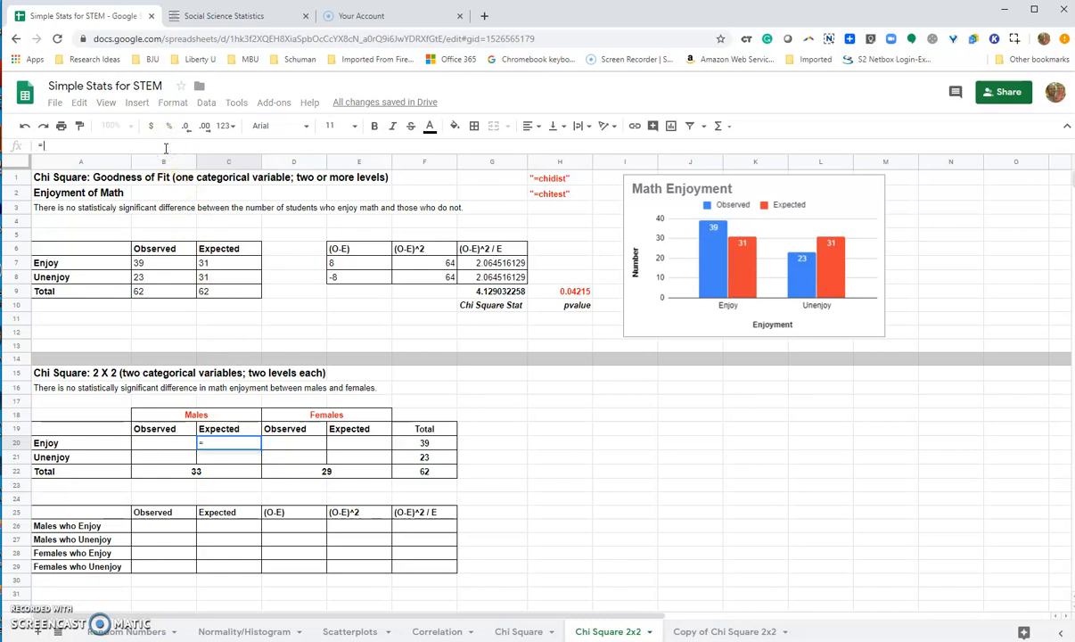
pyautogui.click(222, 439)
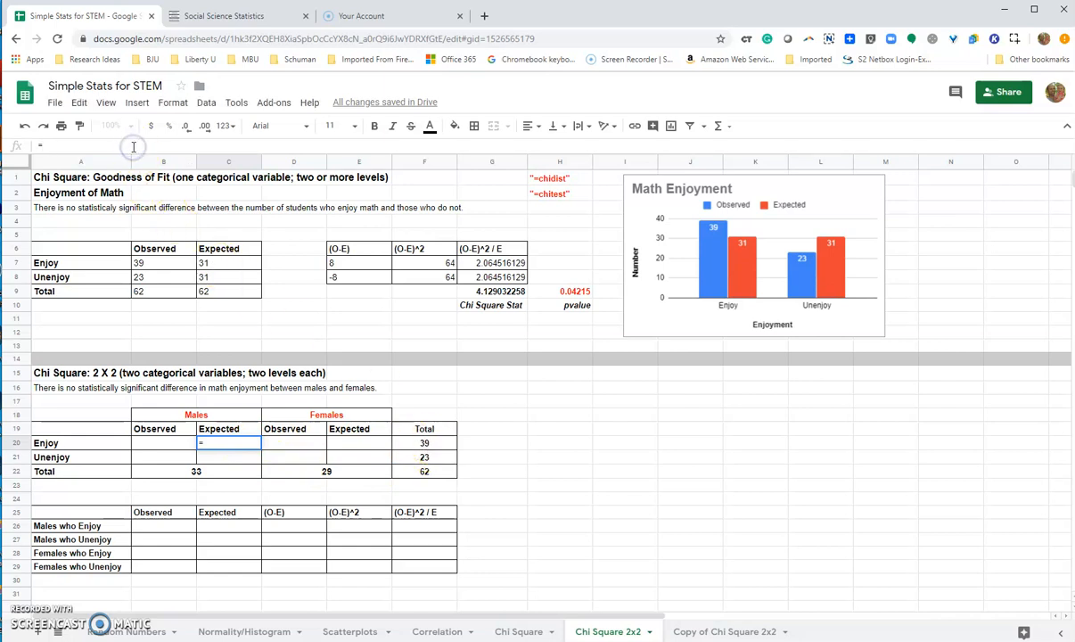
pyautogui.write('(')
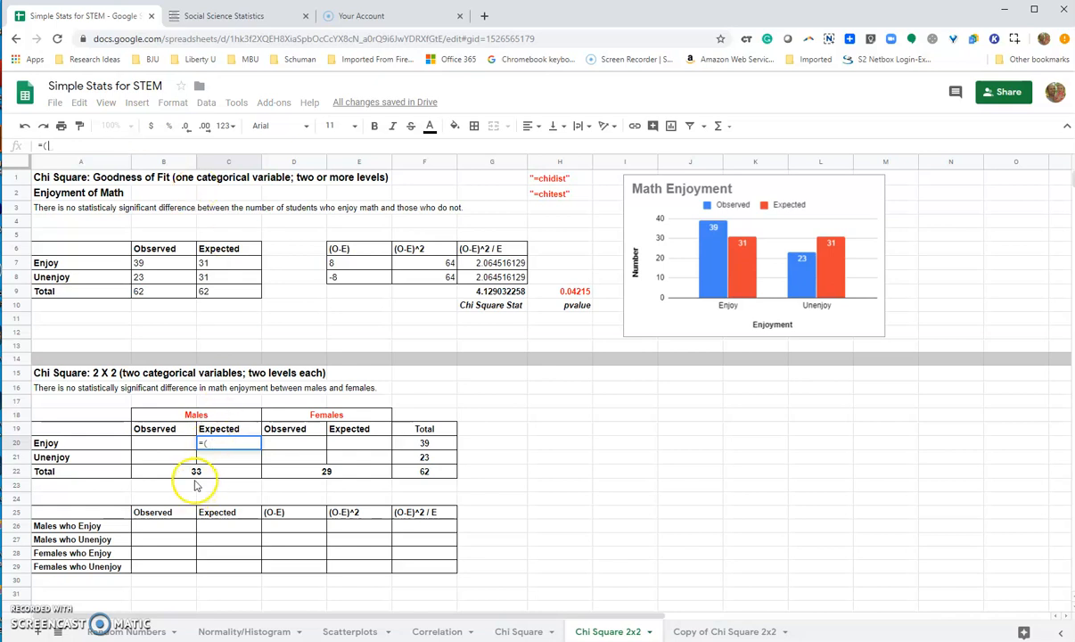
pyautogui.click(197, 471)
pyautogui.write('/')
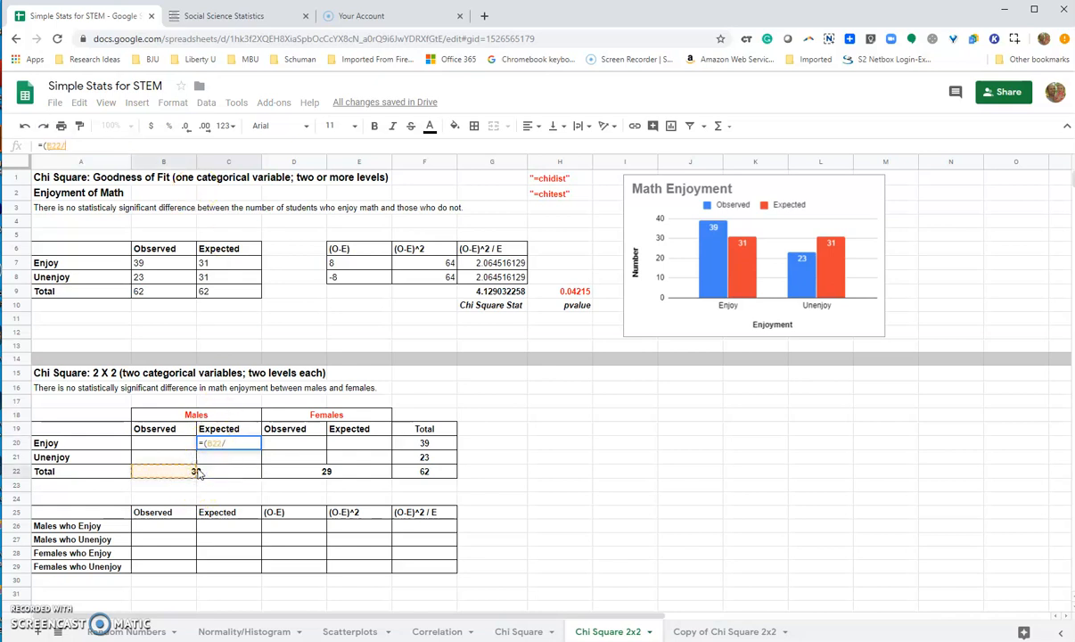
pyautogui.click(447, 471)
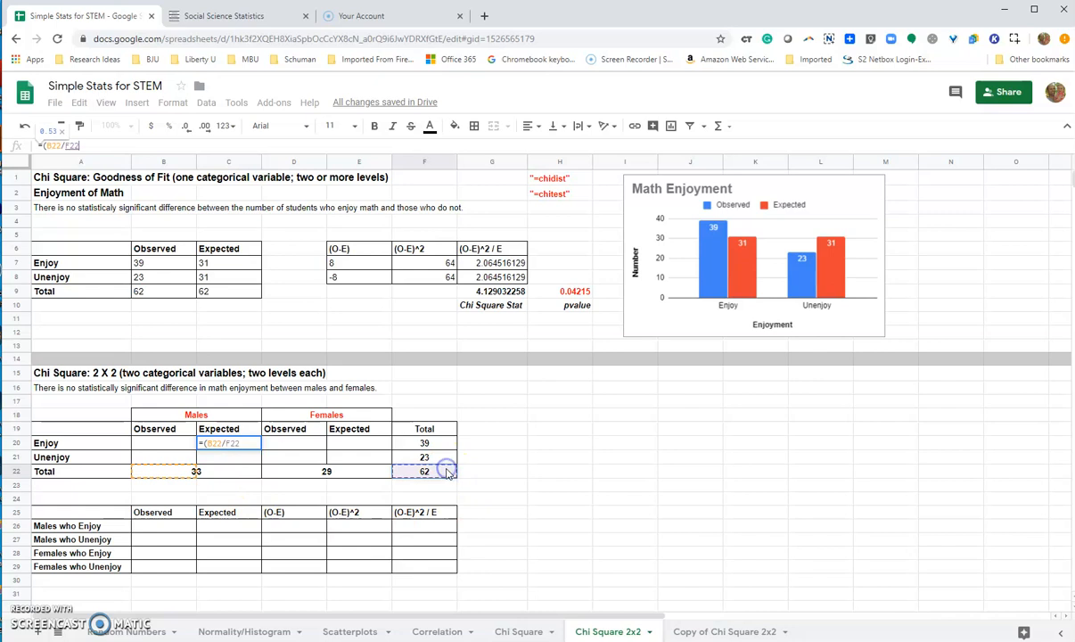
pyautogui.write(')')
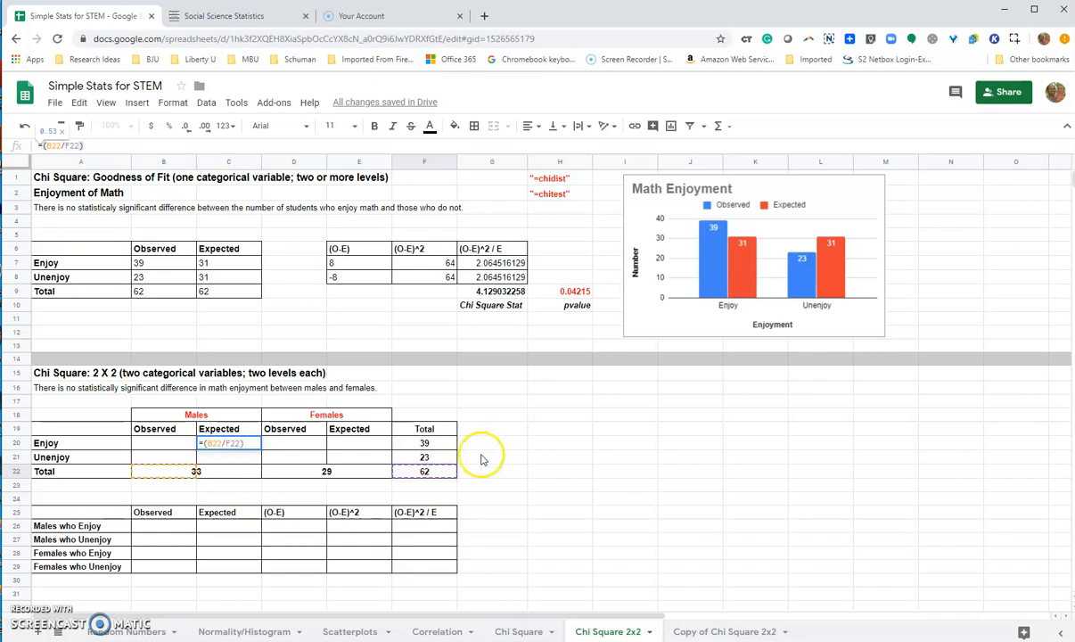
pyautogui.write('*')
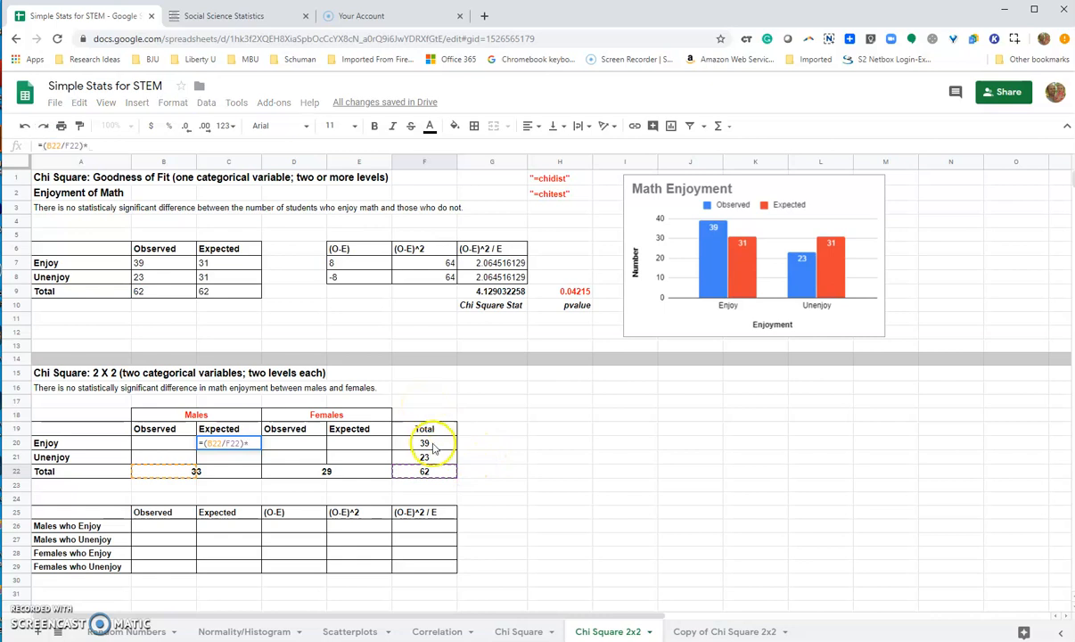
pyautogui.click(433, 448)
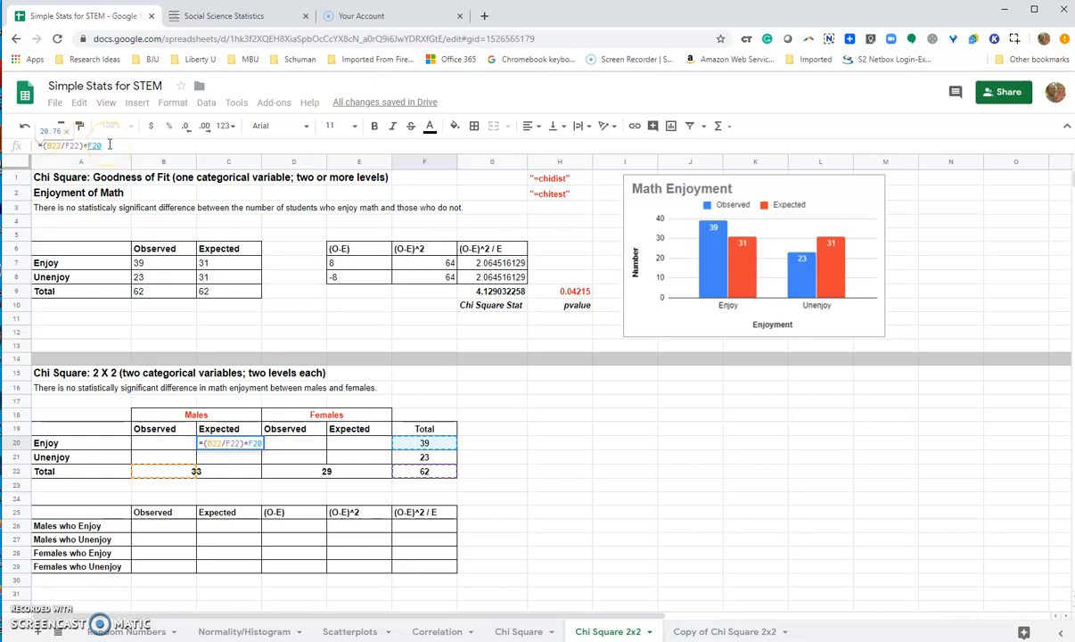
pyautogui.press('Return')
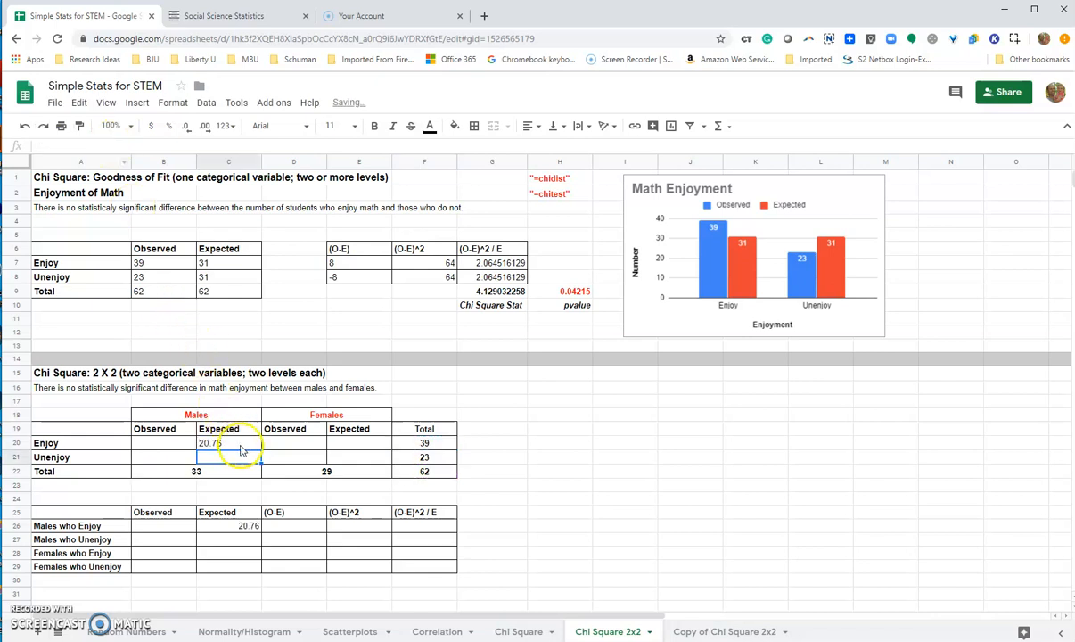
# Try to fill the males' expected formula from C20 down into the Unenjoy cell C21.
pyautogui.click(240, 447)
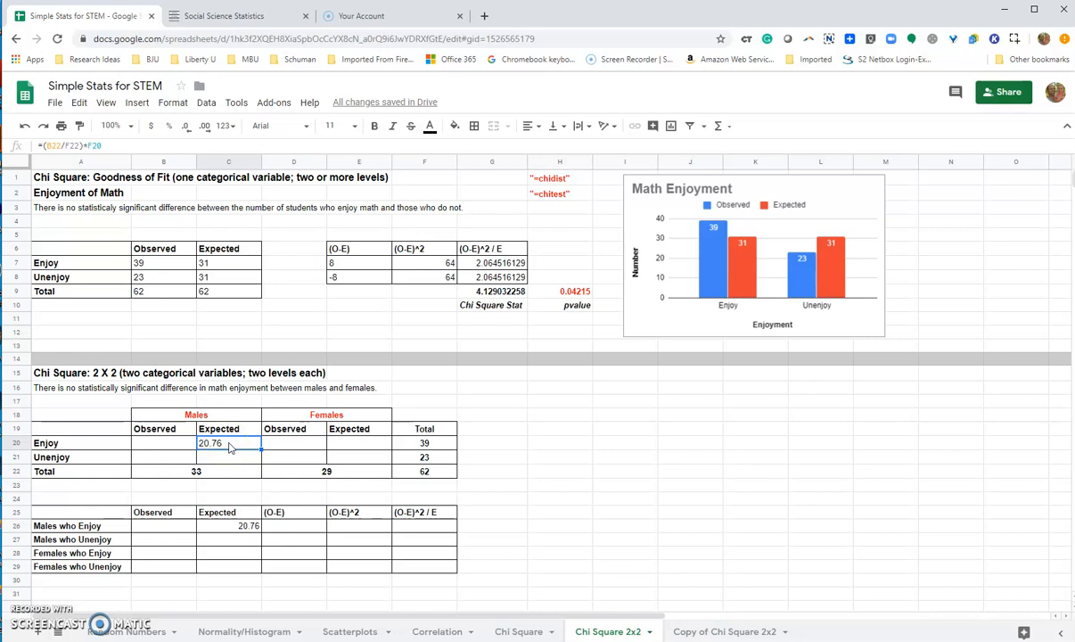
pyautogui.moveTo(260, 450); pyautogui.dragTo(253, 456)
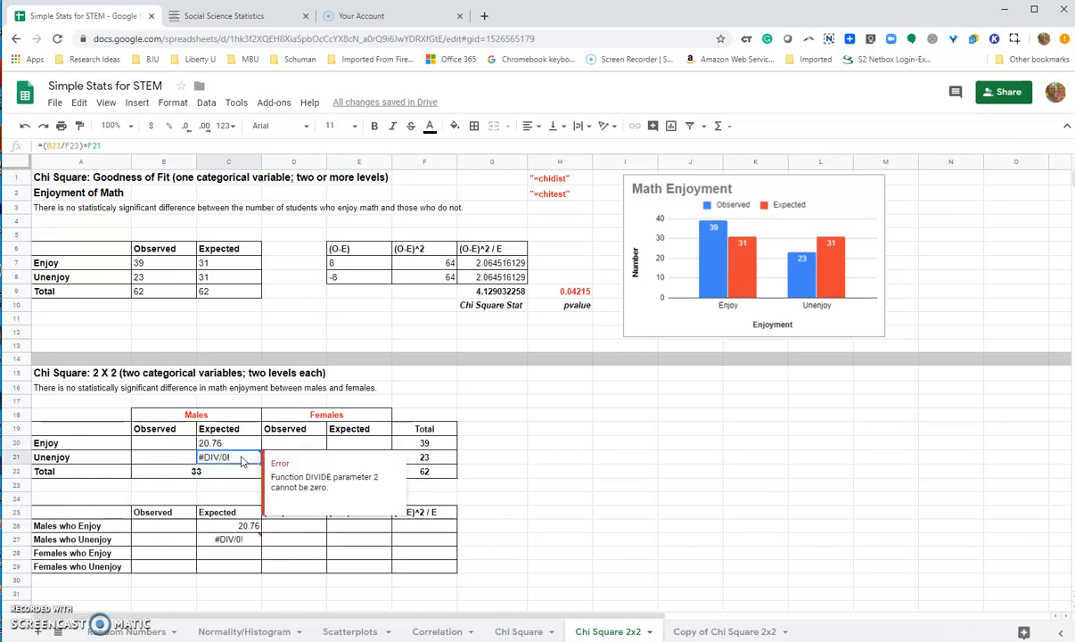
pyautogui.press('Delete')
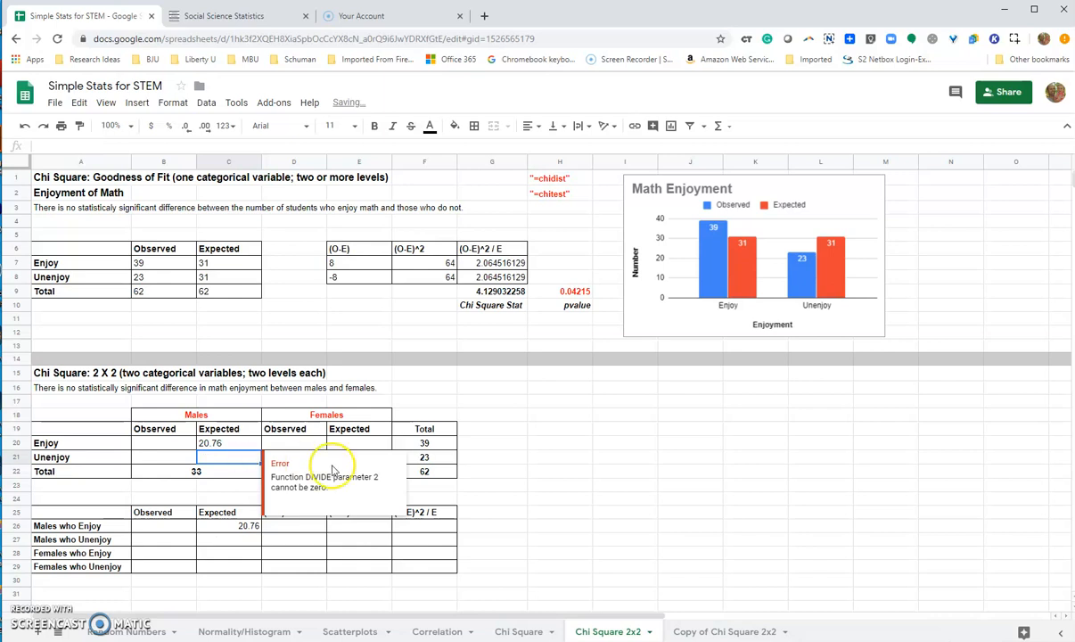
pyautogui.click(559, 445)
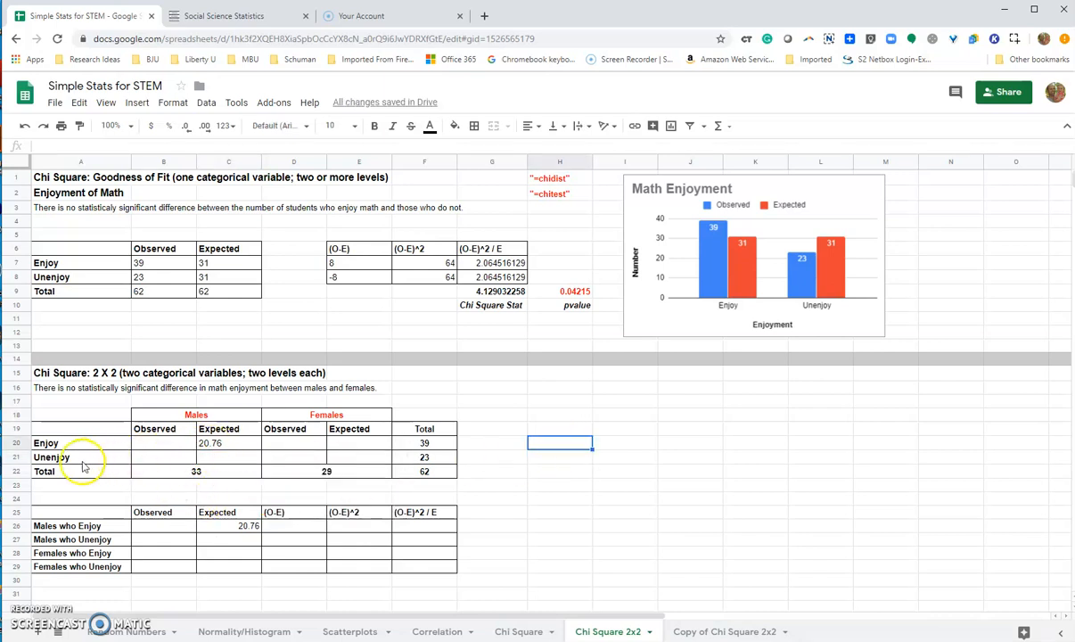
pyautogui.click(222, 463)
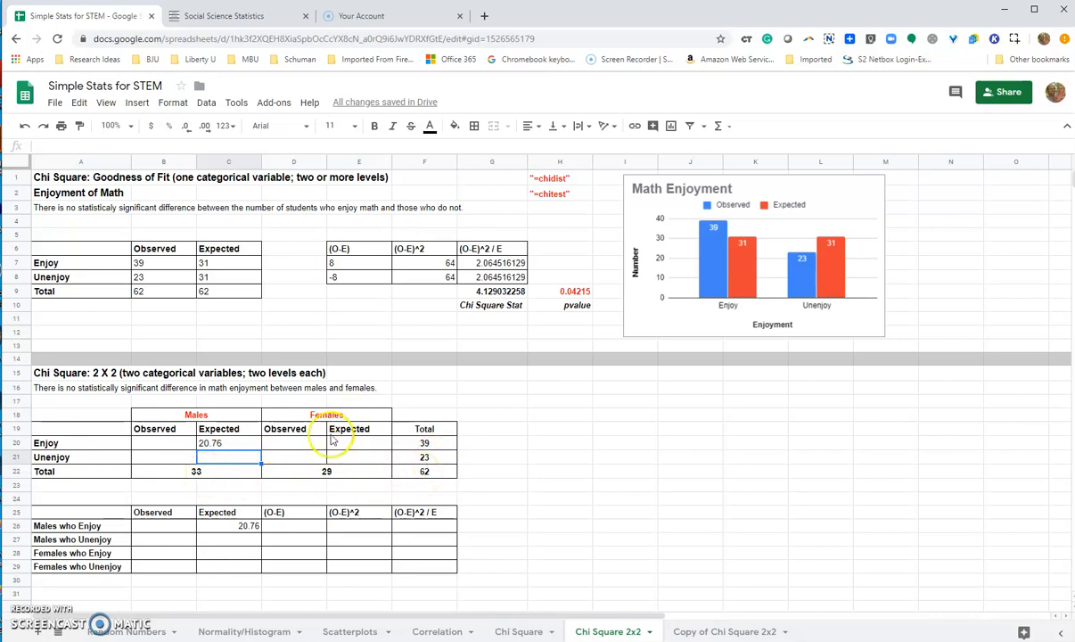
pyautogui.click(244, 445)
pyautogui.moveTo(261, 449)
pyautogui.mouseDown()
pyautogui.moveTo(258, 464)
pyautogui.moveTo(223, 467)
pyautogui.moveTo(248, 456)
pyautogui.mouseUp()
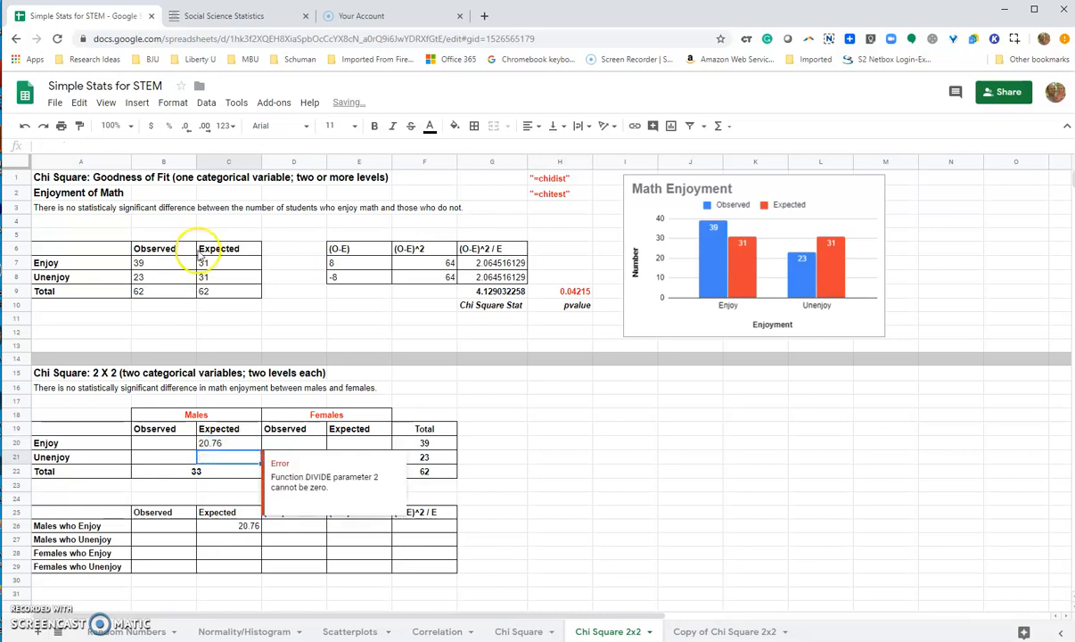
# Calculate the expected count of males who do not enjoy math in C21 with the formula =(B22/F22)*F21.
pyautogui.write('=')
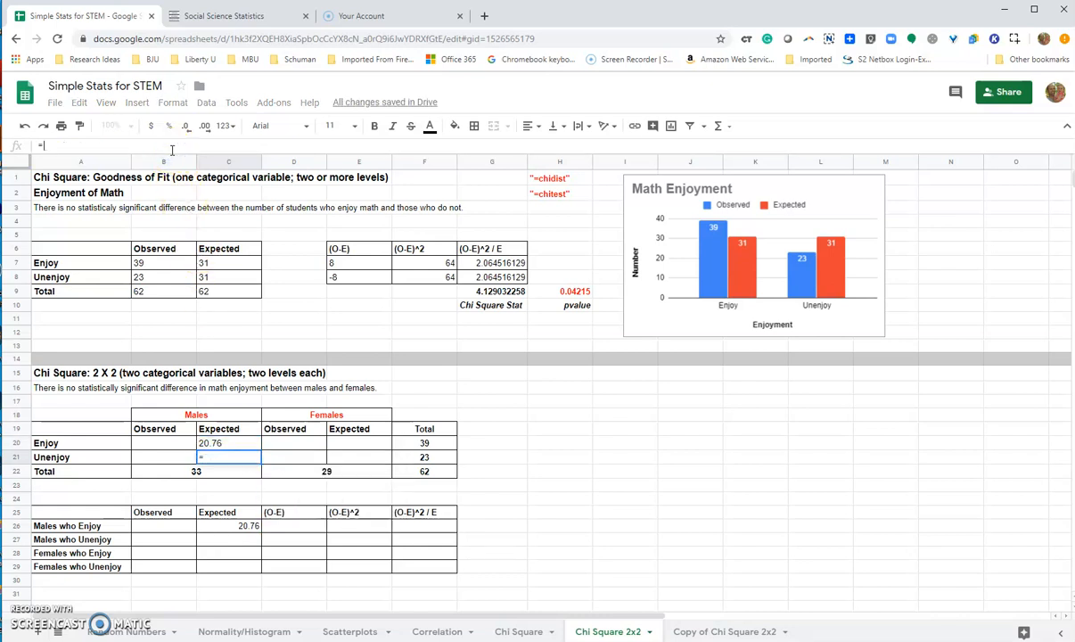
pyautogui.click(238, 479)
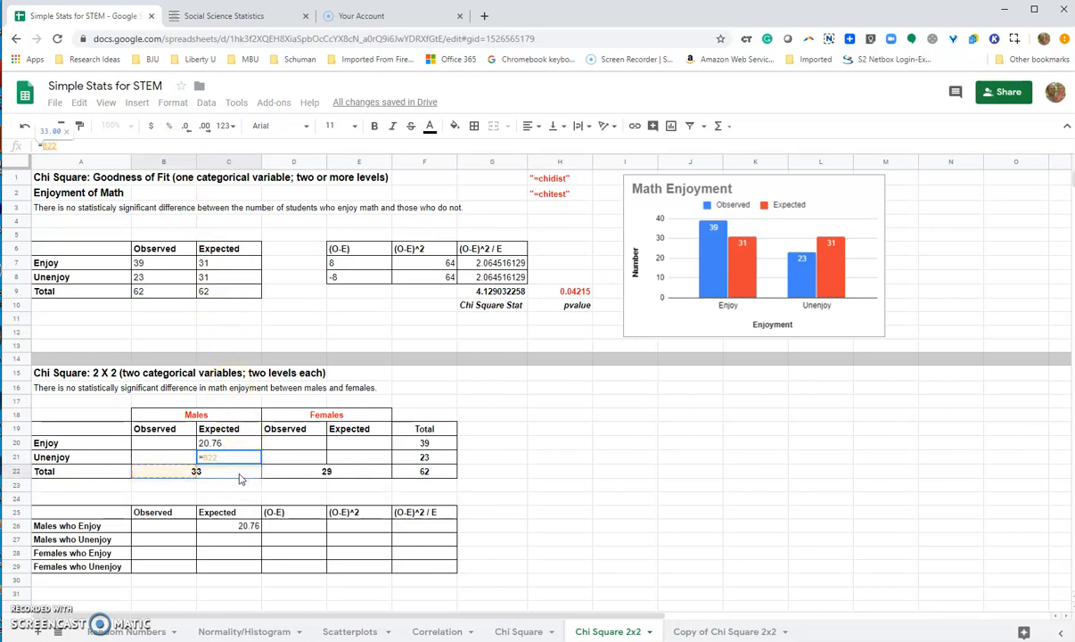
pyautogui.write('/')
pyautogui.click(397, 473)
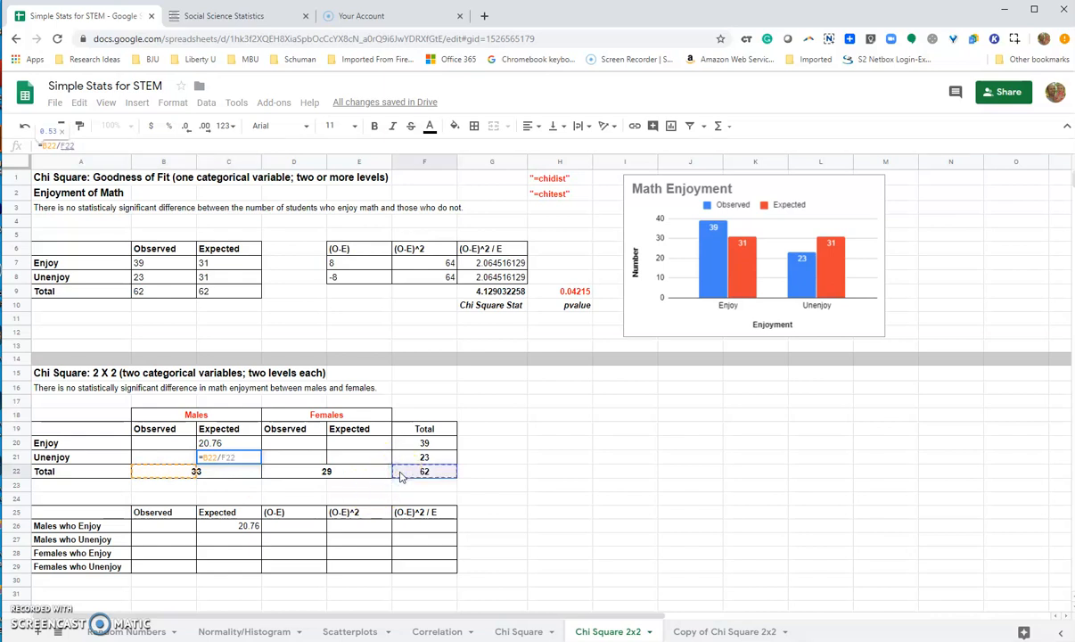
pyautogui.write(')')
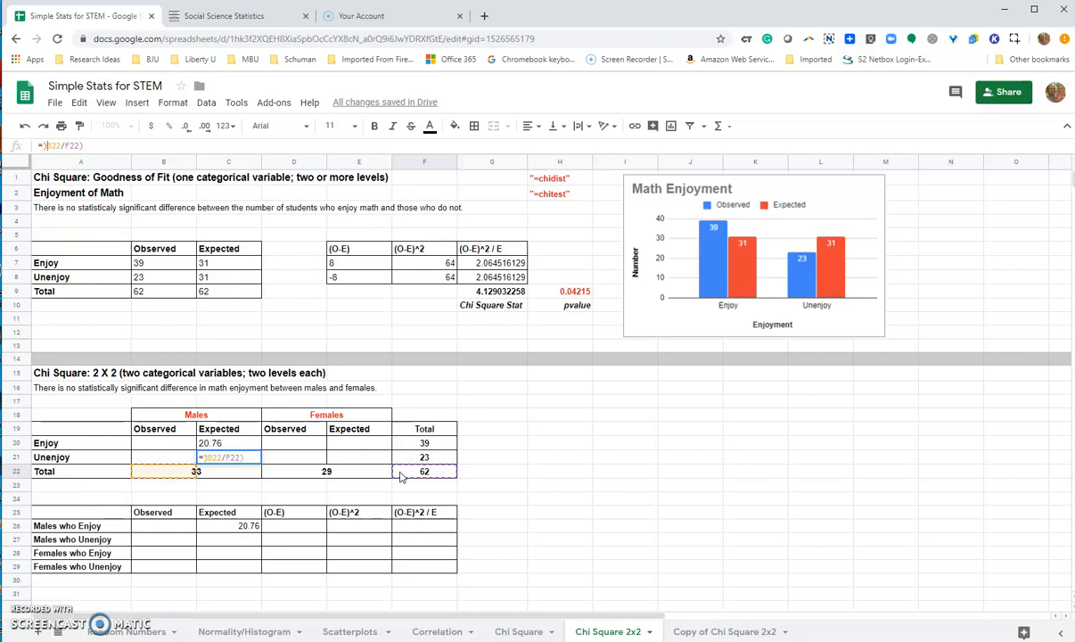
pyautogui.write('*')
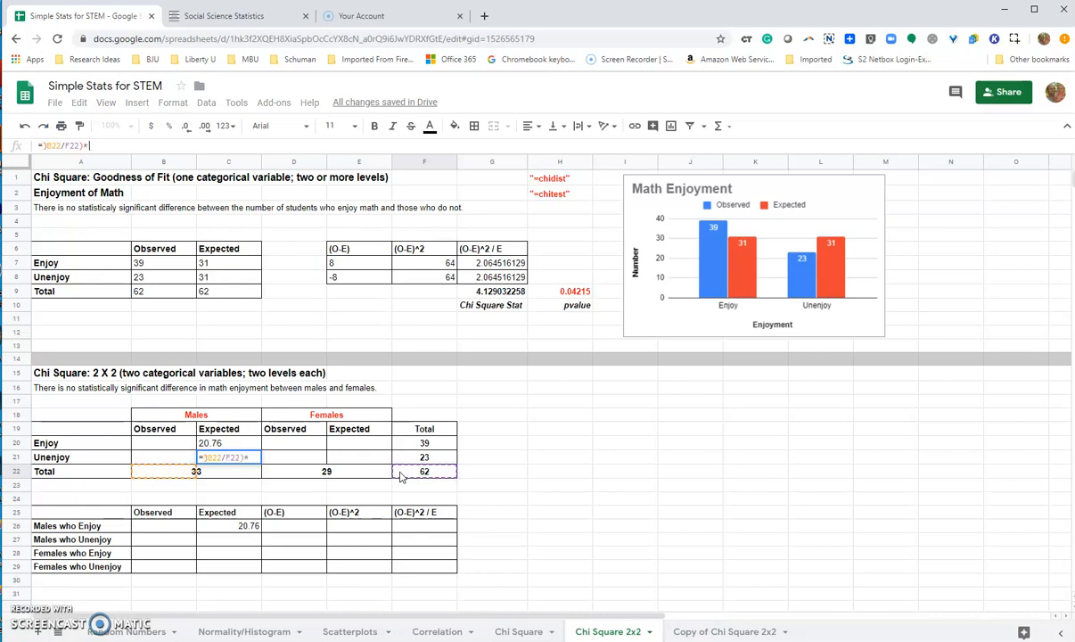
pyautogui.click(425, 457)
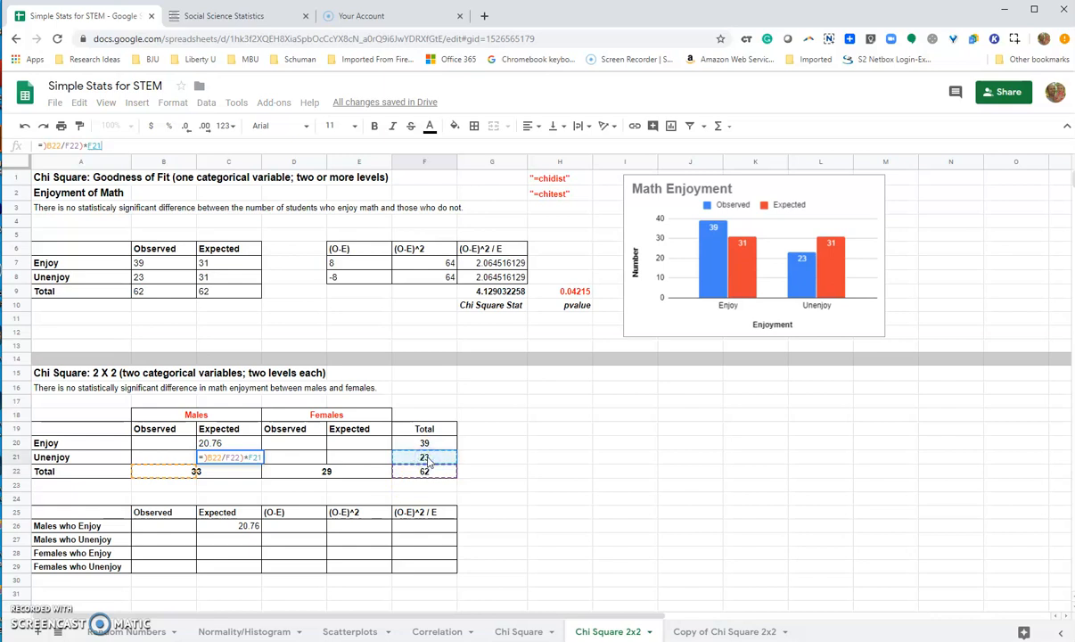
pyautogui.press('Return')
pyautogui.click(678, 392)
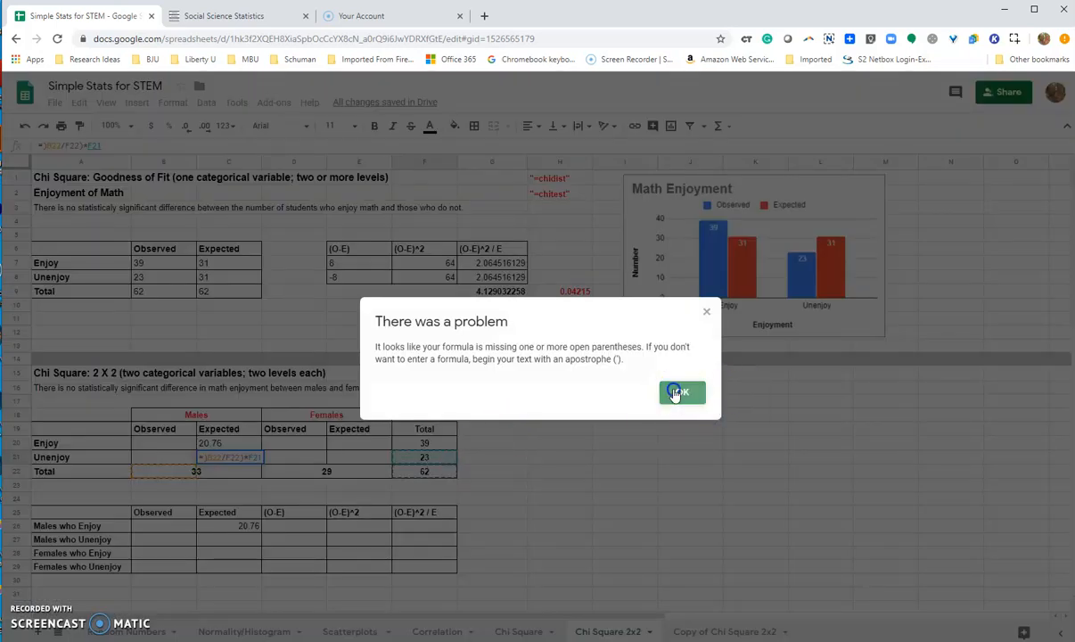
pyautogui.click(47, 148)
pyautogui.write('(')
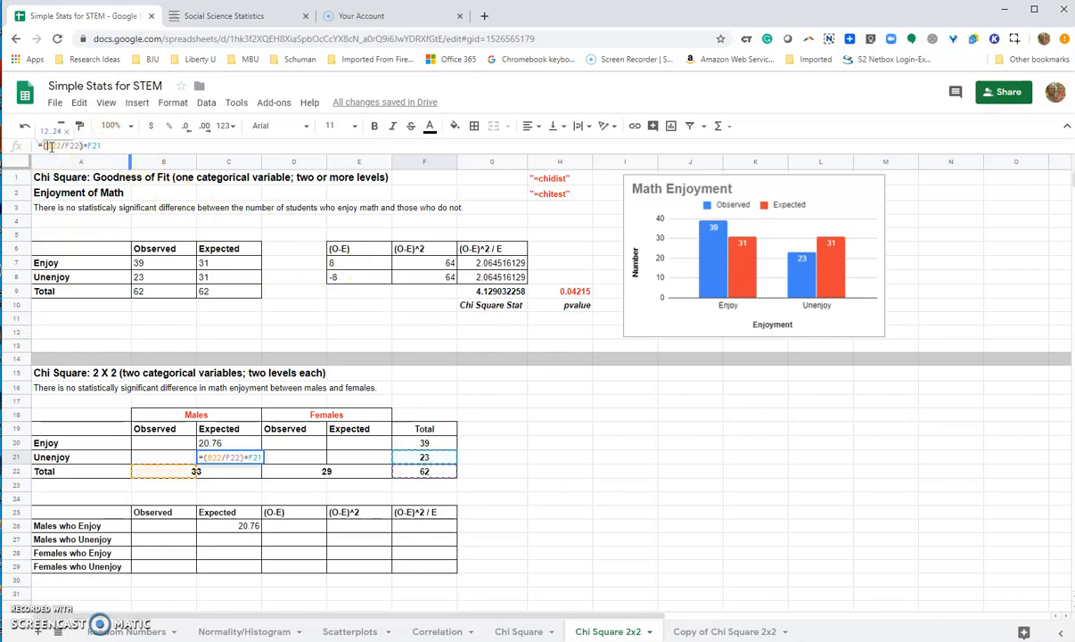
pyautogui.press('Return')
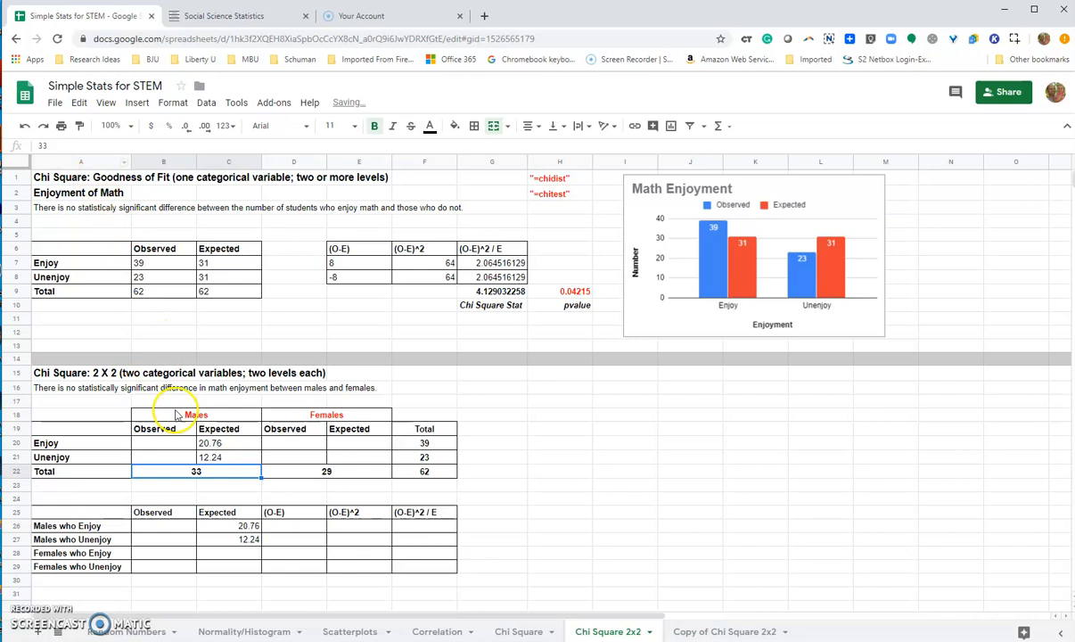
# Check the sum of the males' two expected counts in C20:C21 against the Males total.
pyautogui.click(228, 458)
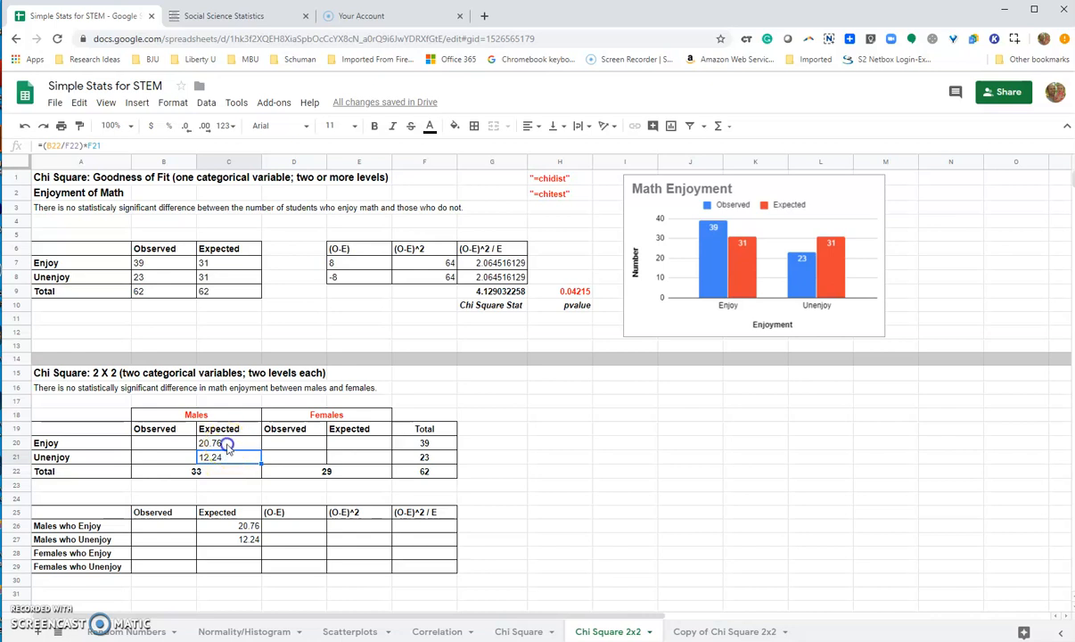
pyautogui.moveTo(221, 443); pyautogui.dragTo(223, 457)
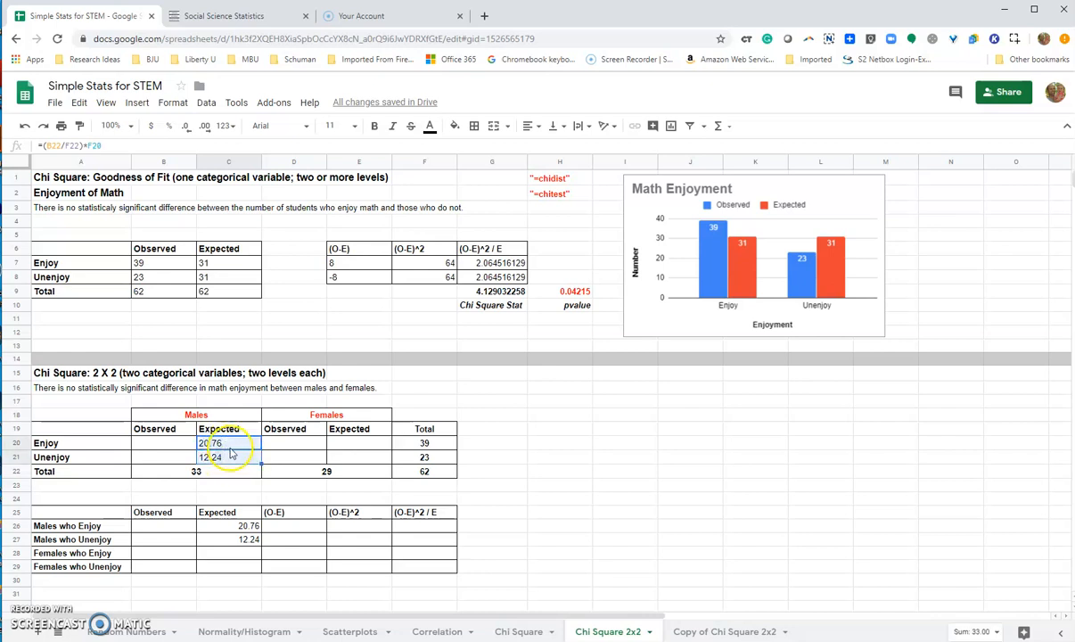
pyautogui.click(228, 443)
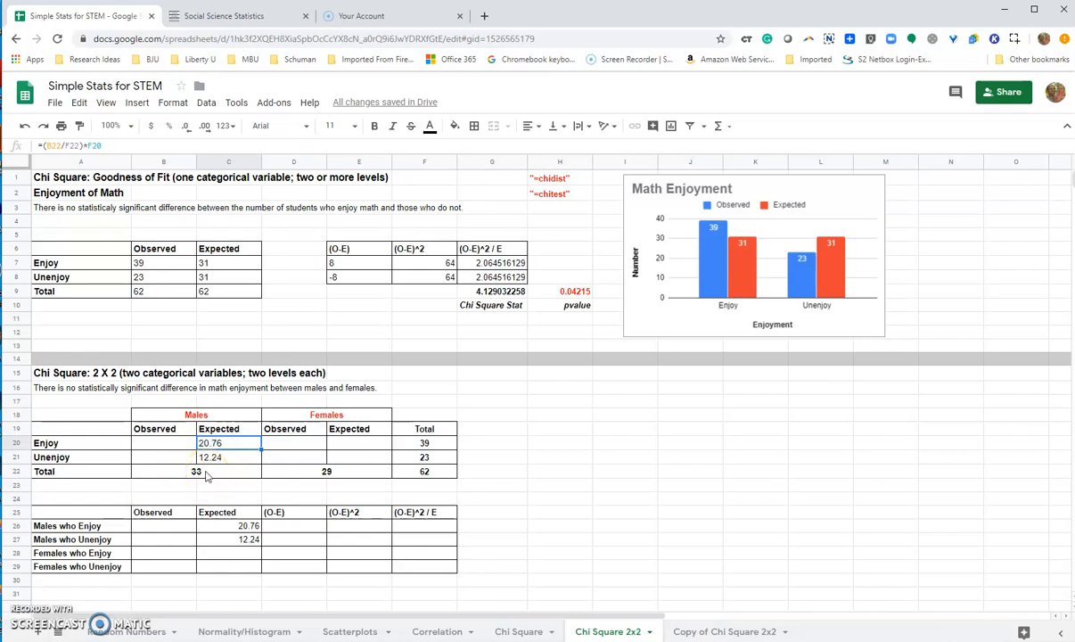
# Calculate the expected count of females who enjoy math in E20 with the formula =(D22/F22)*F20.
pyautogui.click(343, 447)
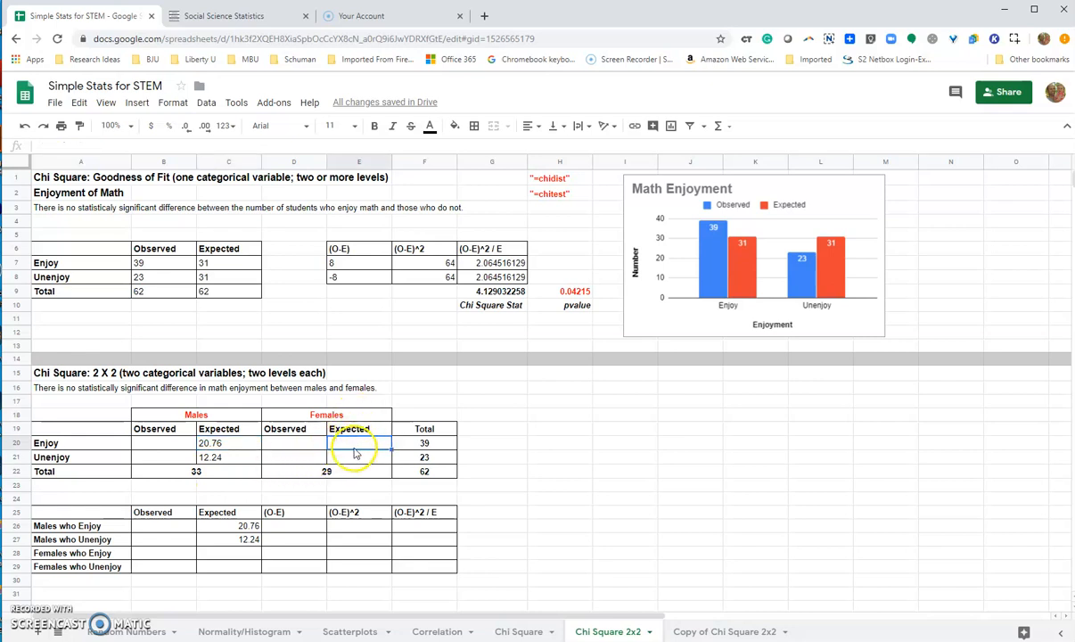
pyautogui.click(146, 147)
pyautogui.write('=')
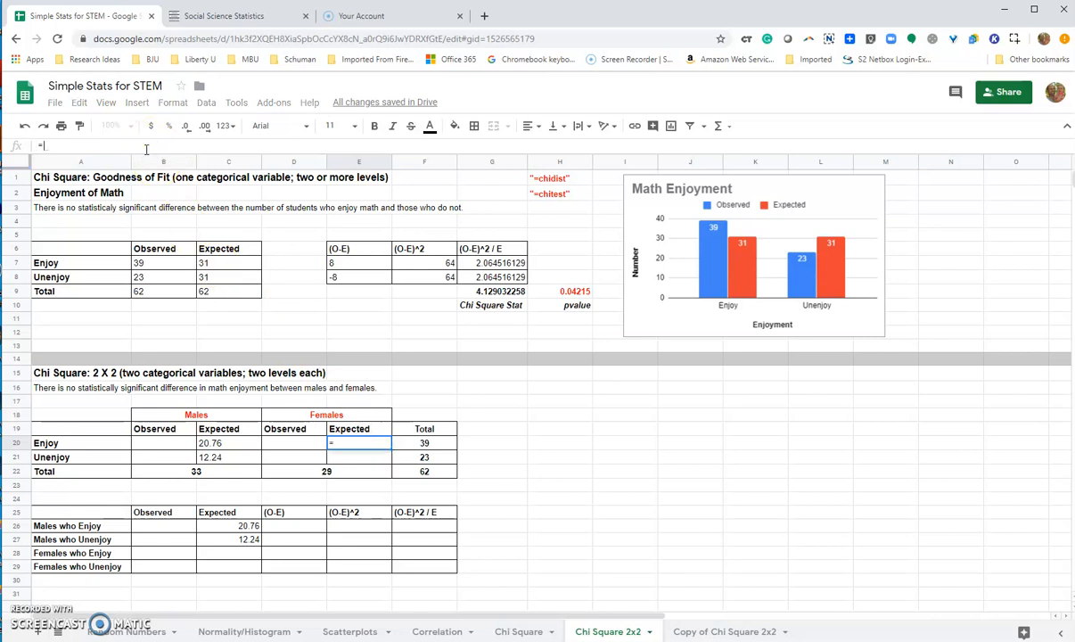
pyautogui.write('(')
pyautogui.click(329, 473)
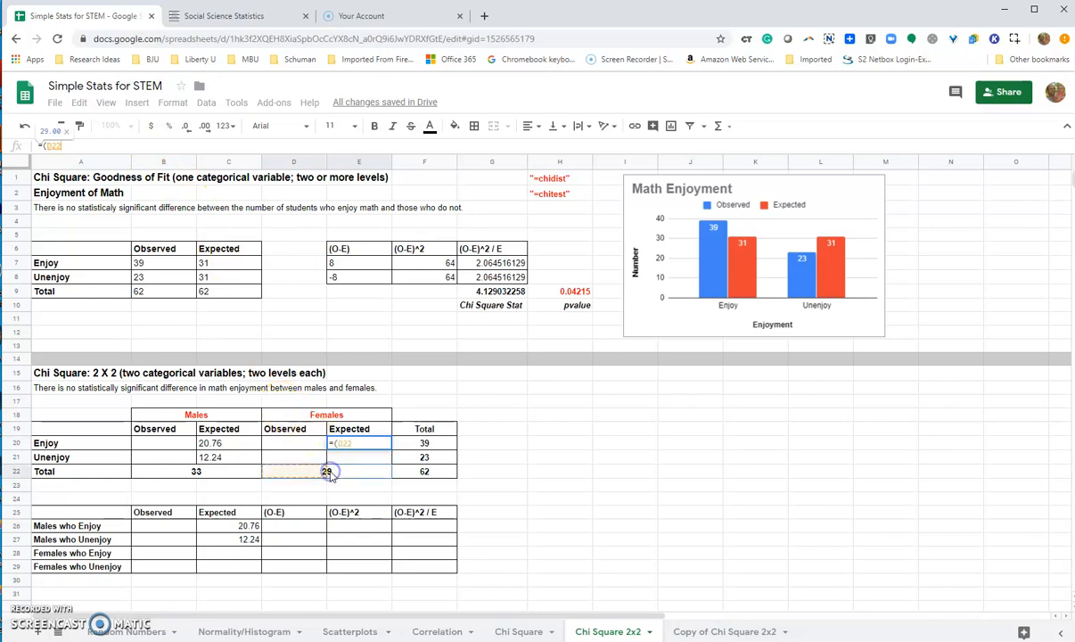
pyautogui.write('/')
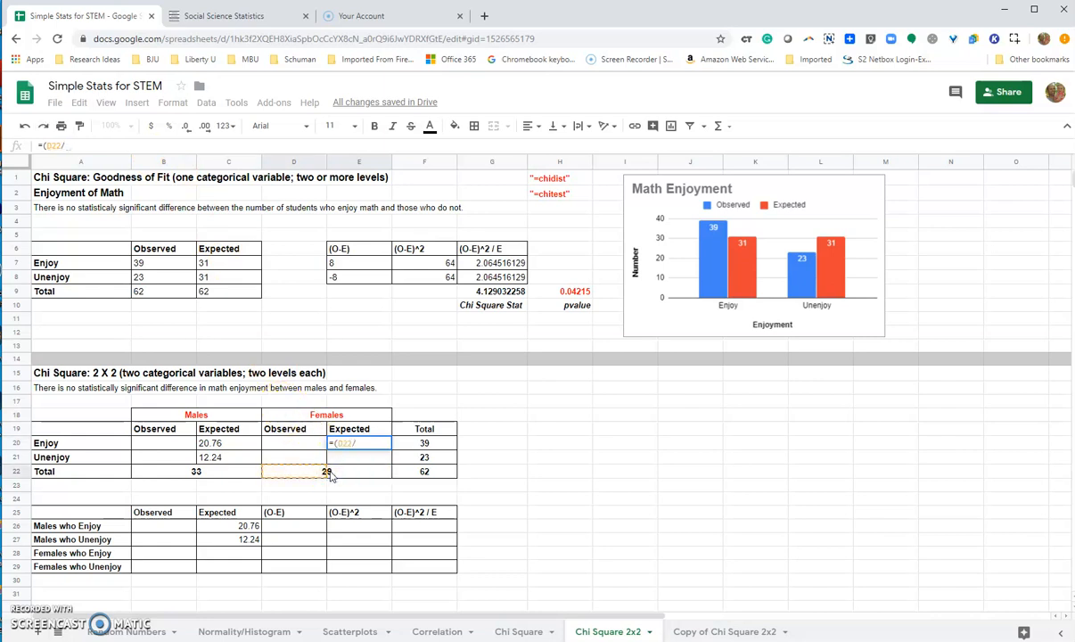
pyautogui.click(426, 473)
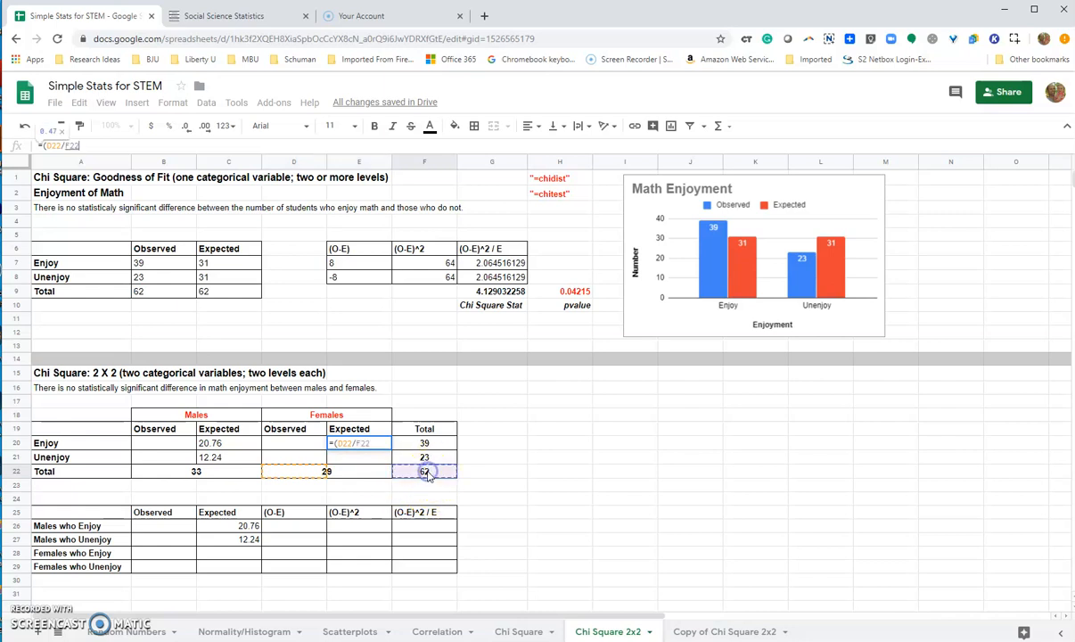
pyautogui.write(')*')
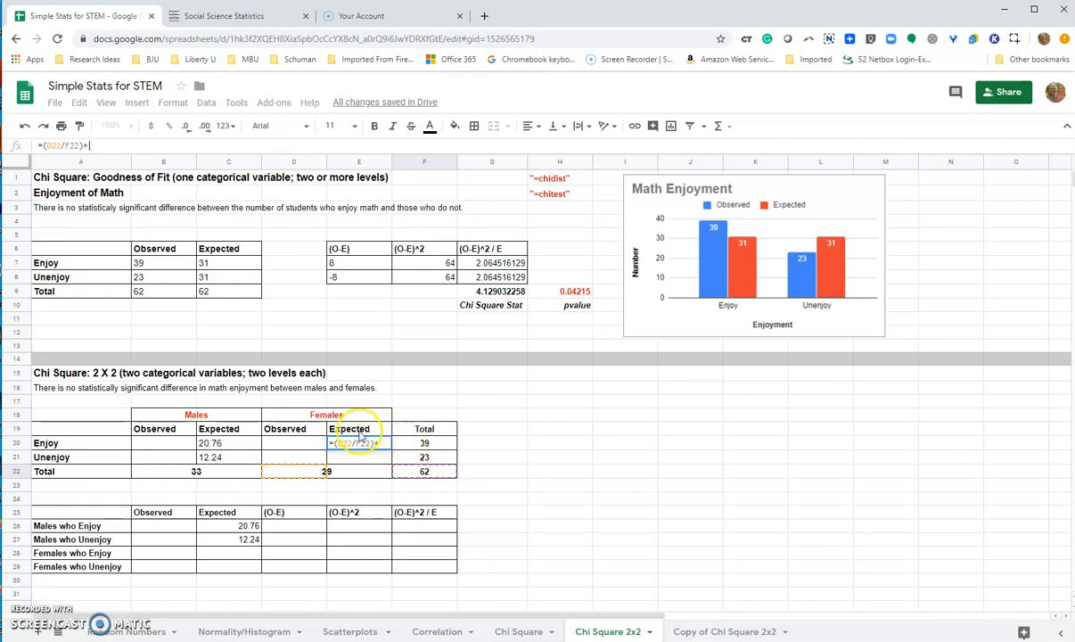
pyautogui.click(438, 448)
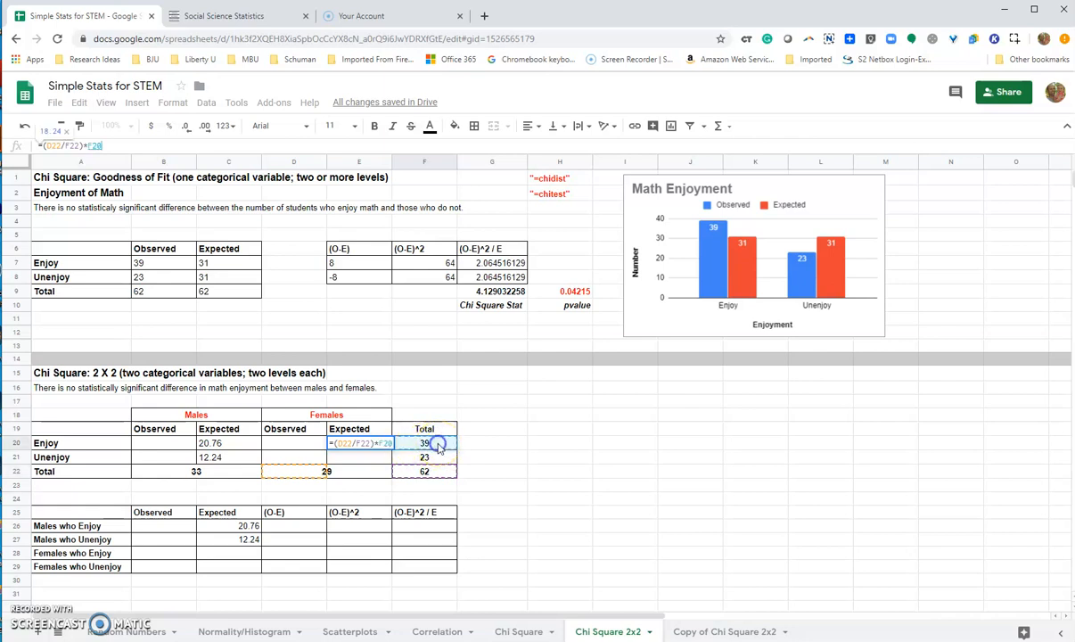
pyautogui.press('Return')
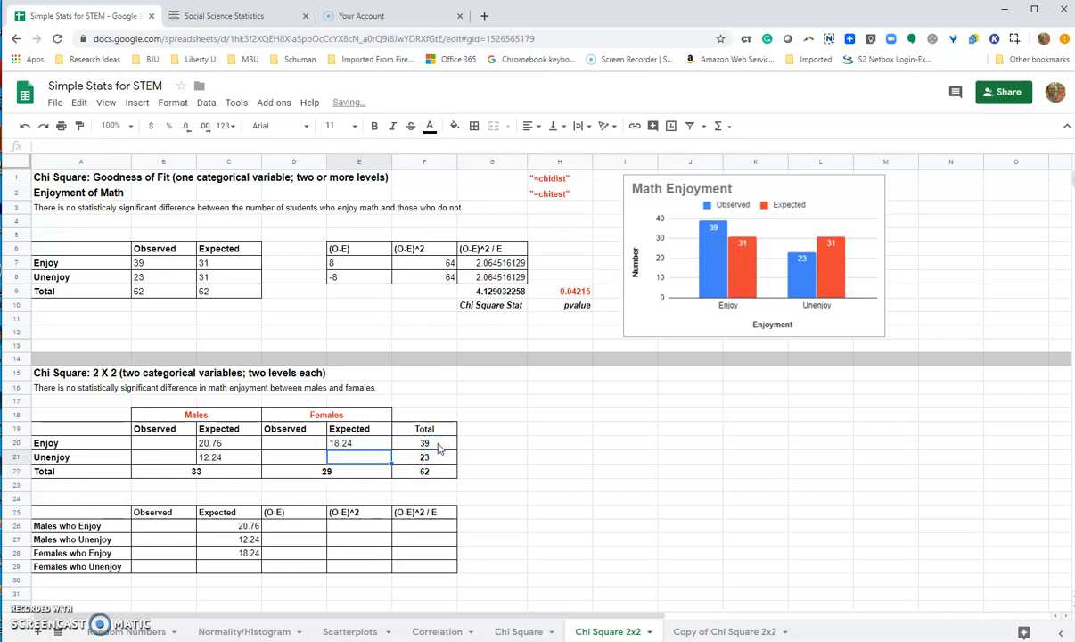
# Calculate the expected count of females who do not enjoy math in E21 with the formula =(D22/F22)*F21.
pyautogui.click(384, 443)
pyautogui.press('Down')
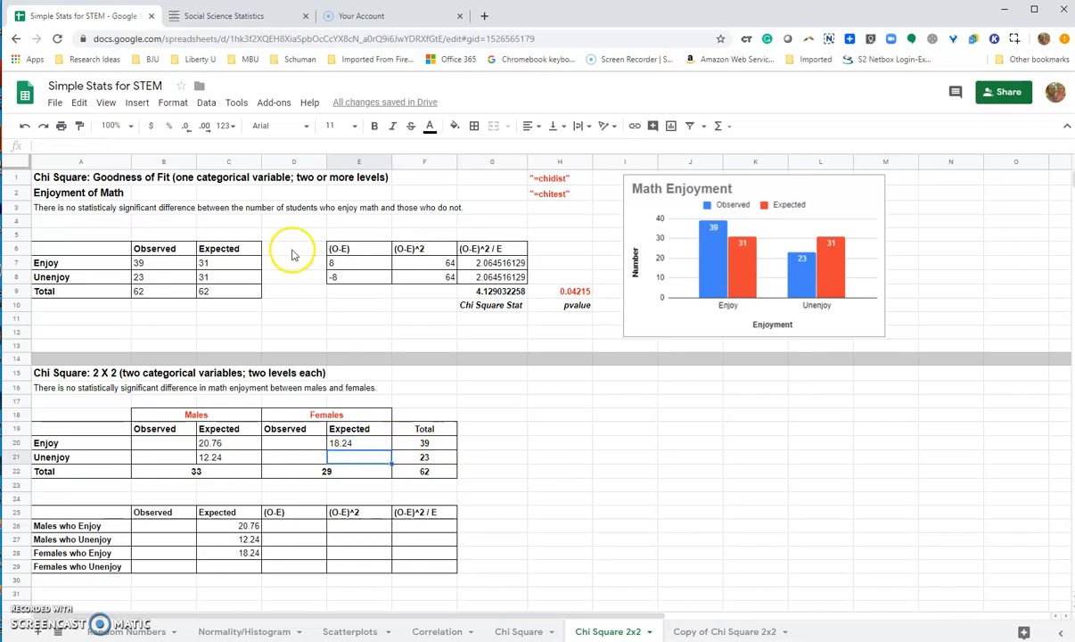
pyautogui.click(274, 145)
pyautogui.write('=')
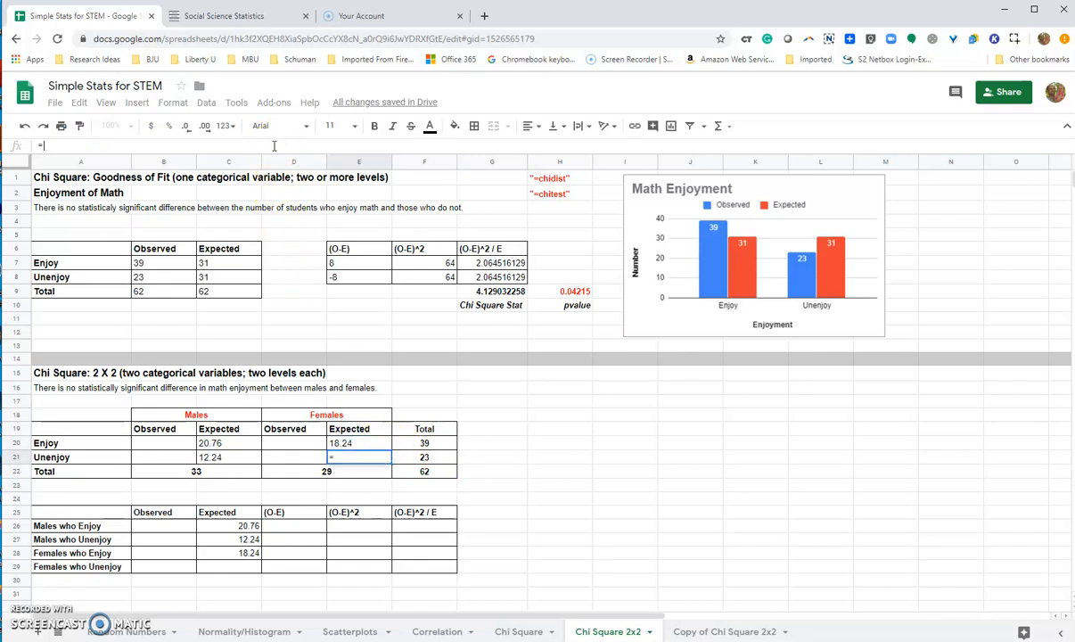
pyautogui.write('(')
pyautogui.click(348, 470)
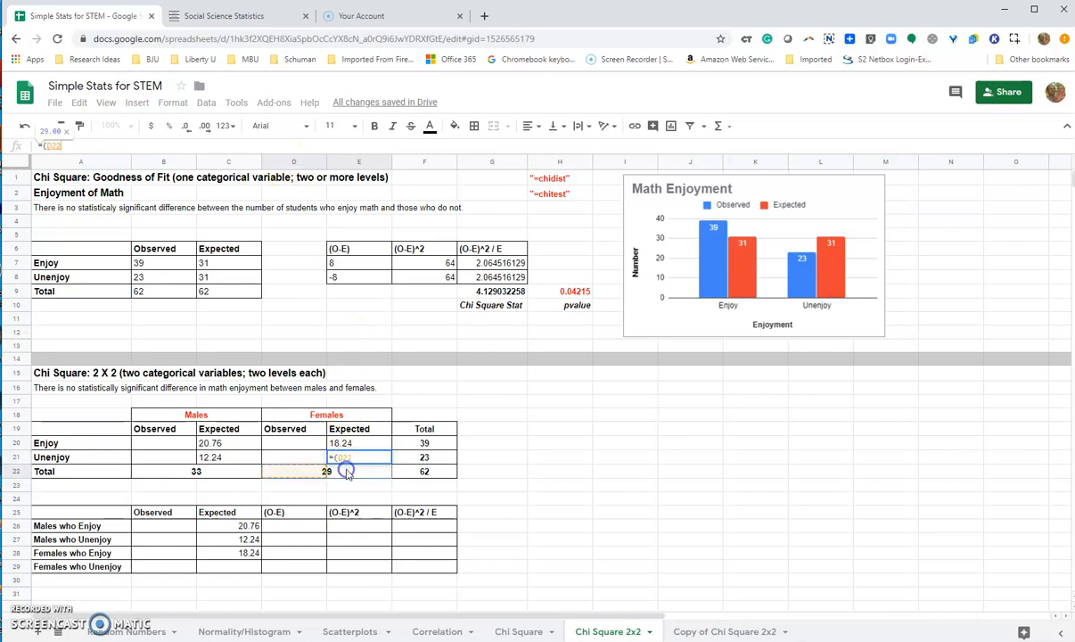
pyautogui.write('/')
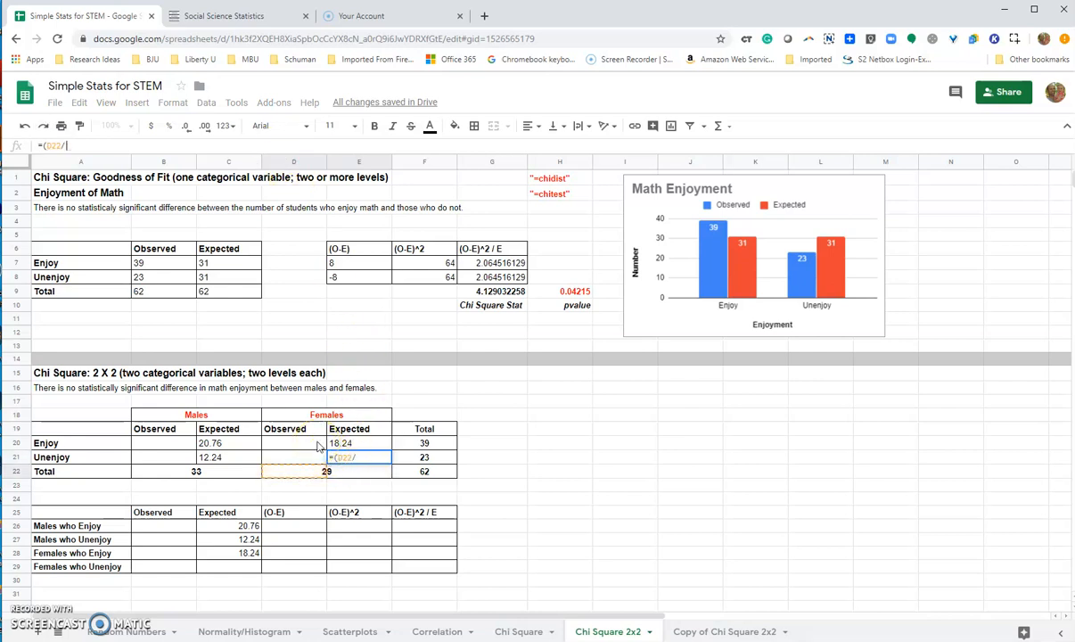
pyautogui.click(422, 471)
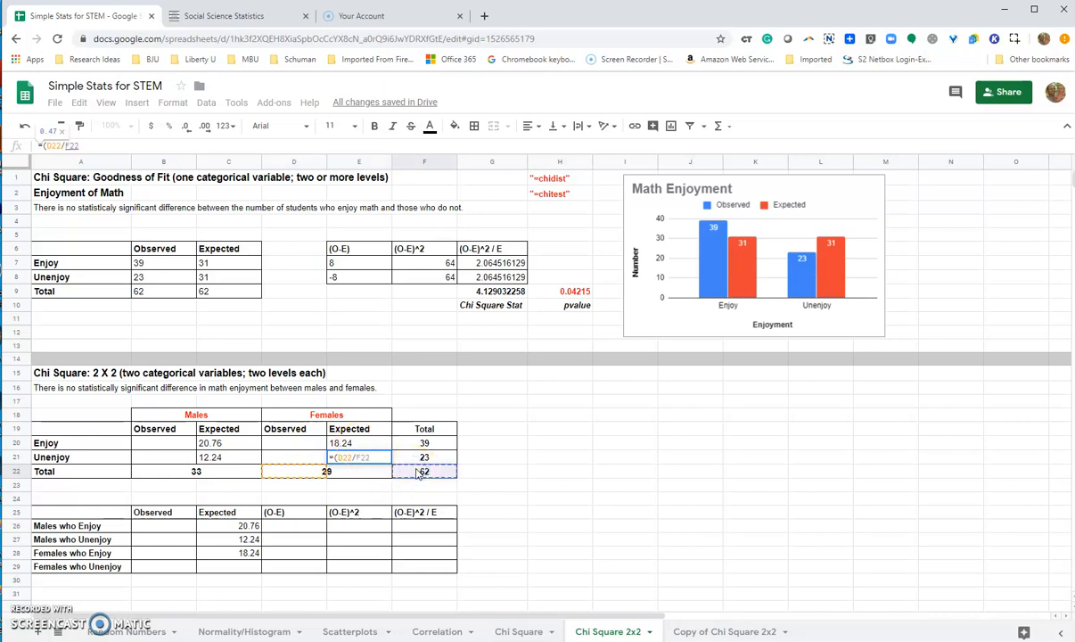
pyautogui.write(')*')
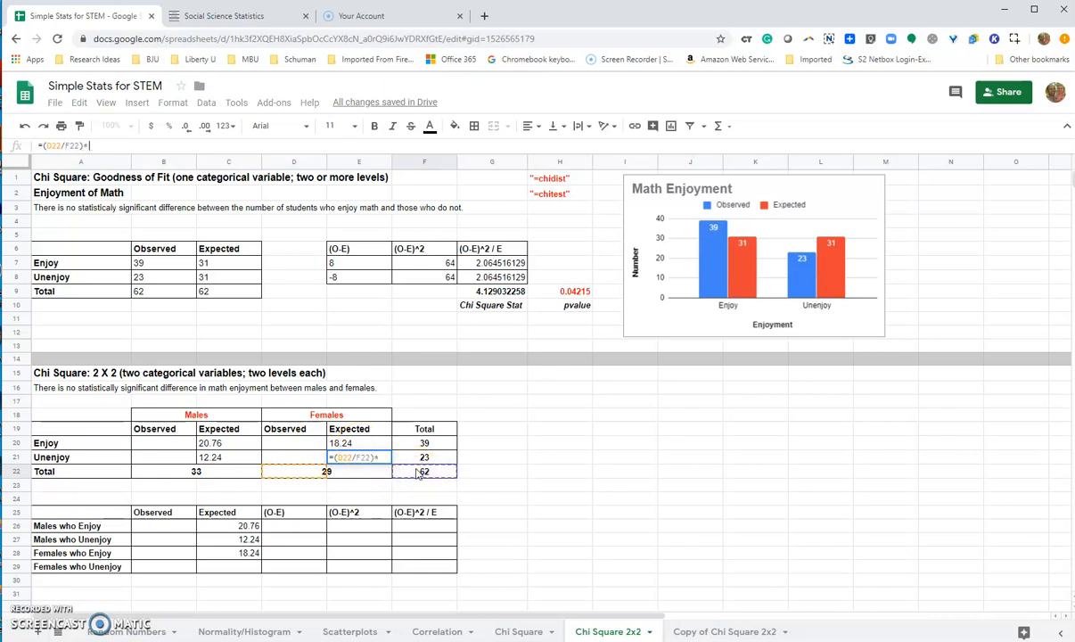
pyautogui.click(406, 458)
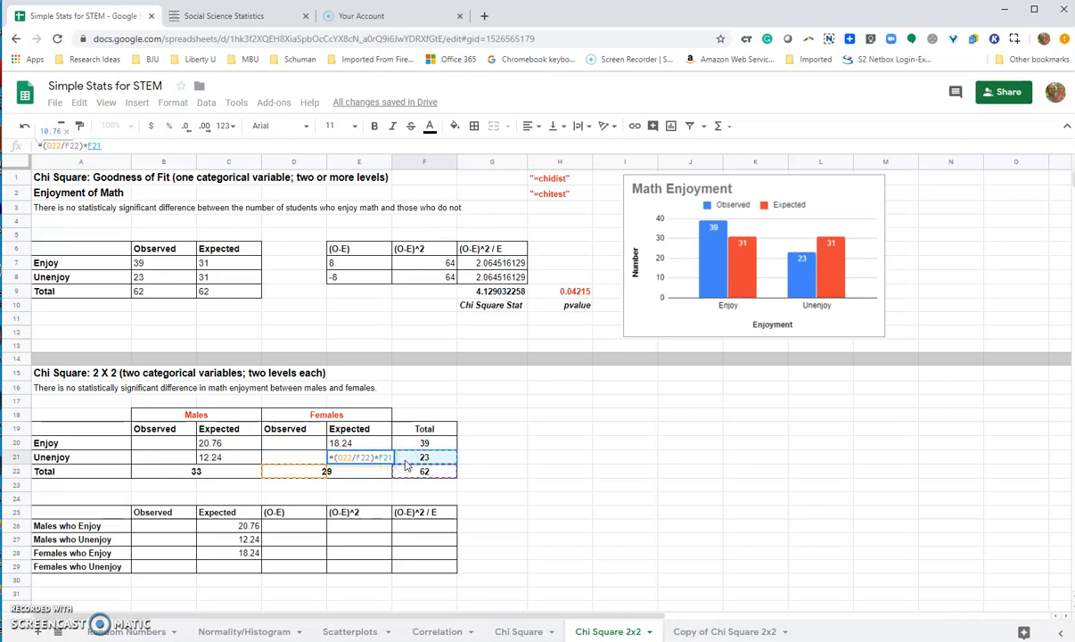
pyautogui.press('Return')
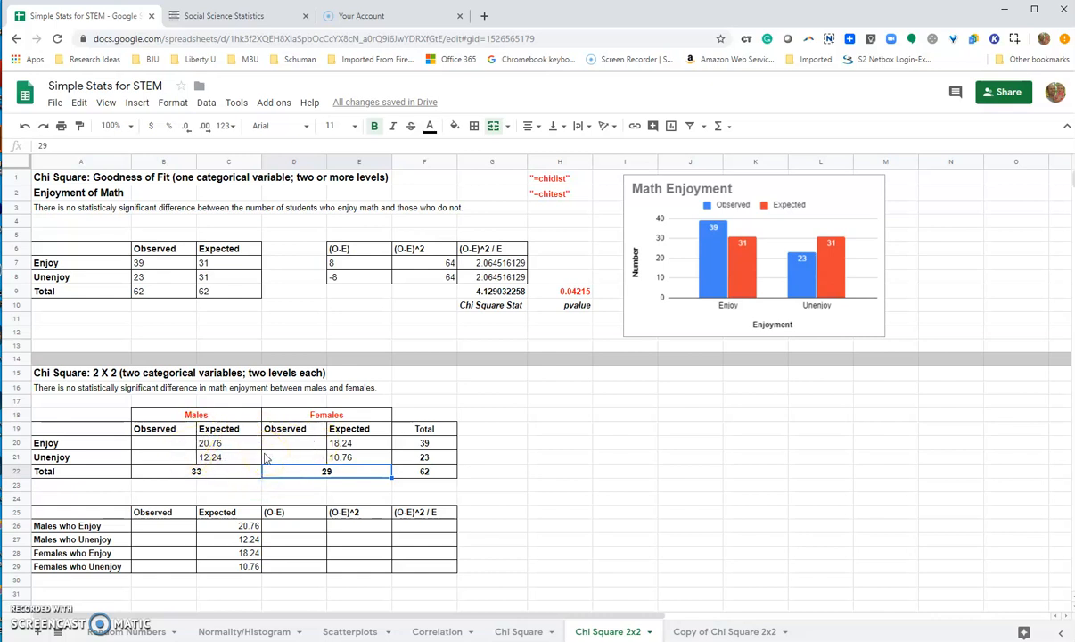
# Enter the males' observed counts in the 2 X 2 table: 17 for Enjoy and 16 for Unenjoy.
pyautogui.click(174, 443)
pyautogui.write('17')
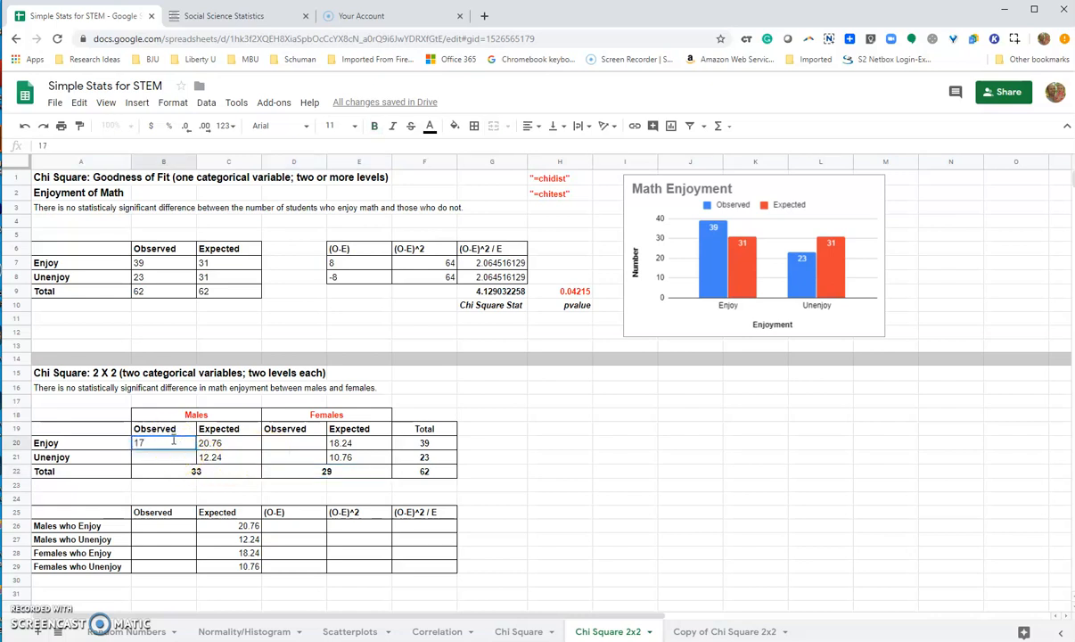
pyautogui.press('Return')
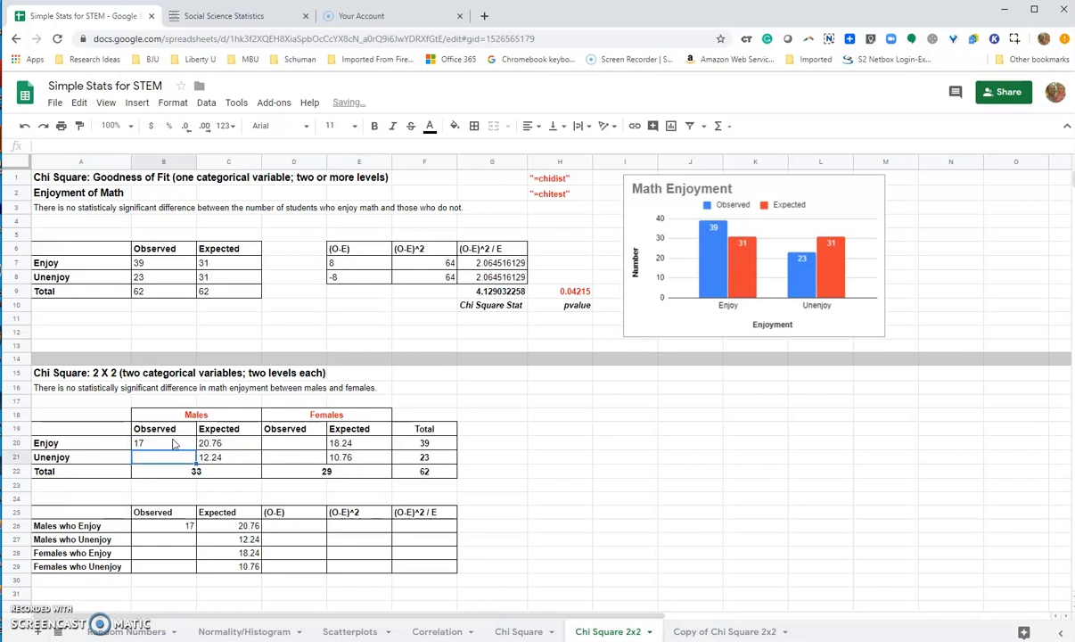
pyautogui.write('16')
pyautogui.press('Return')
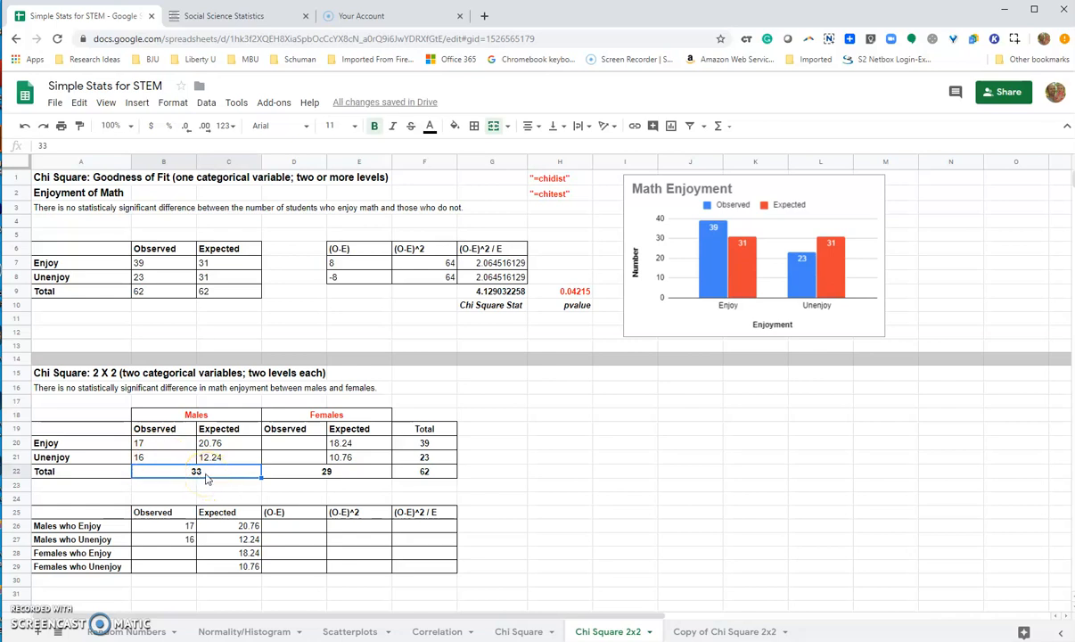
# Enter the females' observed counts in the 2 X 2 table: 22 for Enjoy and 7 for Unenjoy.
pyautogui.click(286, 449)
pyautogui.write('22')
pyautogui.press('Return')
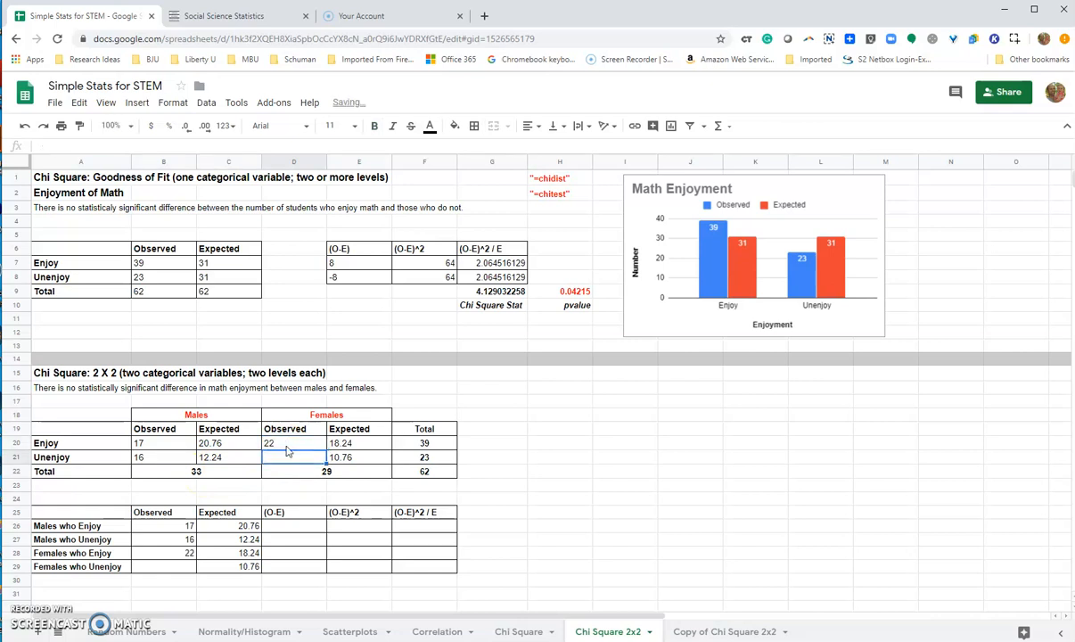
pyautogui.press('Return')
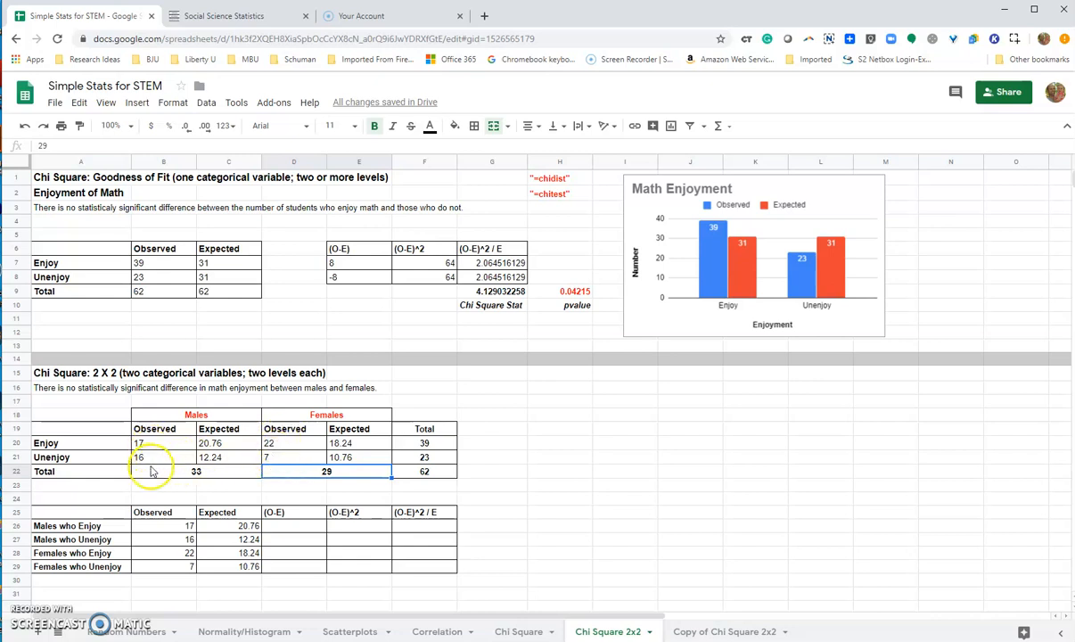
# Check the grand total and how the lower table's Observed and Expected cells link to the 2 X 2 table.
pyautogui.click(415, 471)
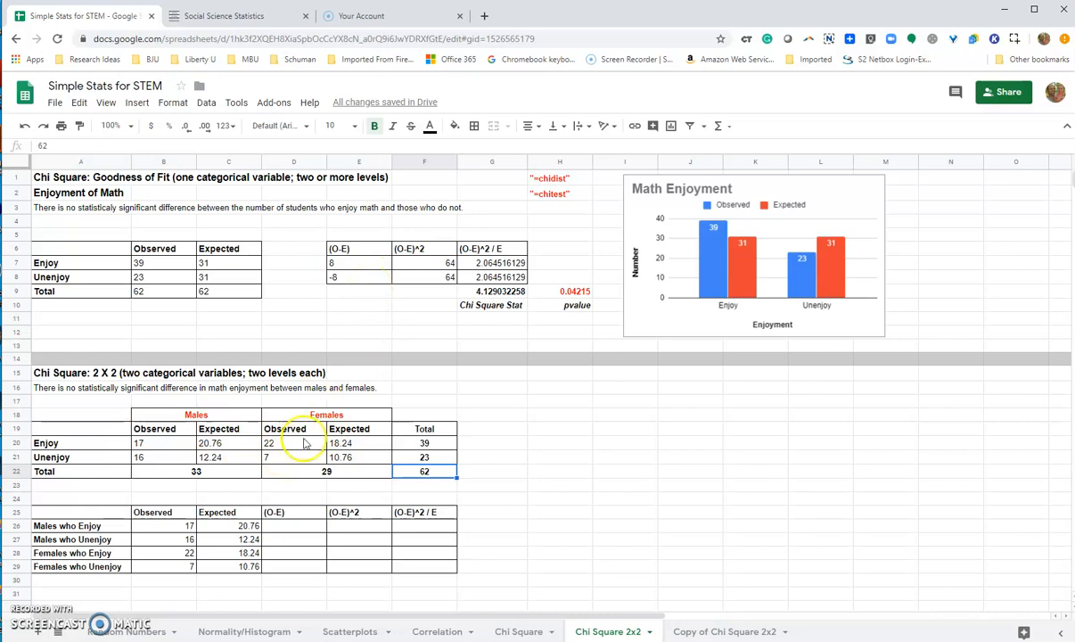
pyautogui.click(174, 528)
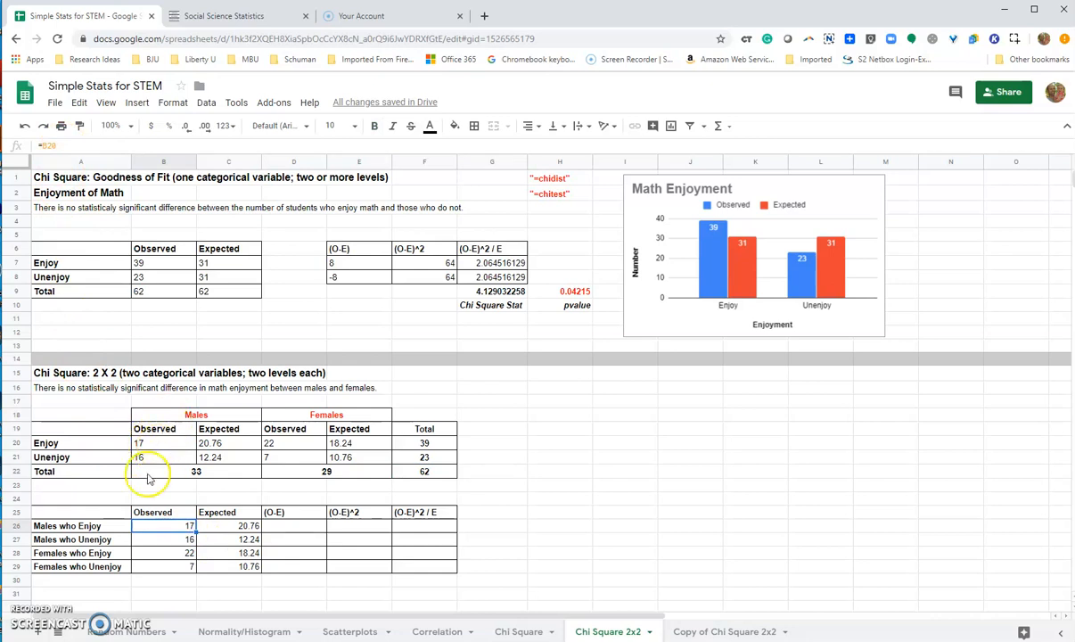
pyautogui.click(106, 528)
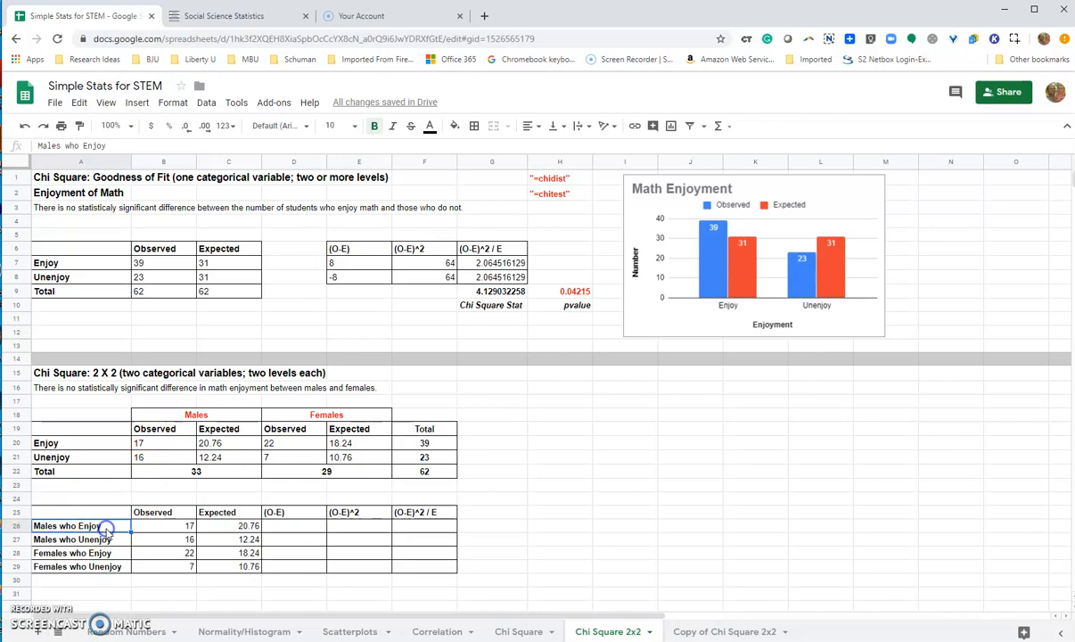
pyautogui.click(155, 527)
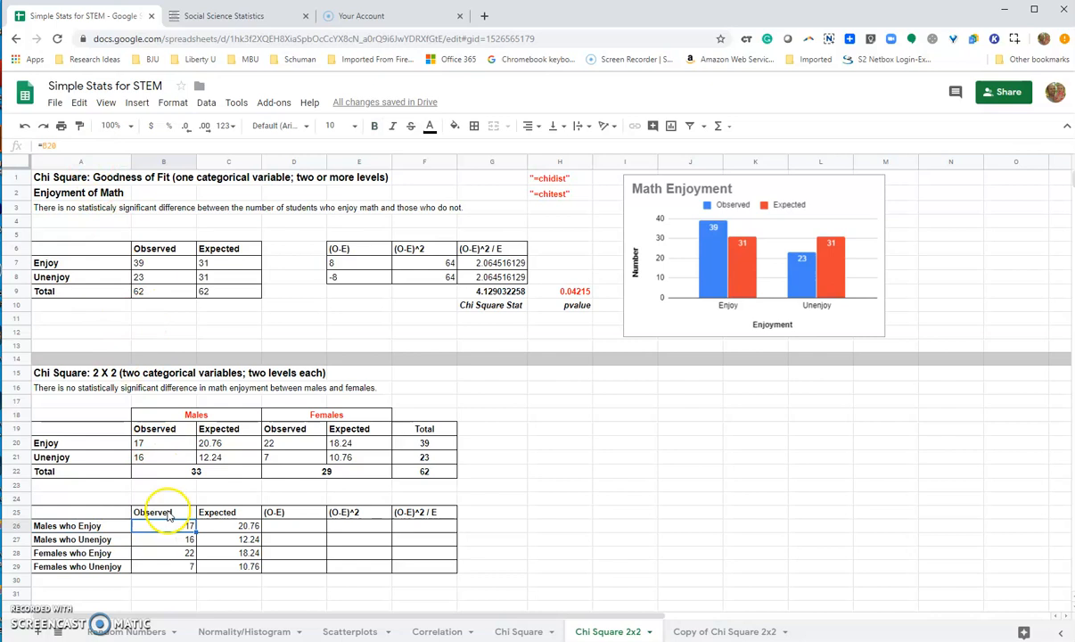
pyautogui.press('Down')
pyautogui.press('Down')
pyautogui.press('Down')
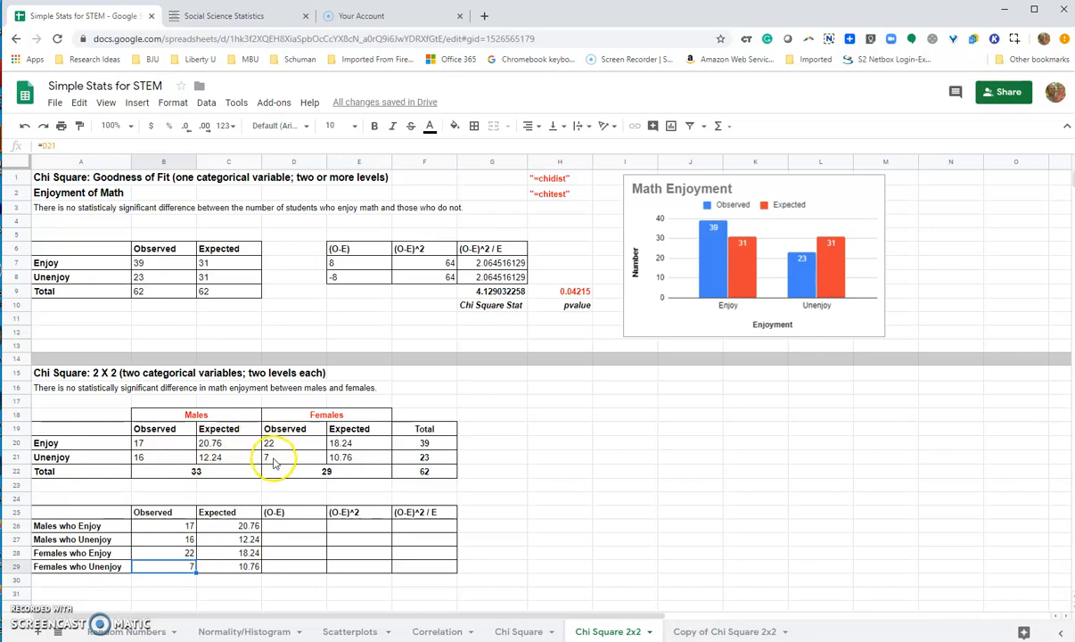
pyautogui.click(219, 511)
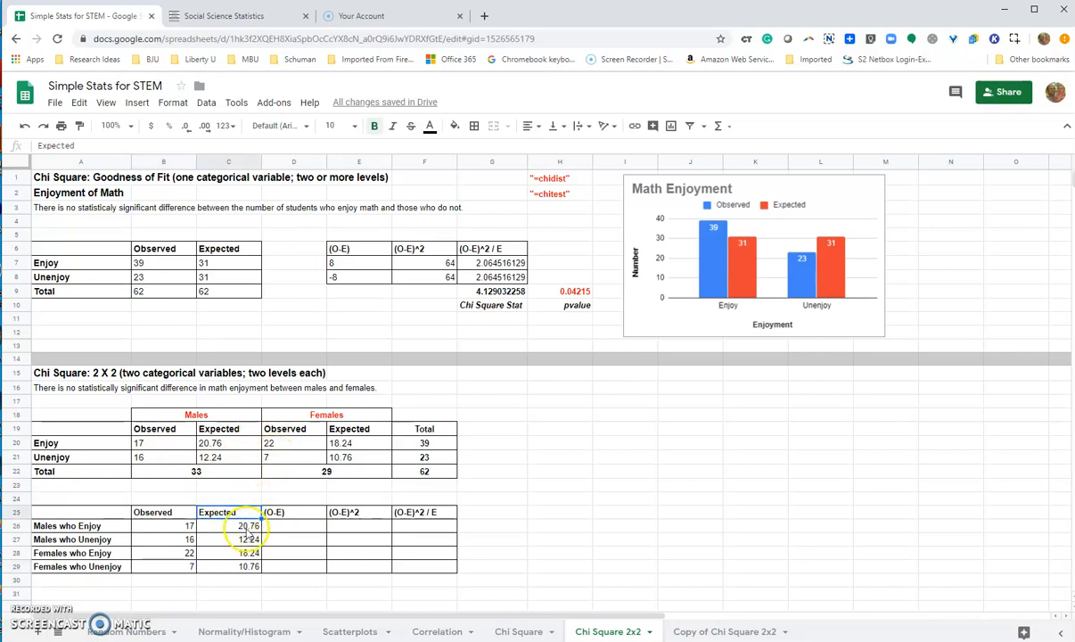
pyautogui.click(248, 528)
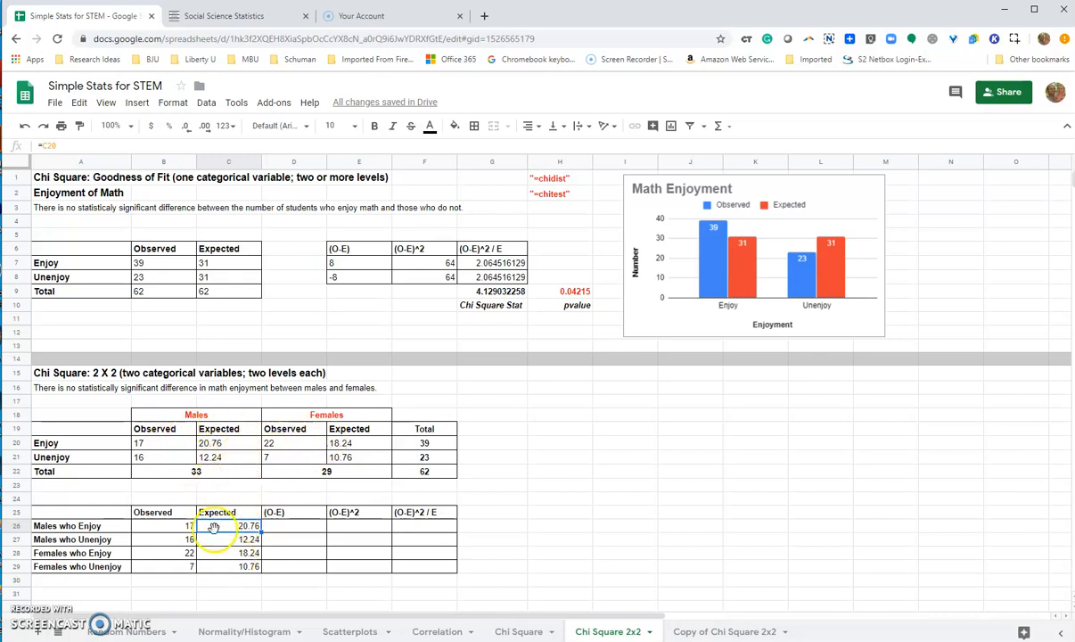
# Calculate the observed minus expected difference for Males who Enjoy in D26 with the formula =B26-C26.
pyautogui.click(285, 527)
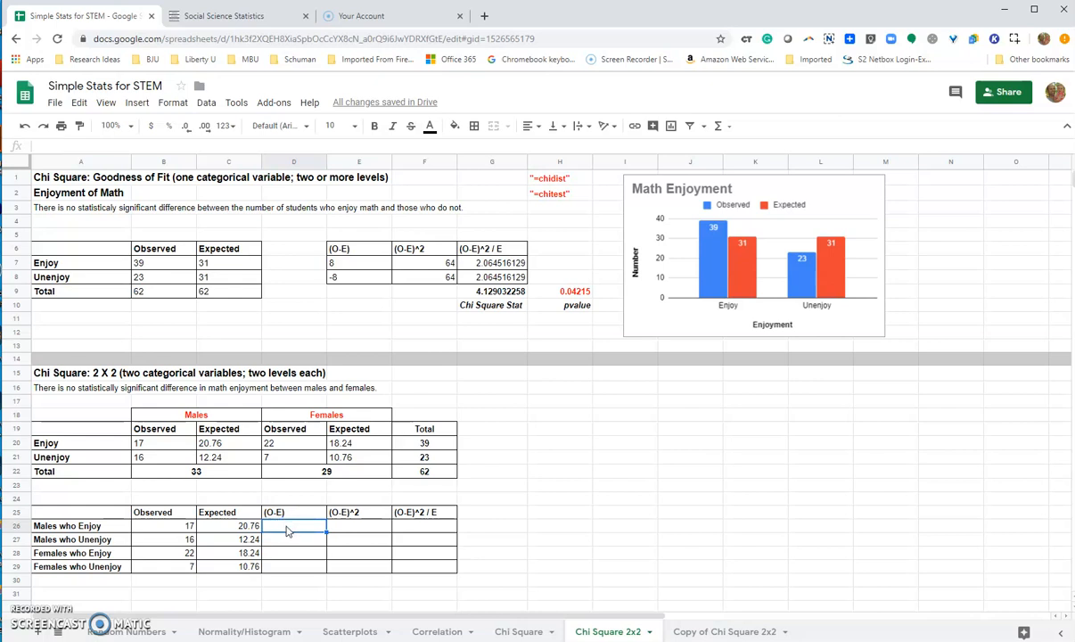
pyautogui.click(204, 145)
pyautogui.write('=')
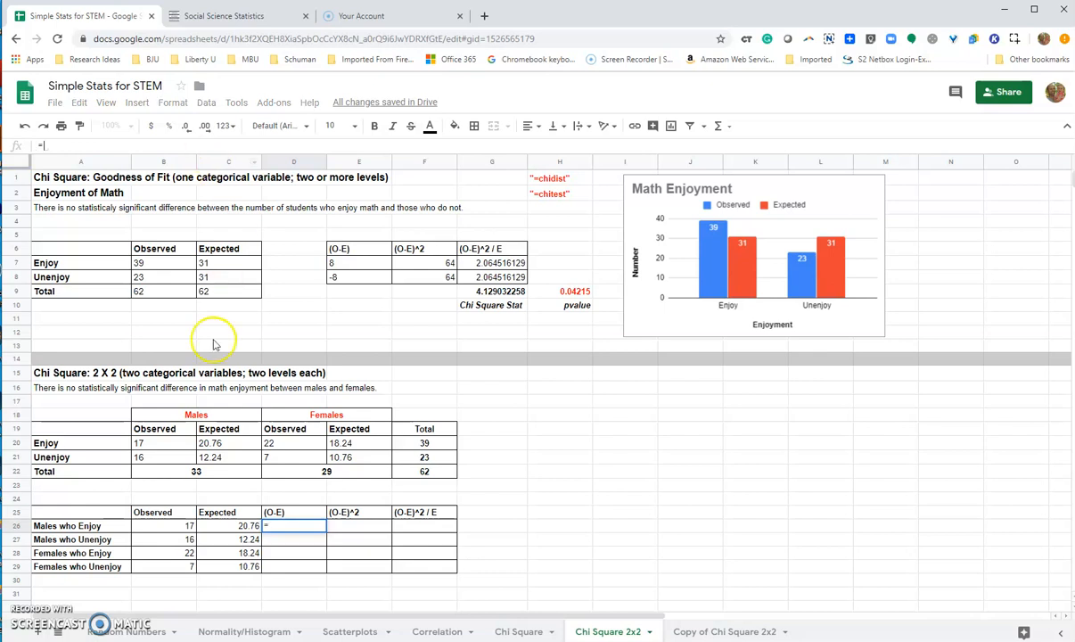
pyautogui.click(166, 526)
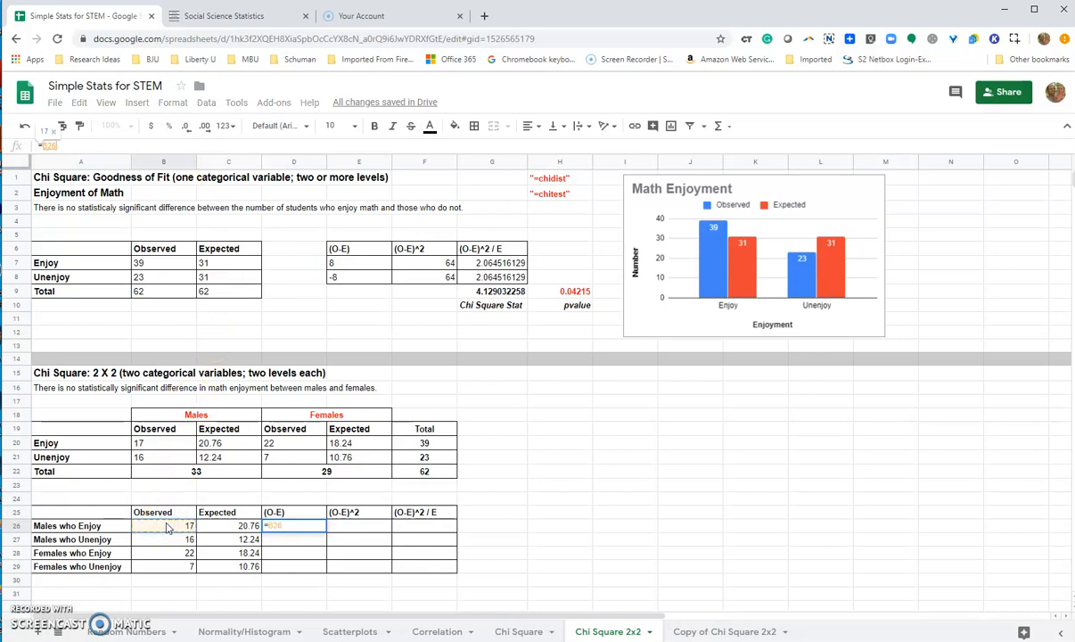
pyautogui.write('-')
pyautogui.click(204, 527)
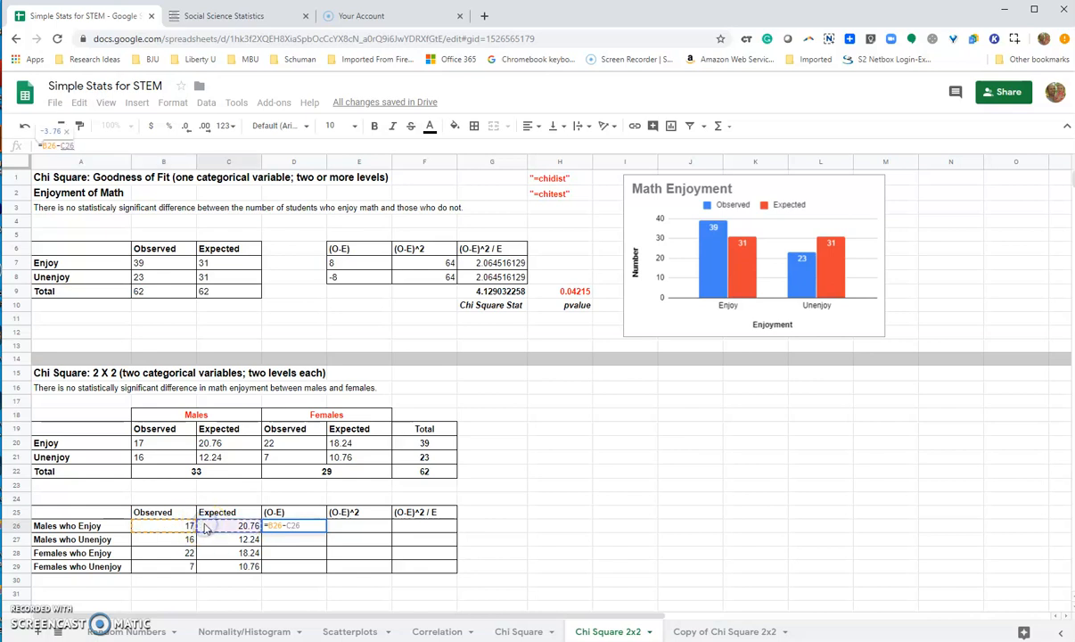
pyautogui.press('Return')
# Fill the (O-E) formula from D26 down through D29 for the remaining three groups.
pyautogui.click(295, 528)
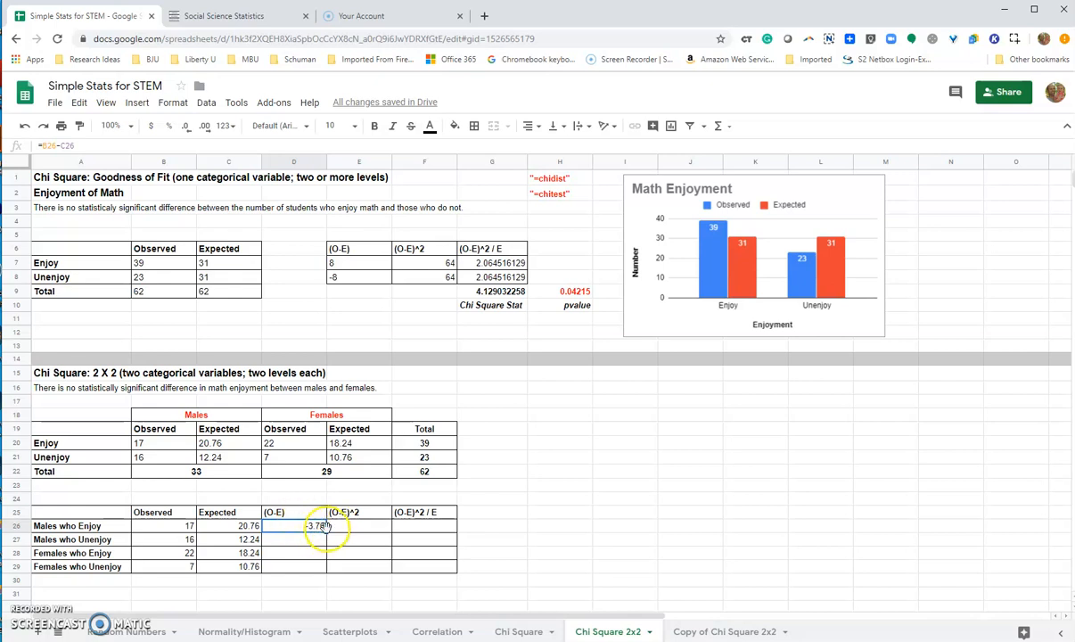
pyautogui.moveTo(328, 527); pyautogui.dragTo(324, 571)
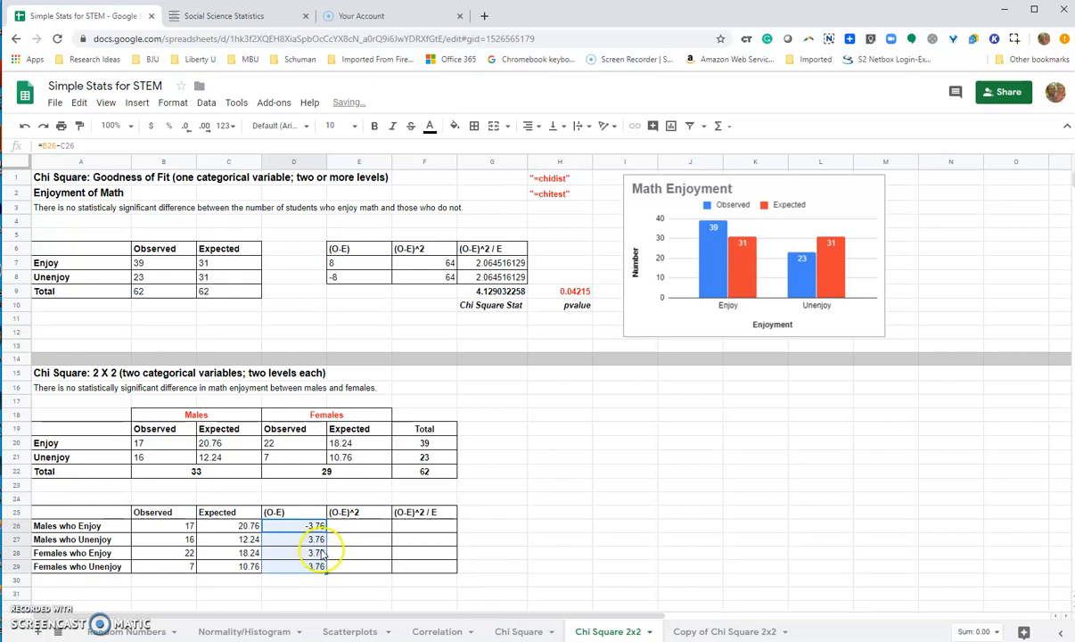
pyautogui.click(321, 553)
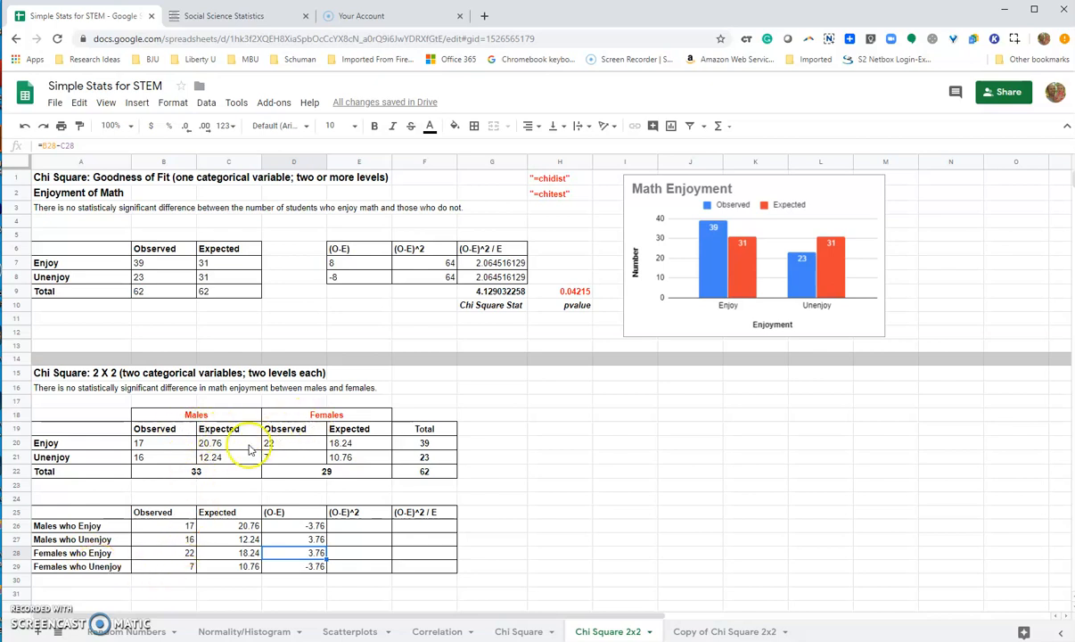
# Calculate the (O-E)^2 values with the formula =D26^2 in E26 and fill it down through E29.
pyautogui.click(347, 528)
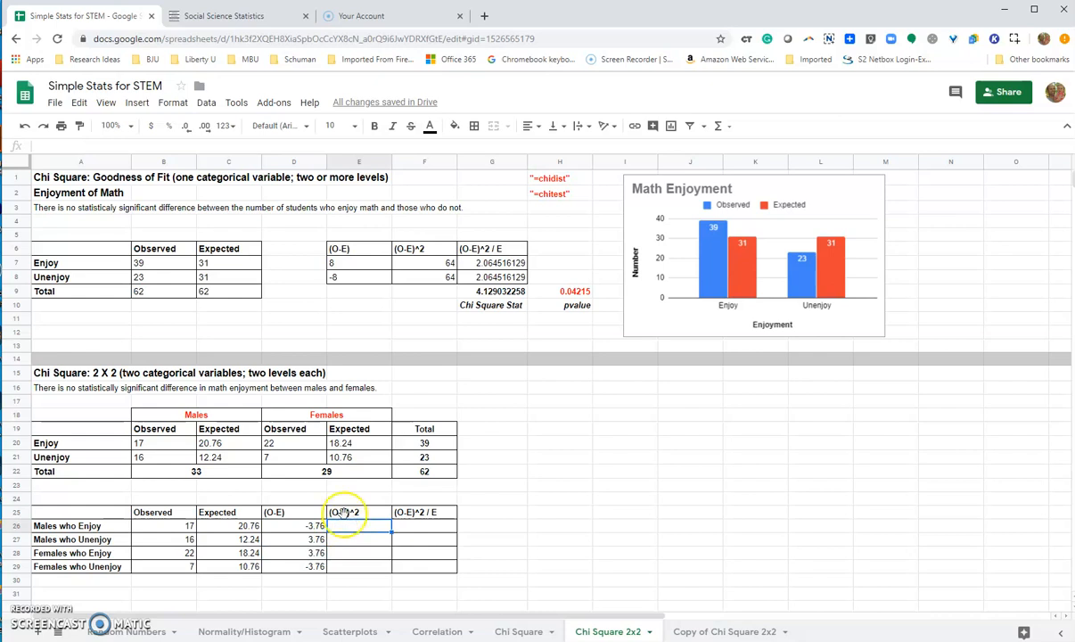
pyautogui.click(205, 145)
pyautogui.write('=')
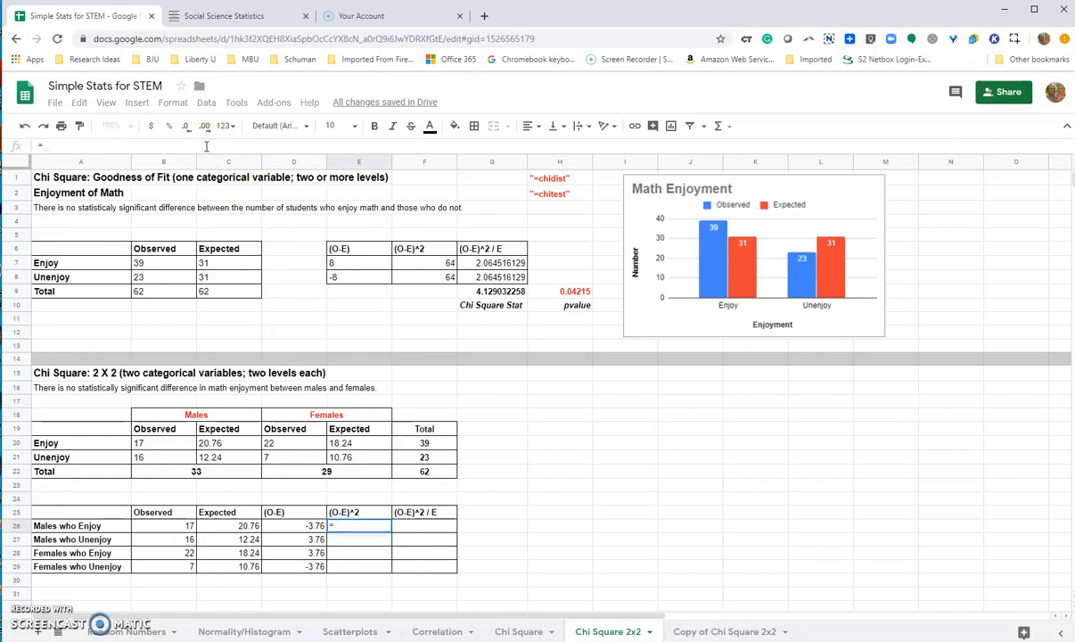
pyautogui.click(291, 526)
pyautogui.write('^2')
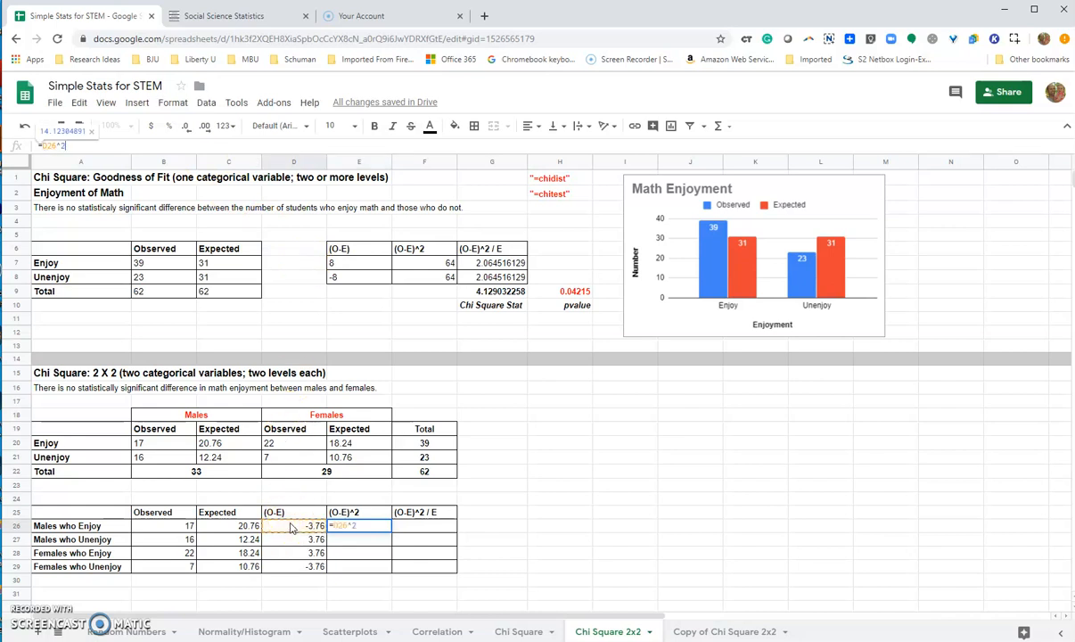
pyautogui.press('Return')
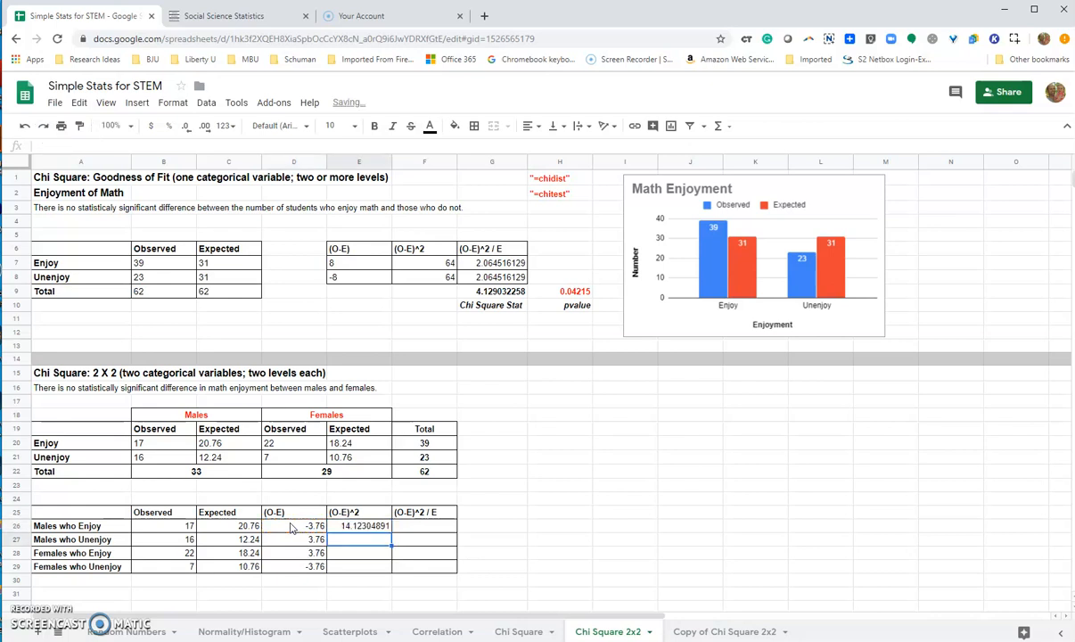
pyautogui.click(386, 526)
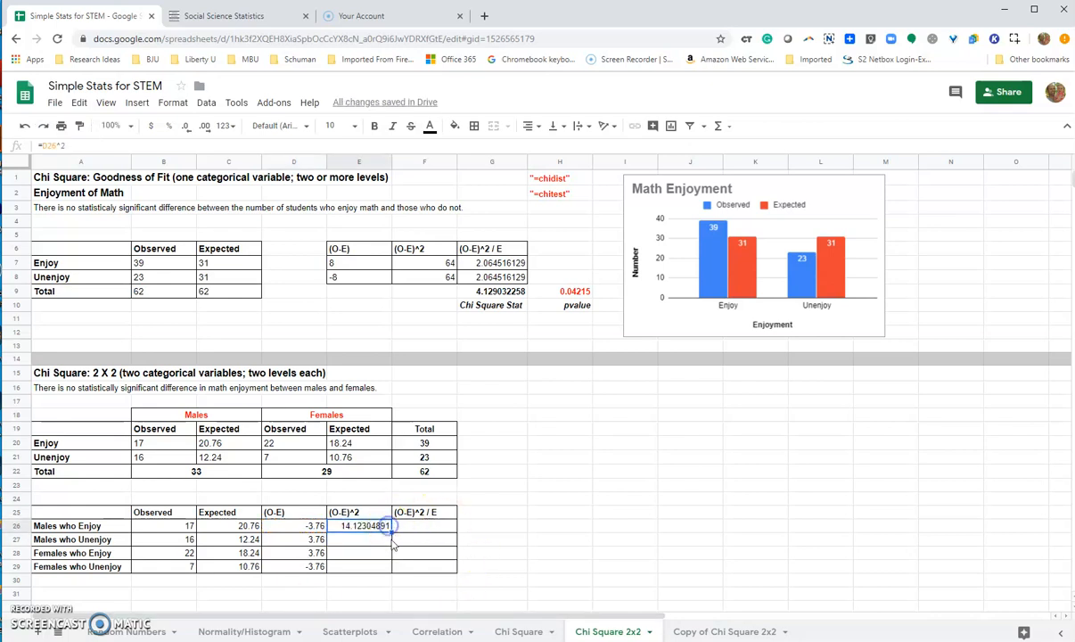
pyautogui.moveTo(390, 532); pyautogui.dragTo(386, 569)
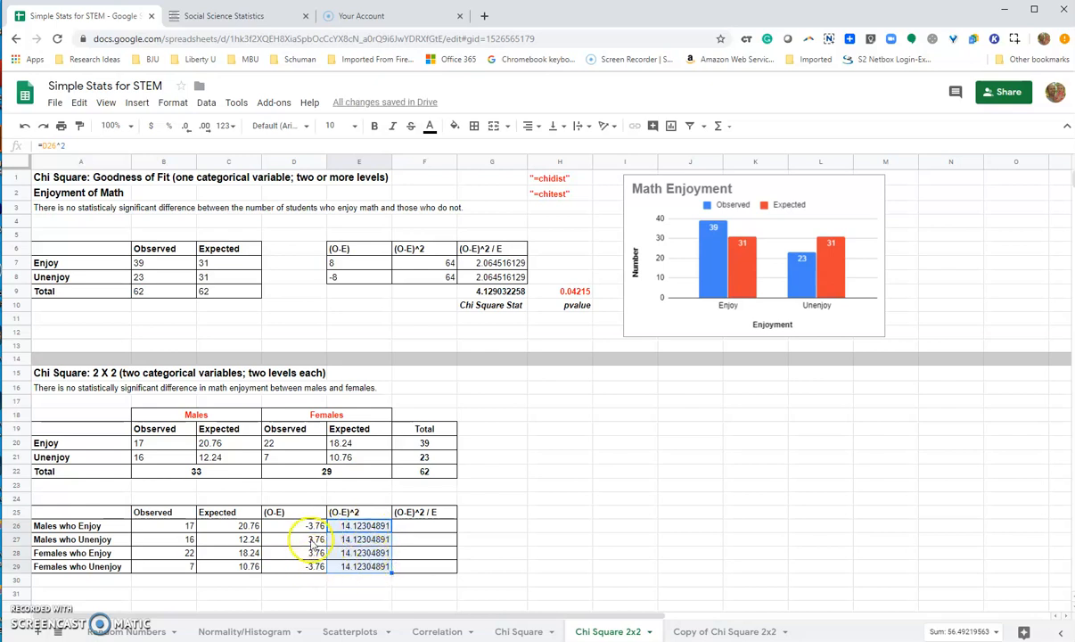
# Calculate the (O-E)^2 / E values with the formula =E26/C26 in F26 and fill it down through F29.
pyautogui.click(412, 528)
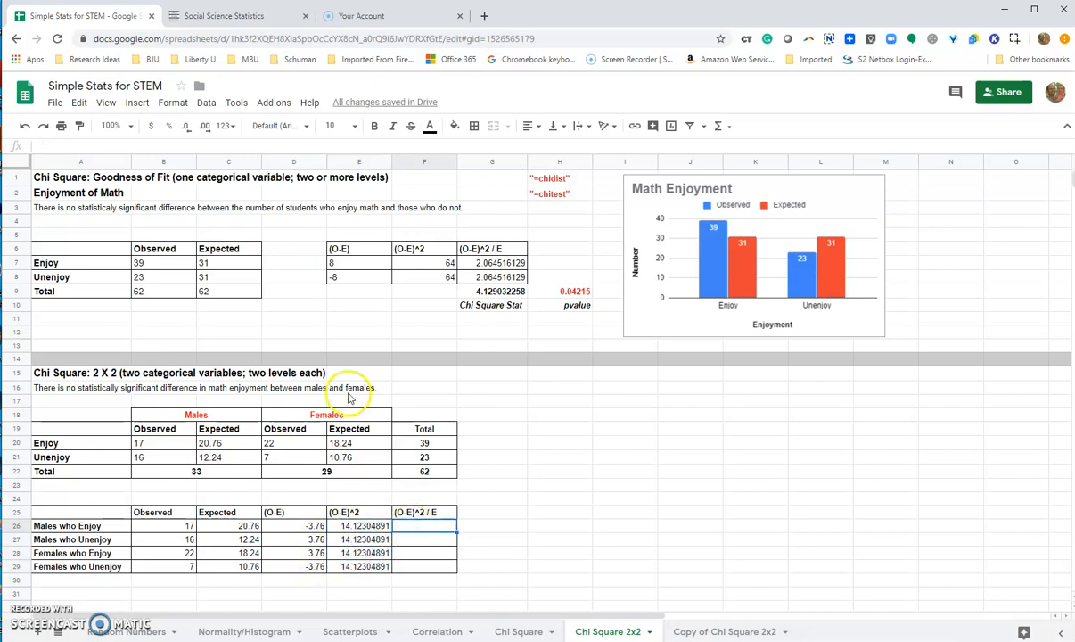
pyautogui.click(241, 147)
pyautogui.write('=')
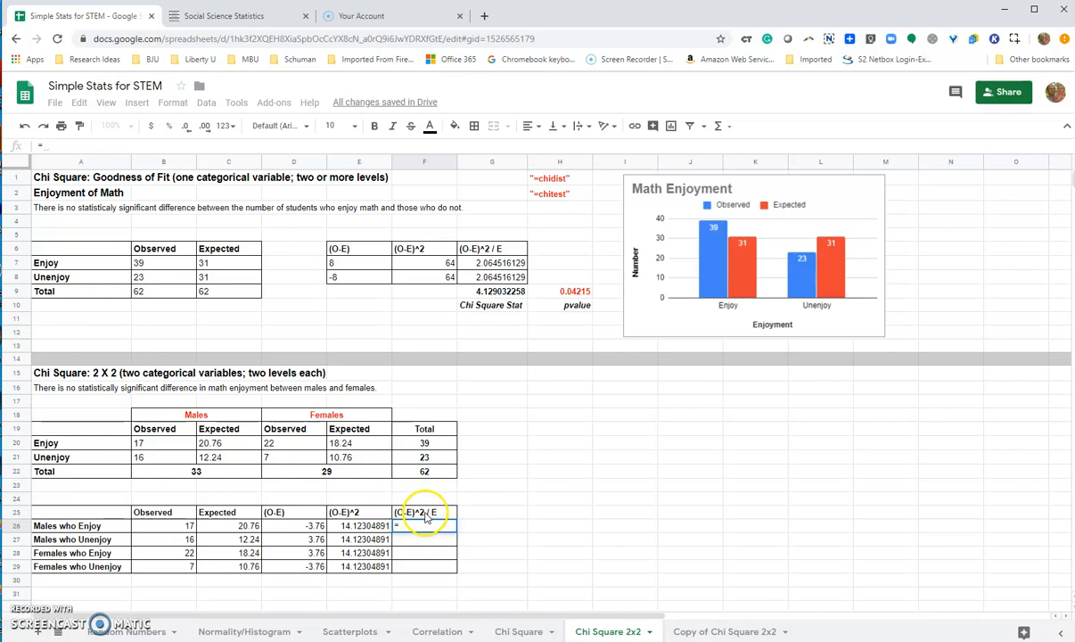
pyautogui.click(361, 526)
pyautogui.write('/')
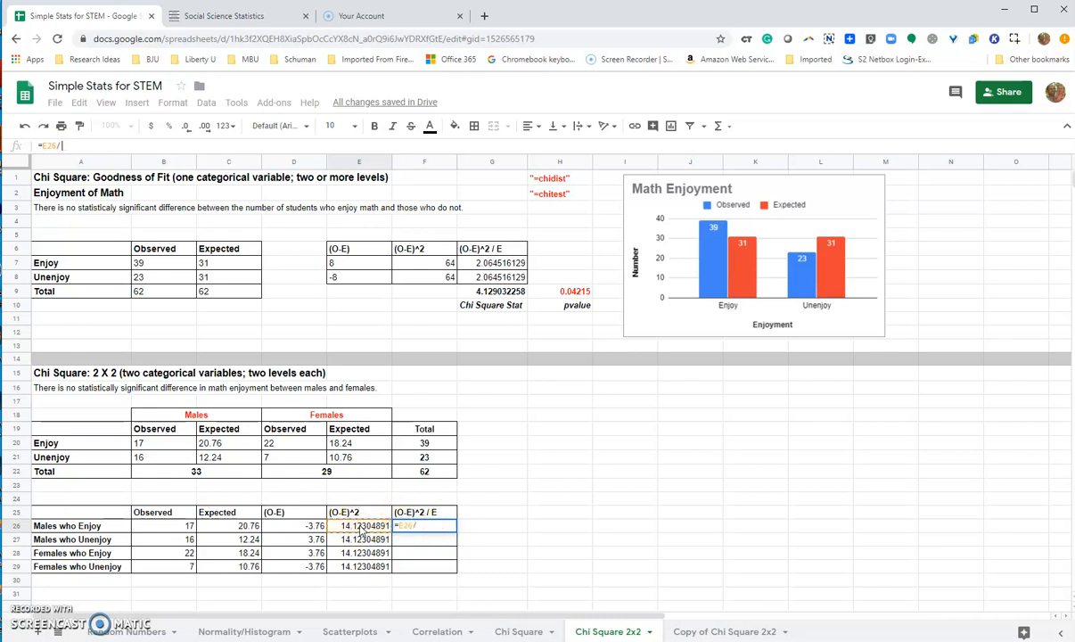
pyautogui.click(236, 529)
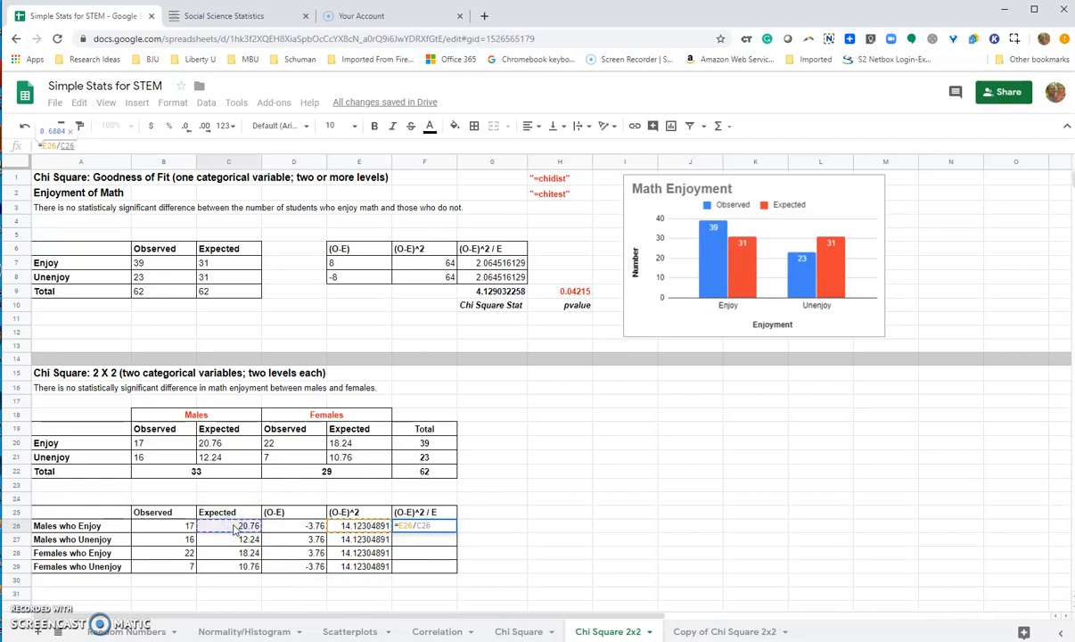
pyautogui.press('Return')
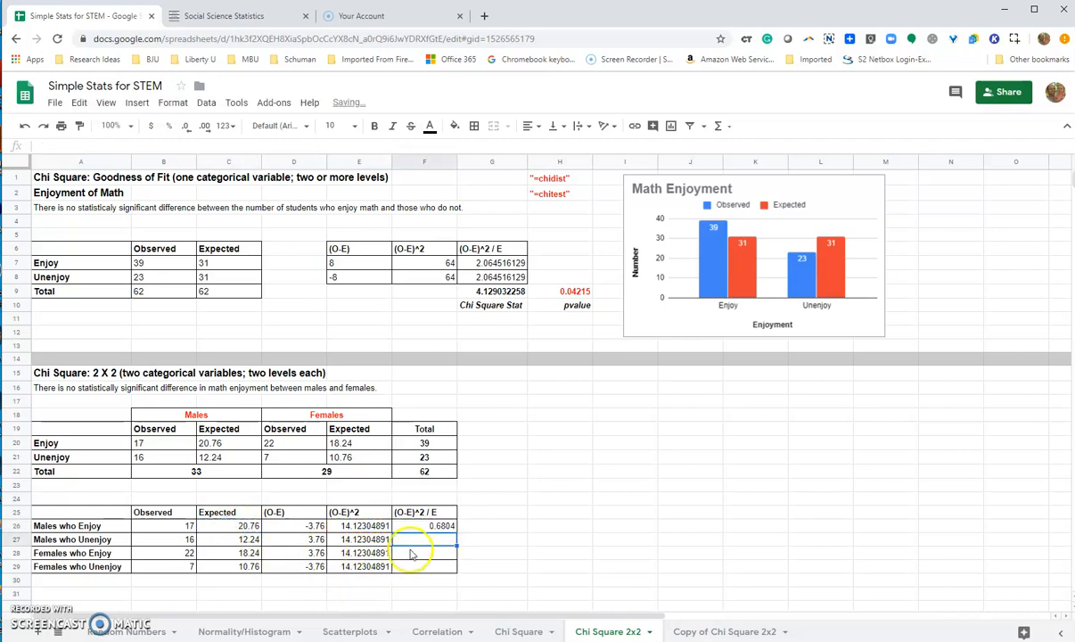
pyautogui.click(435, 526)
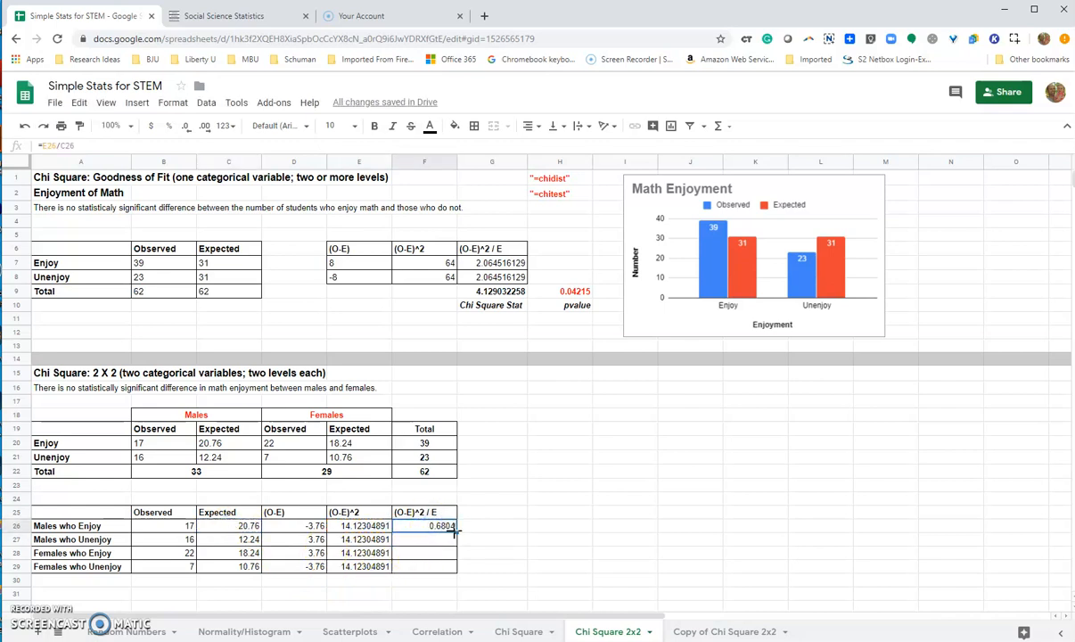
pyautogui.moveTo(455, 542); pyautogui.dragTo(451, 570)
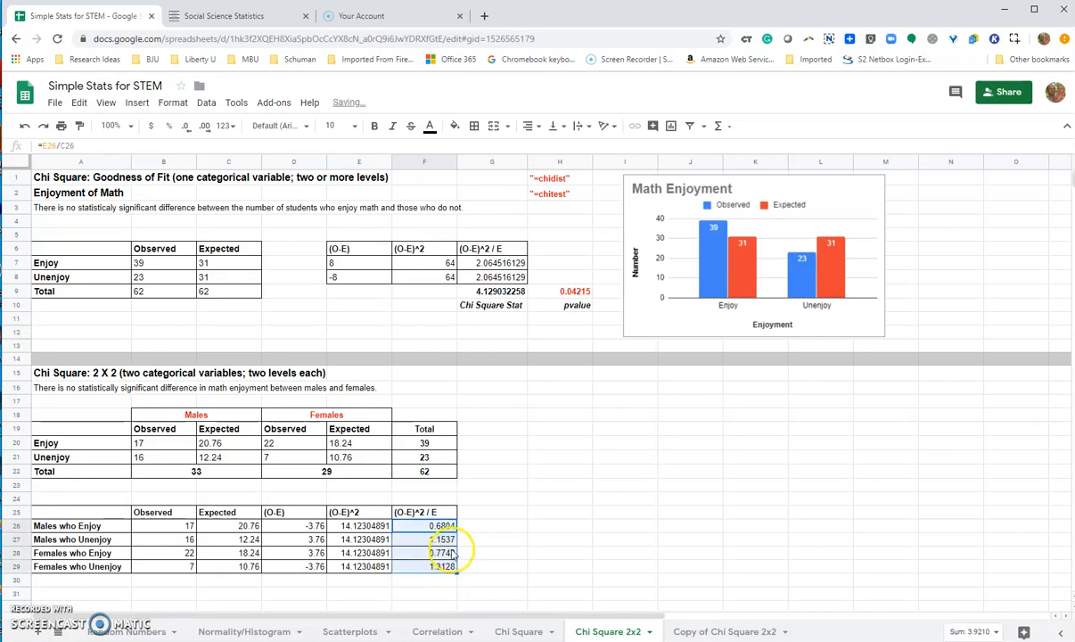
# Add up the (O-E)^2 / E column in F30 with the formula =SUM(F26:F29).
pyautogui.scroll(-2, 451, 560)
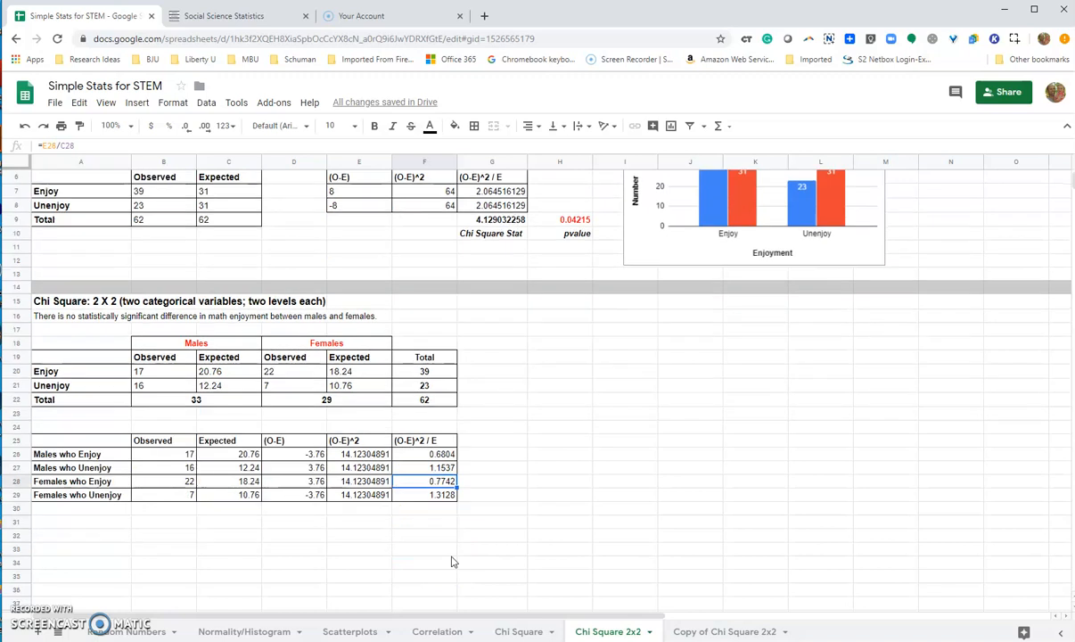
pyautogui.click(440, 510)
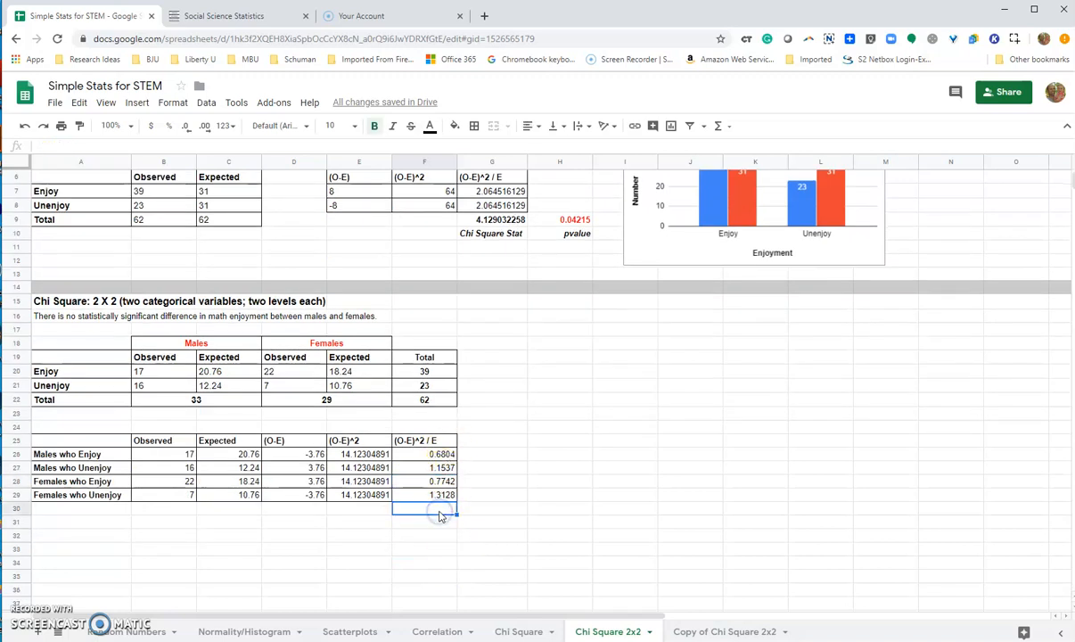
pyautogui.click(185, 148)
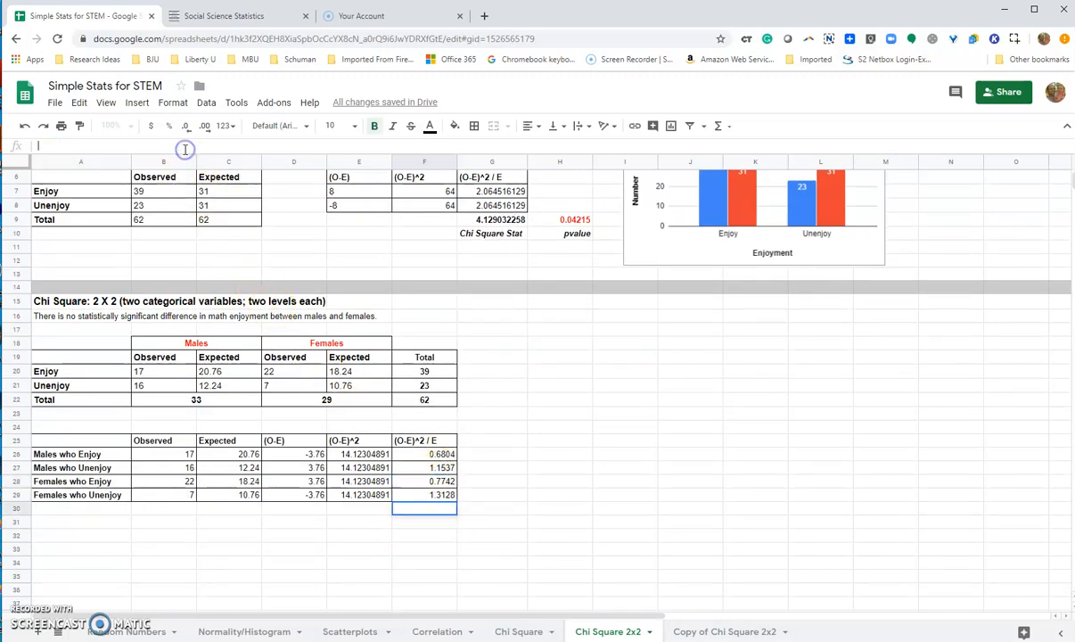
pyautogui.write('=su')
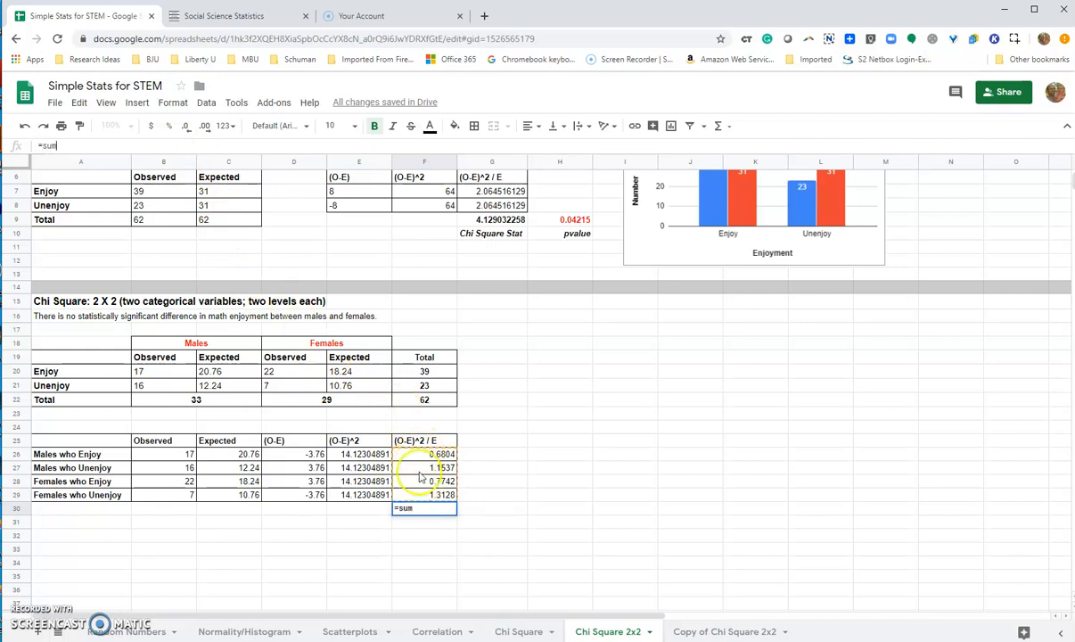
pyautogui.write('m')
pyautogui.press('Tab')
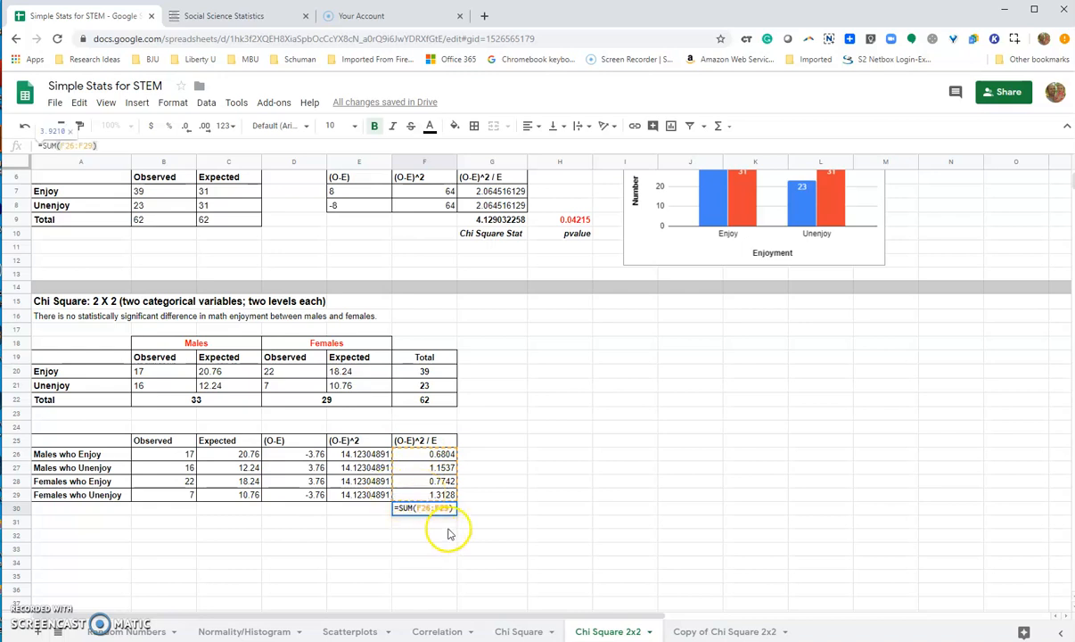
pyautogui.press('Return')
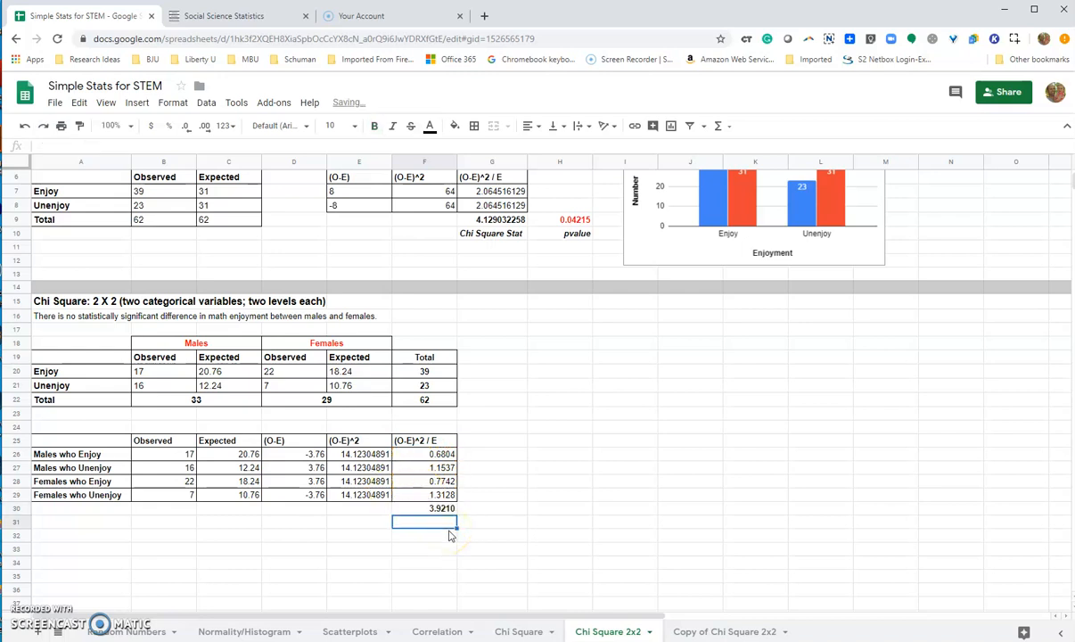
# Label the summed statistic by entering "Chi Square Stat" in F31 beneath it.
pyautogui.click(447, 509)
pyautogui.click(440, 525)
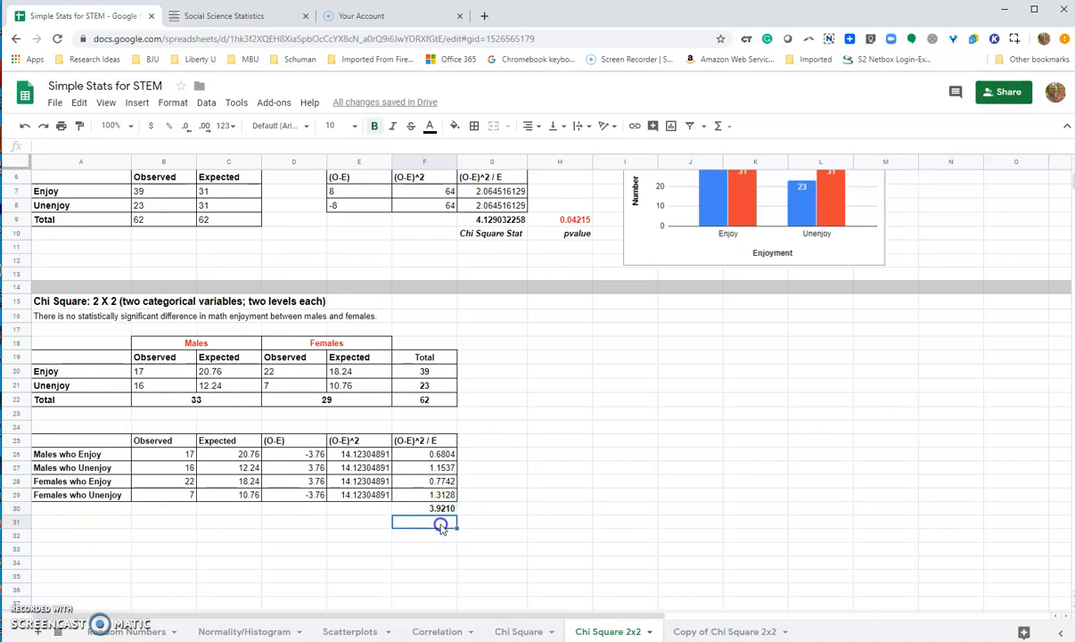
pyautogui.write('Chi Square Sta')
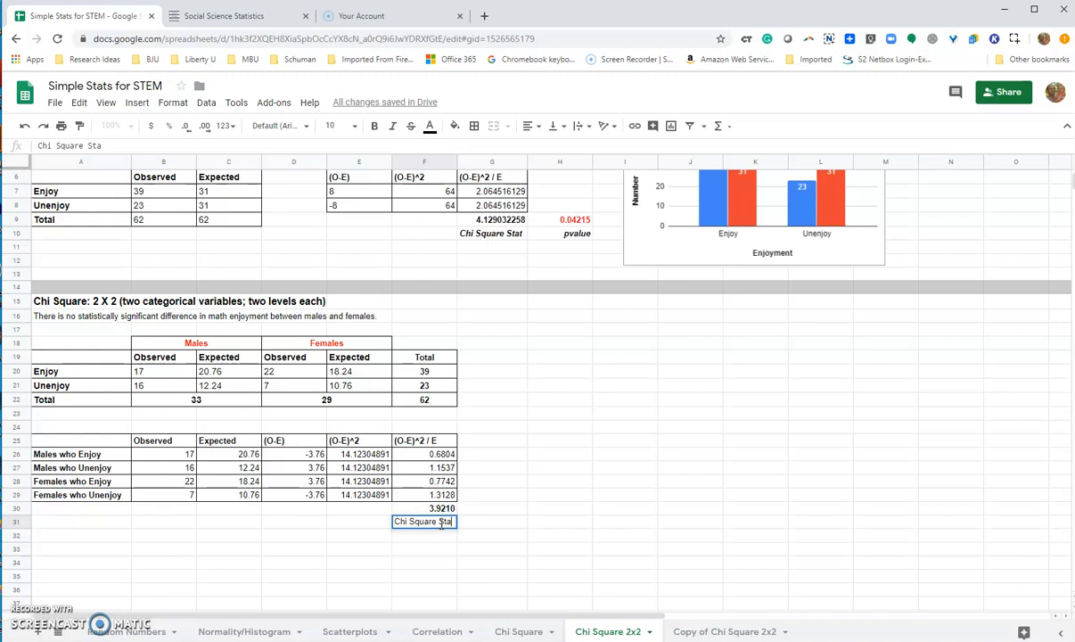
pyautogui.write('t')
pyautogui.press('Return')
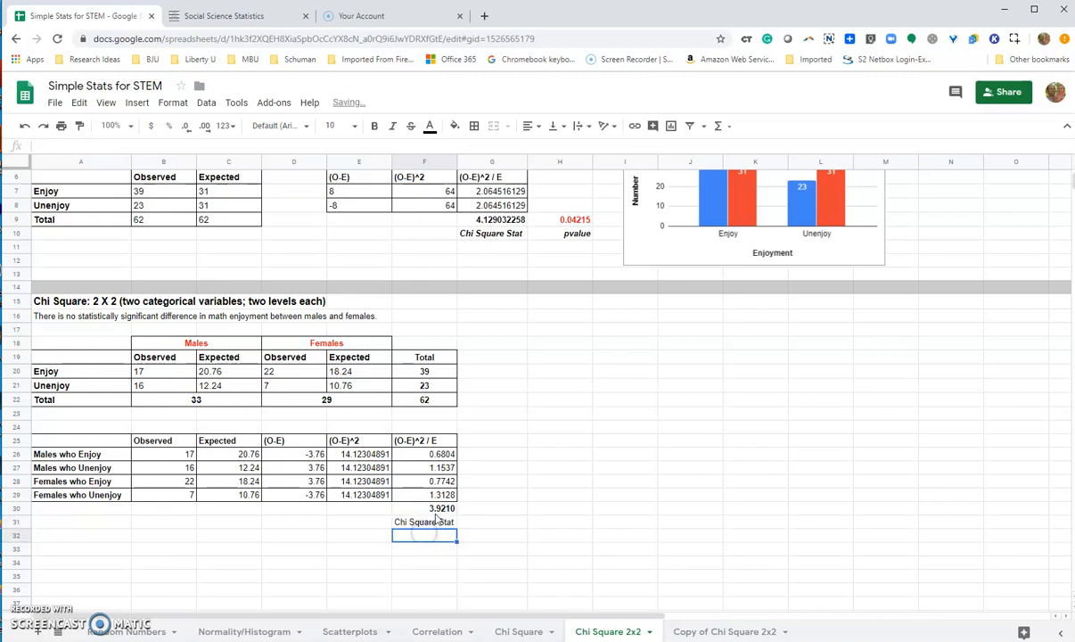
# Calculate the p-value in G30 from the chi-square statistic with one degree of freedom, using =chidist(F30,1).
pyautogui.click(440, 510)
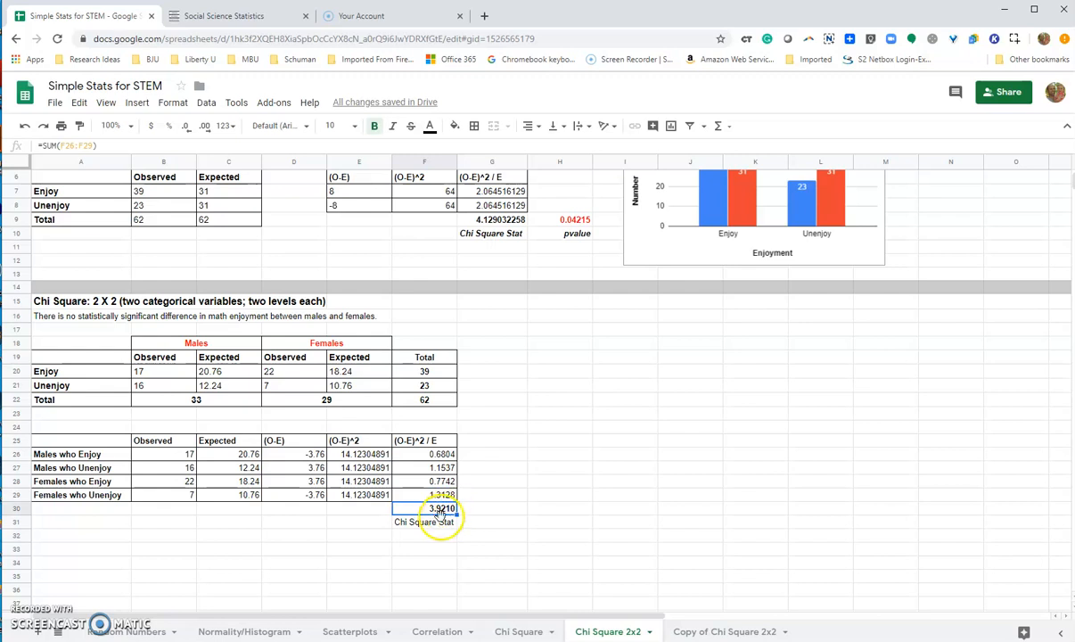
pyautogui.scroll(2, 443, 527)
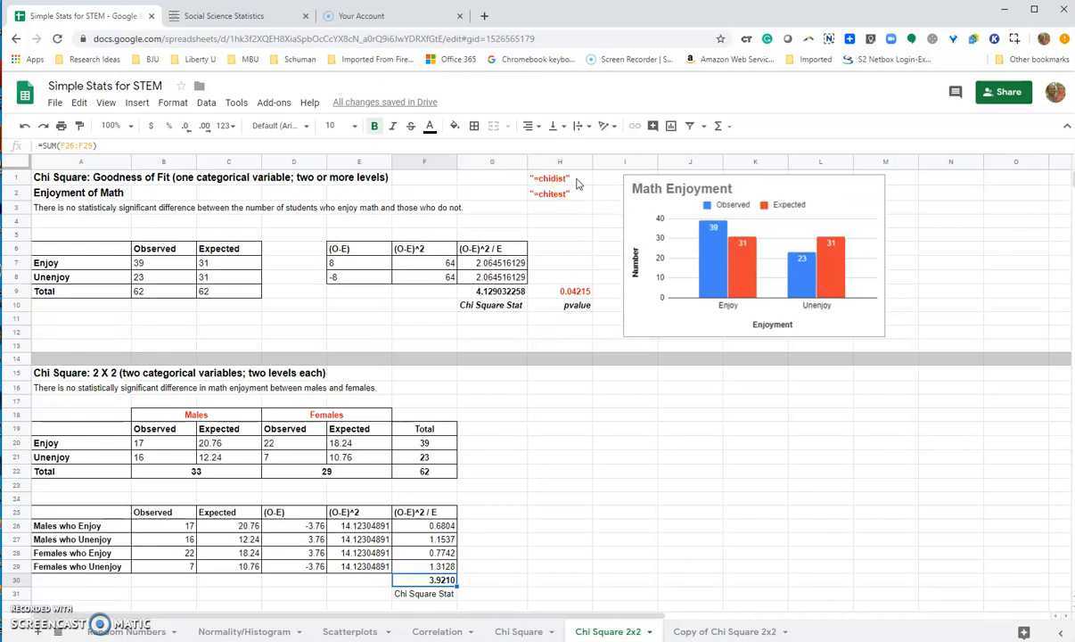
pyautogui.scroll(-1, 486, 545)
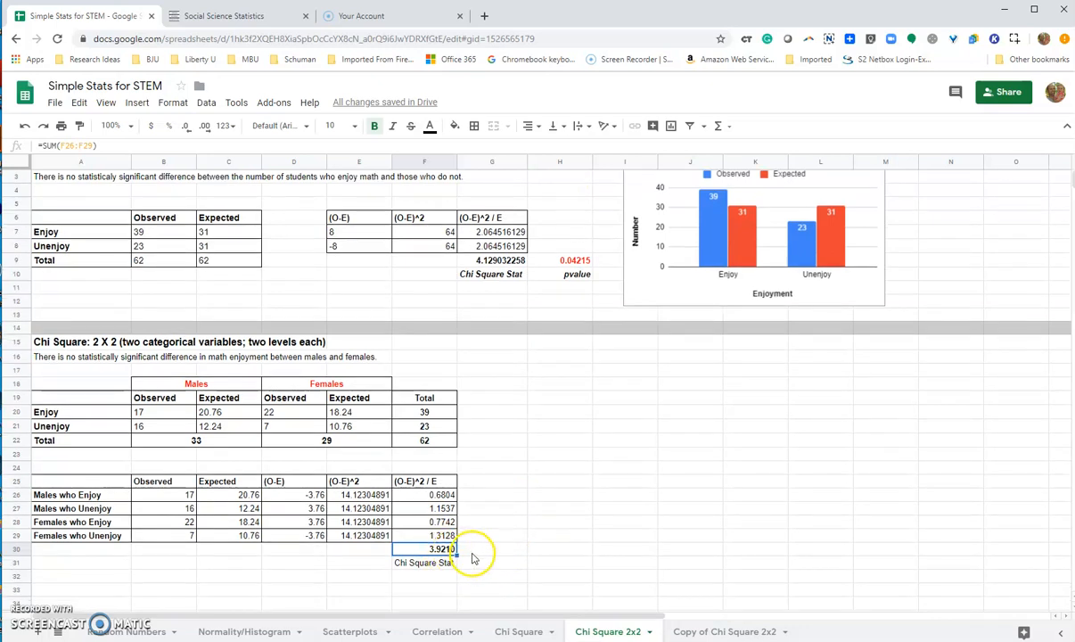
pyautogui.click(473, 551)
pyautogui.click(145, 145)
pyautogui.write('=chid')
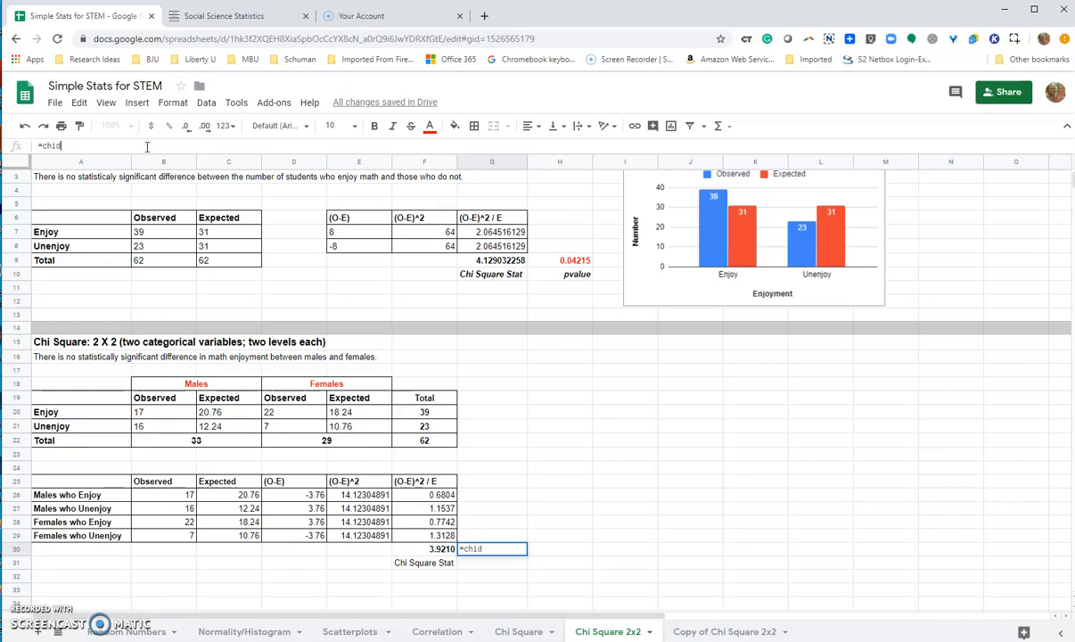
pyautogui.write('ist(')
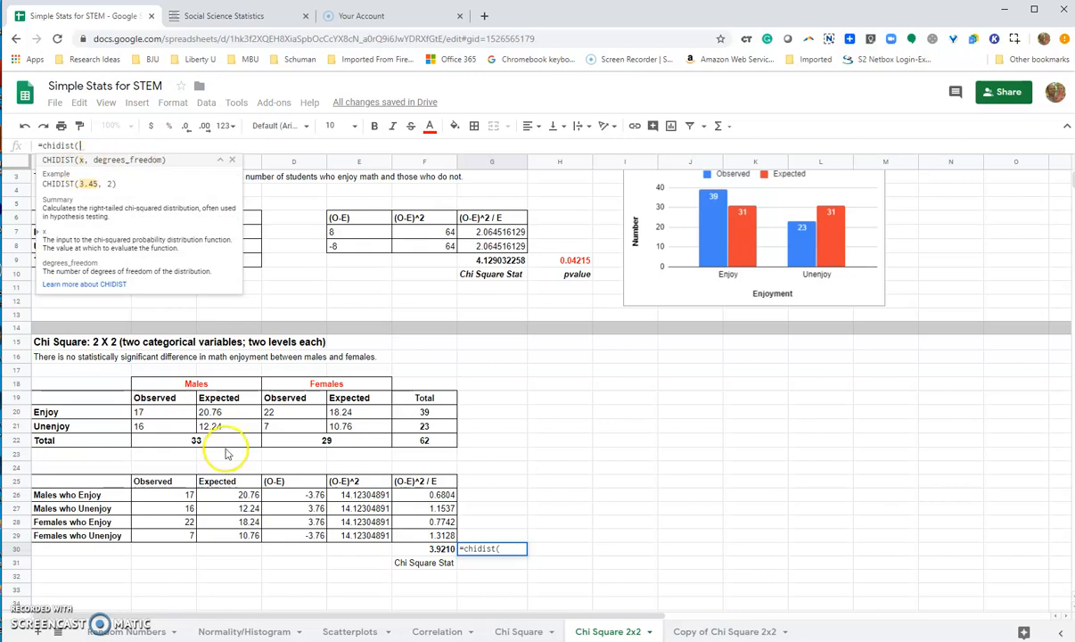
pyautogui.click(415, 549)
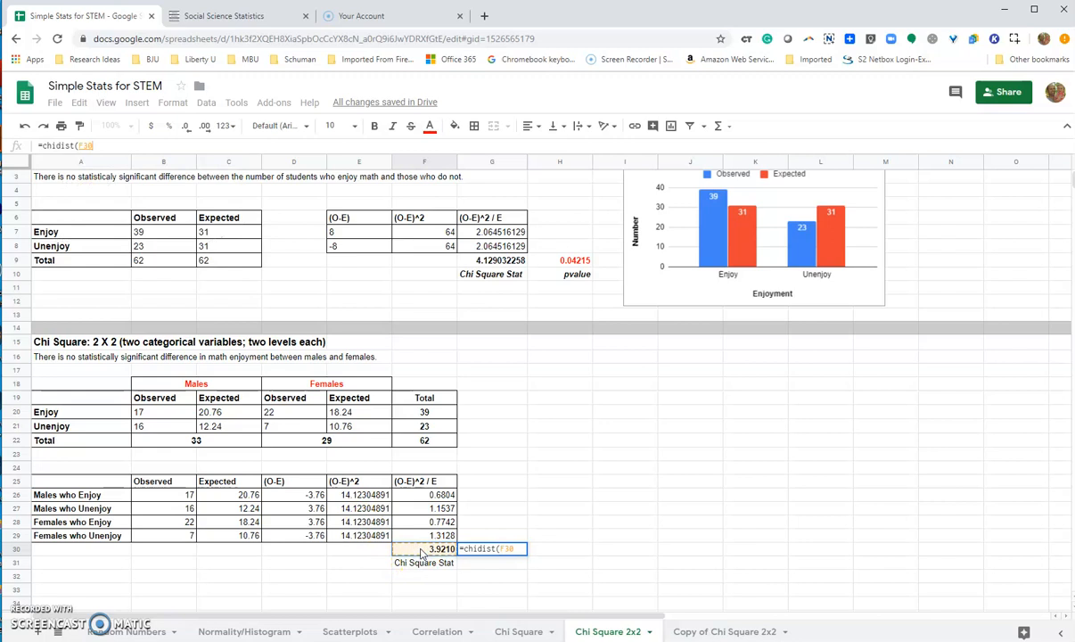
pyautogui.write(',')
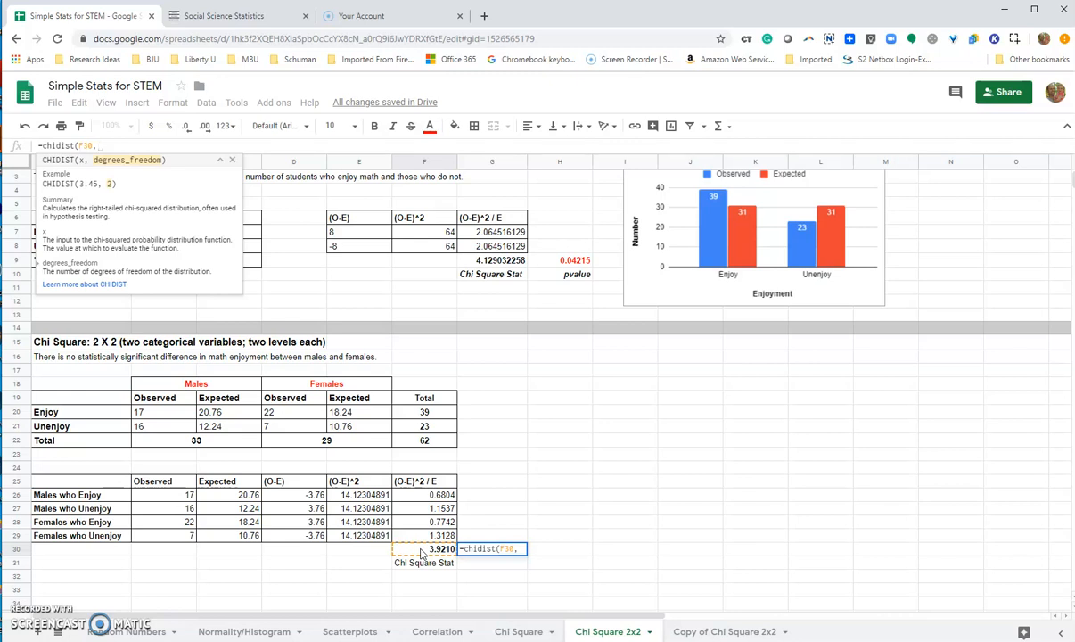
pyautogui.write('1')
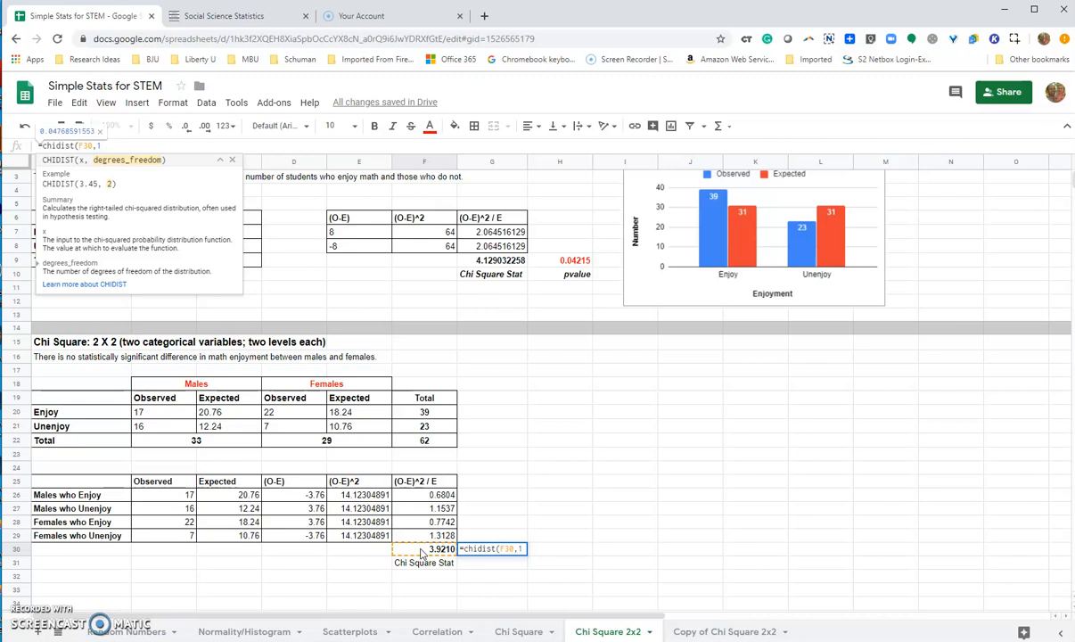
pyautogui.write(')')
pyautogui.press('Return')
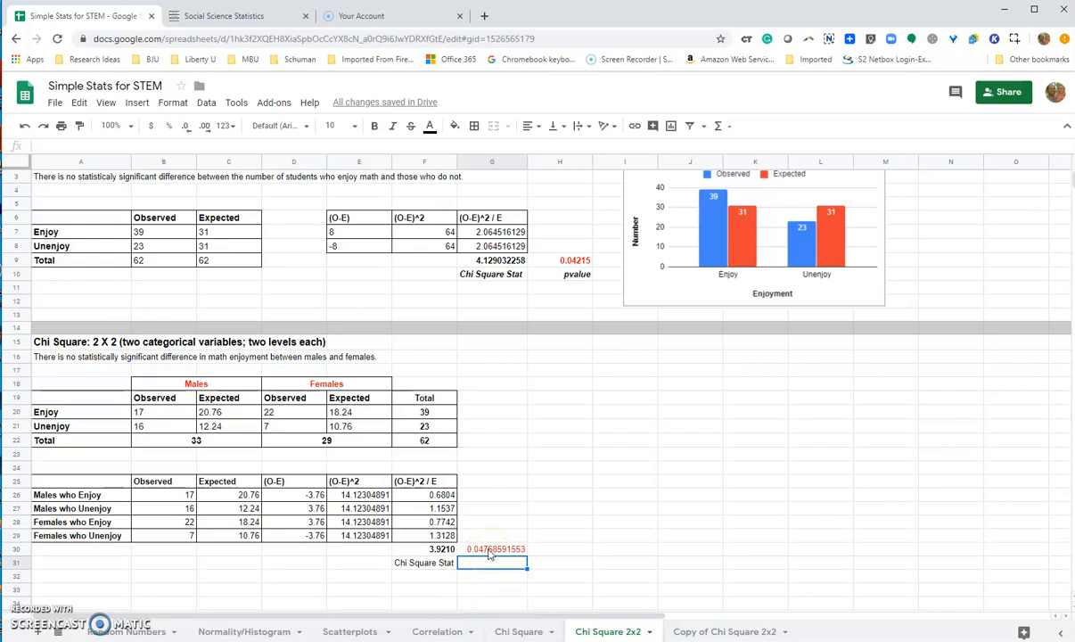
# Label the p-value by entering "pvalue" in G31 beneath it.
pyautogui.click(490, 564)
pyautogui.write('[pal')
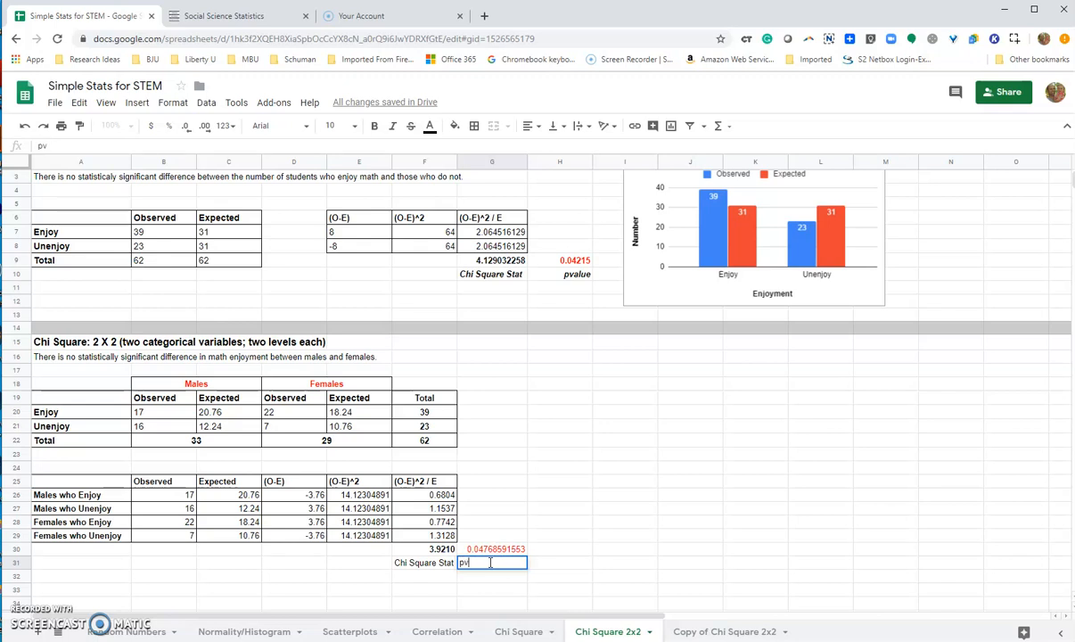
pyautogui.press('Return')
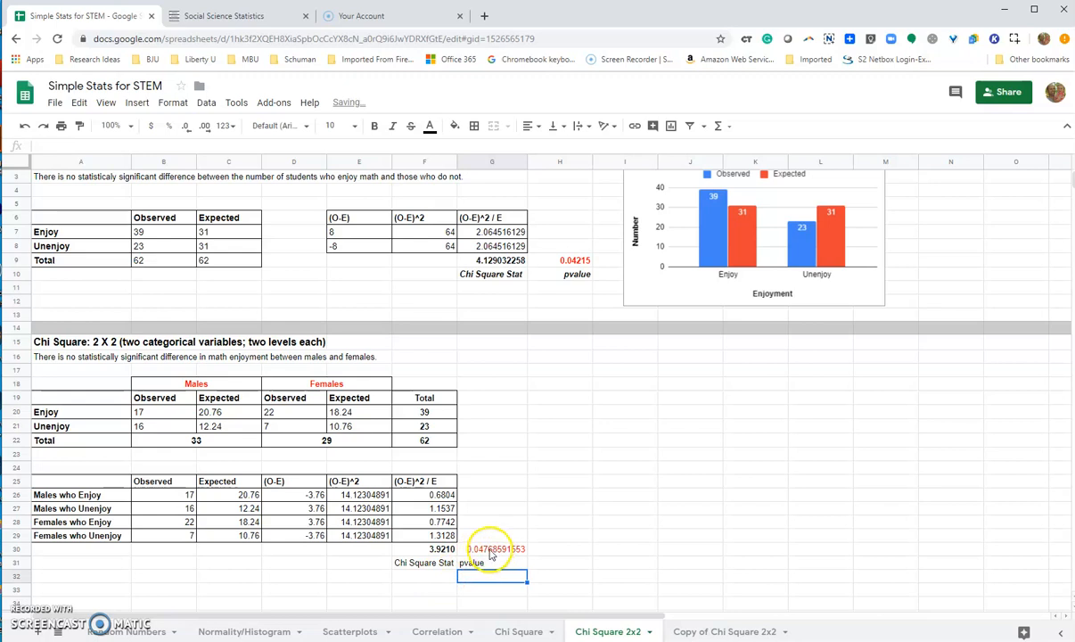
# Check the p-value in G30 against the null hypothesis statement in row 16.
pyautogui.click(492, 552)
pyautogui.click(502, 552)
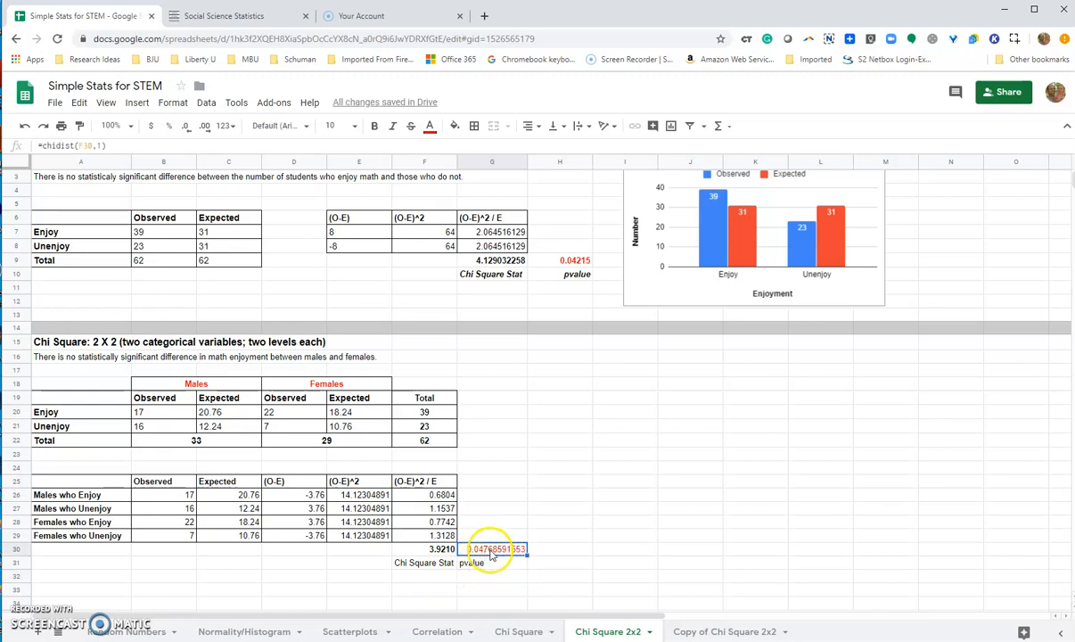
pyautogui.click(18, 357)
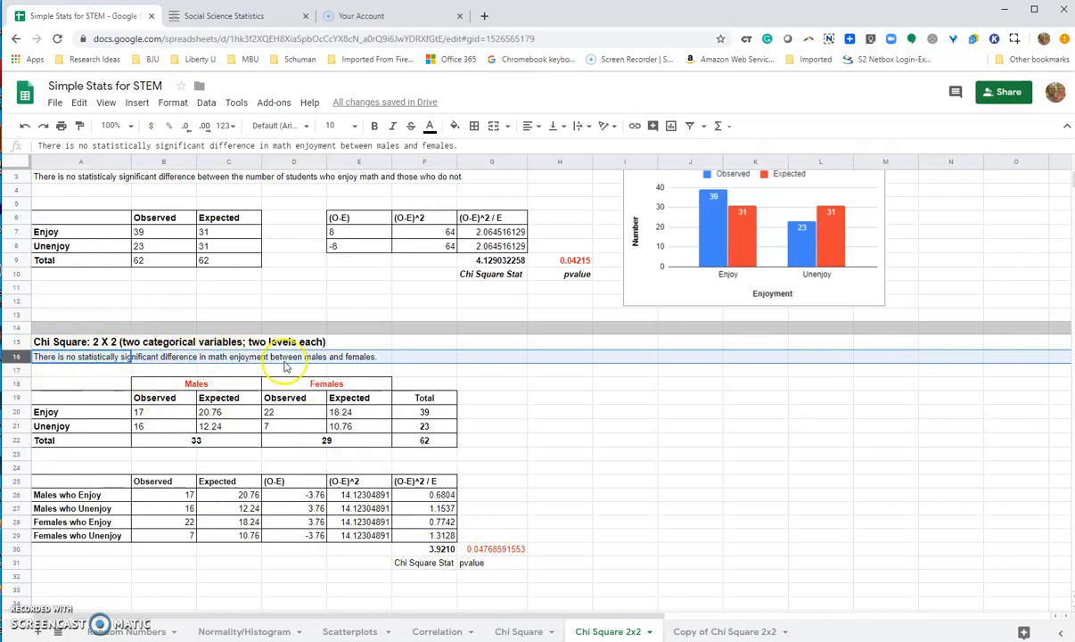
# Compare the females' observed counts in D20:D21 with the p-value in G30.
pyautogui.click(296, 415)
pyautogui.moveTo(295, 414); pyautogui.dragTo(272, 426)
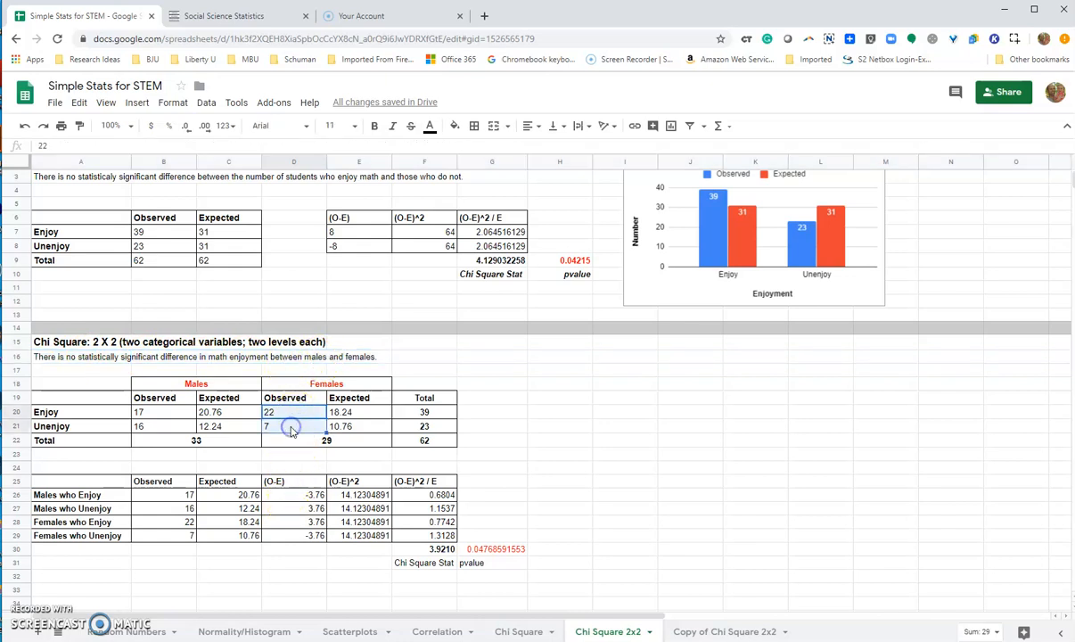
pyautogui.click(472, 410)
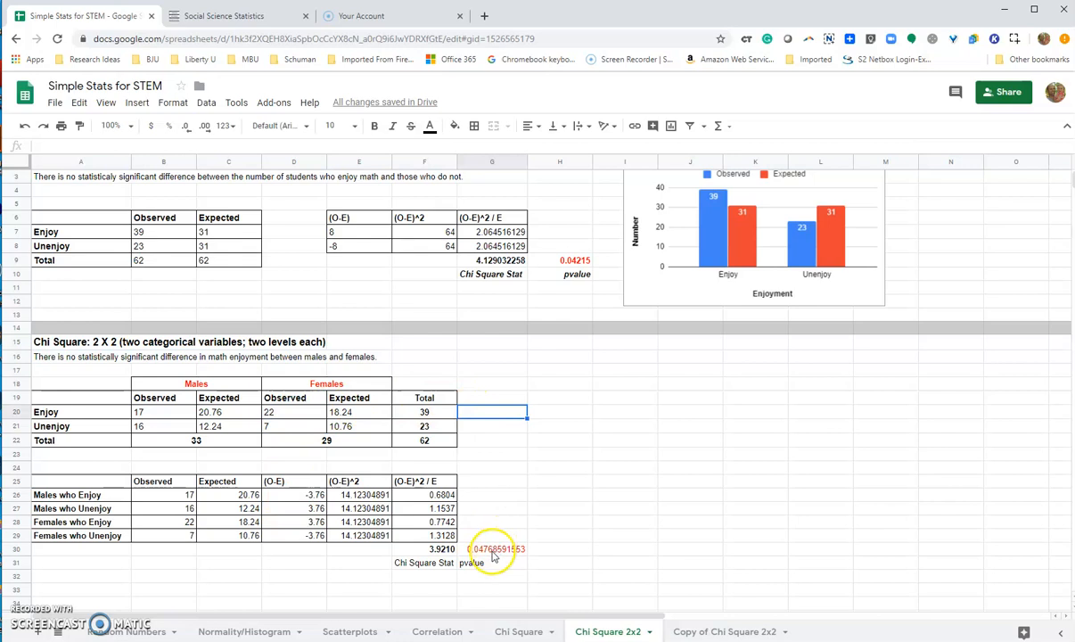
pyautogui.click(493, 550)
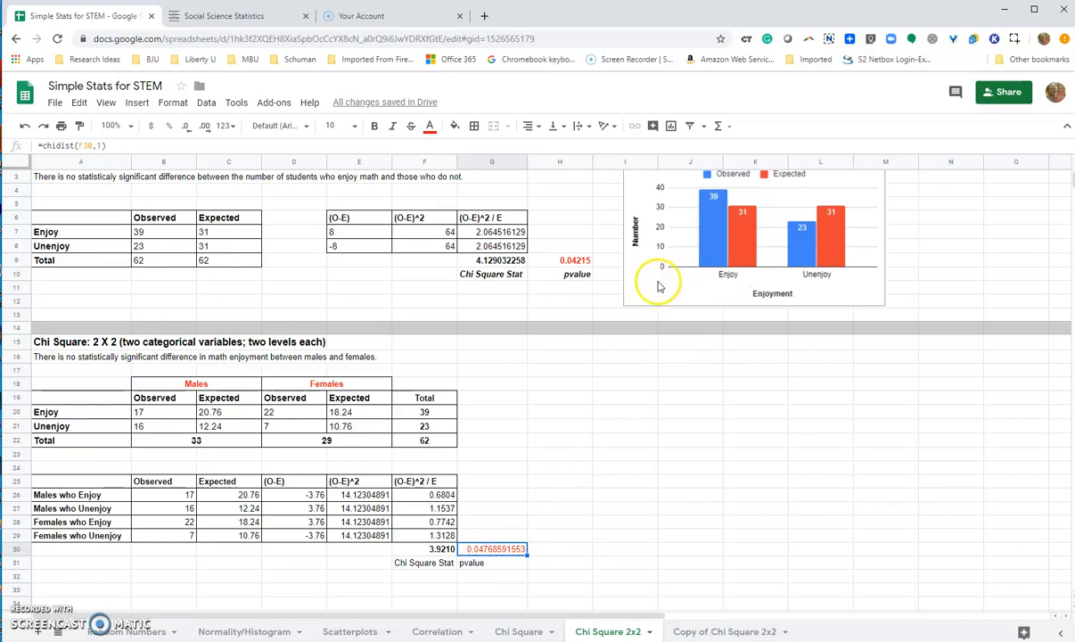
# Insert a column chart of the observed and expected counts for the four gender and enjoyment groups from A25:C29.
pyautogui.scroll(1, 663, 284)
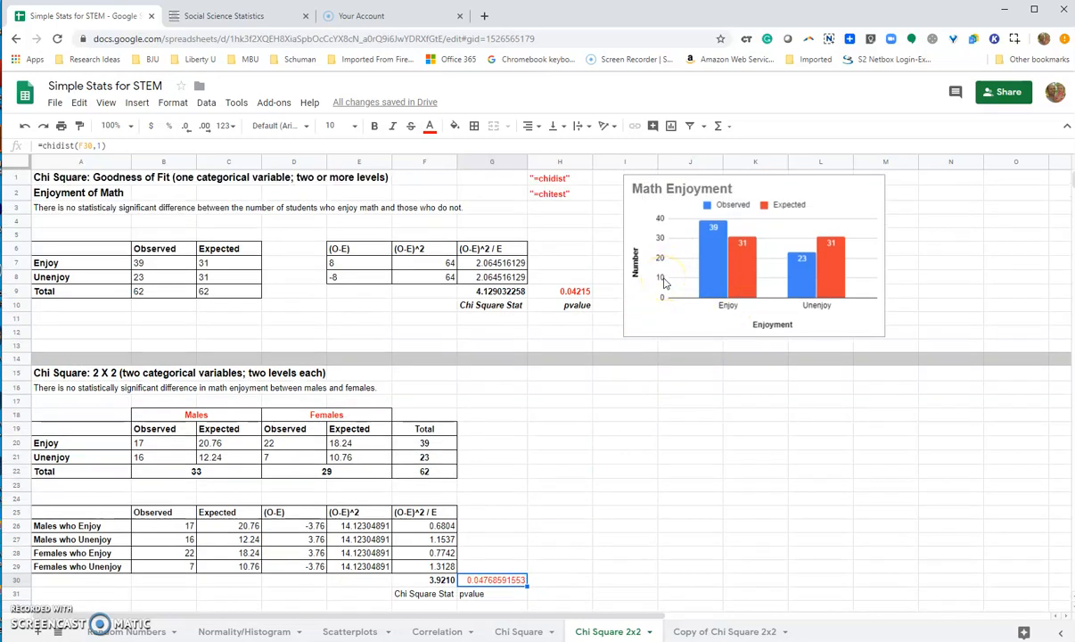
pyautogui.scroll(-3, 663, 284)
pyautogui.scroll(1, 579, 365)
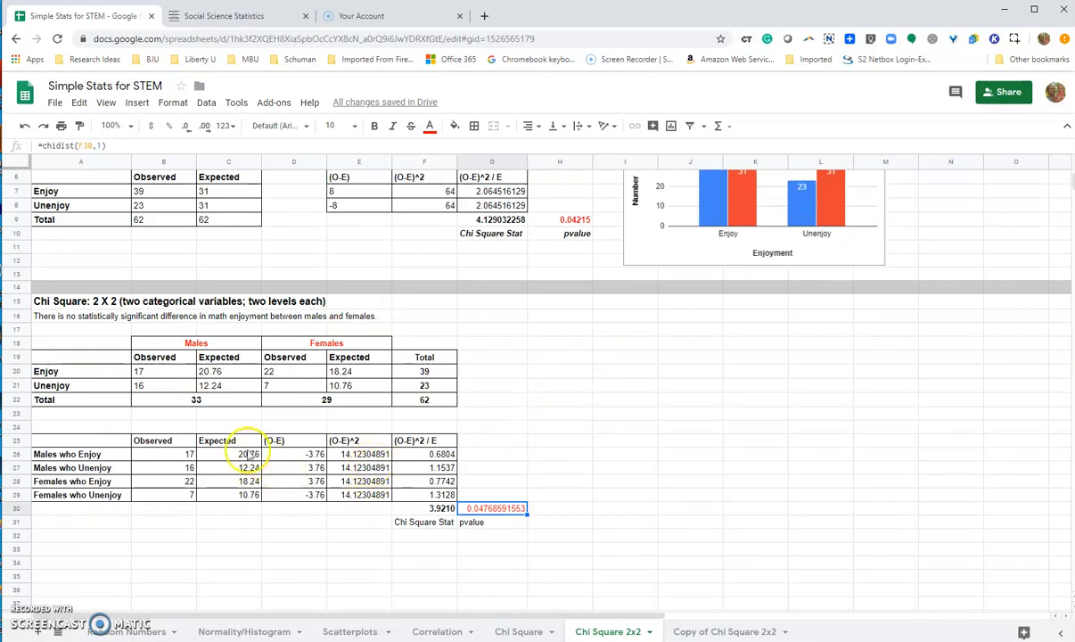
pyautogui.moveTo(36, 443); pyautogui.dragTo(223, 496)
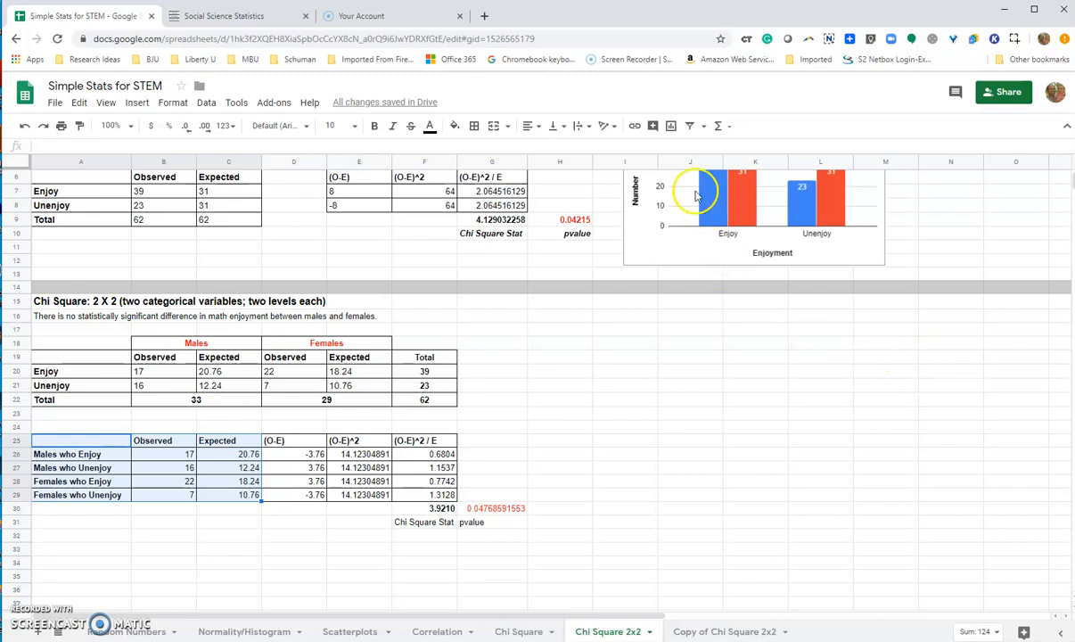
pyautogui.click(670, 126)
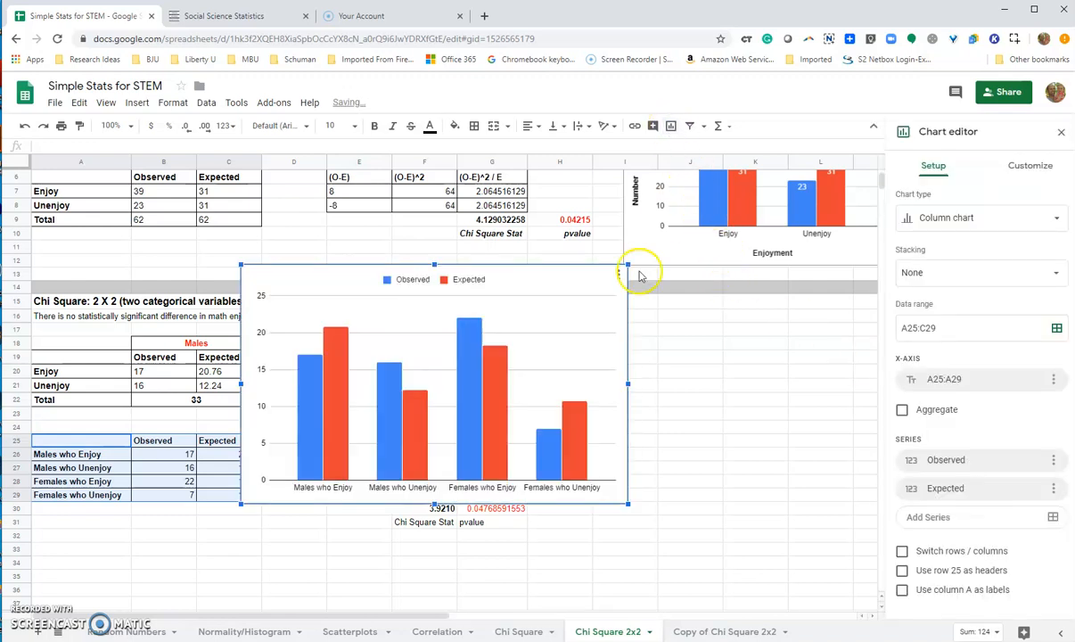
# Move the new column chart into the empty area beside the 2 X 2 tables so it no longer covers their data.
pyautogui.moveTo(529, 293); pyautogui.dragTo(724, 333)
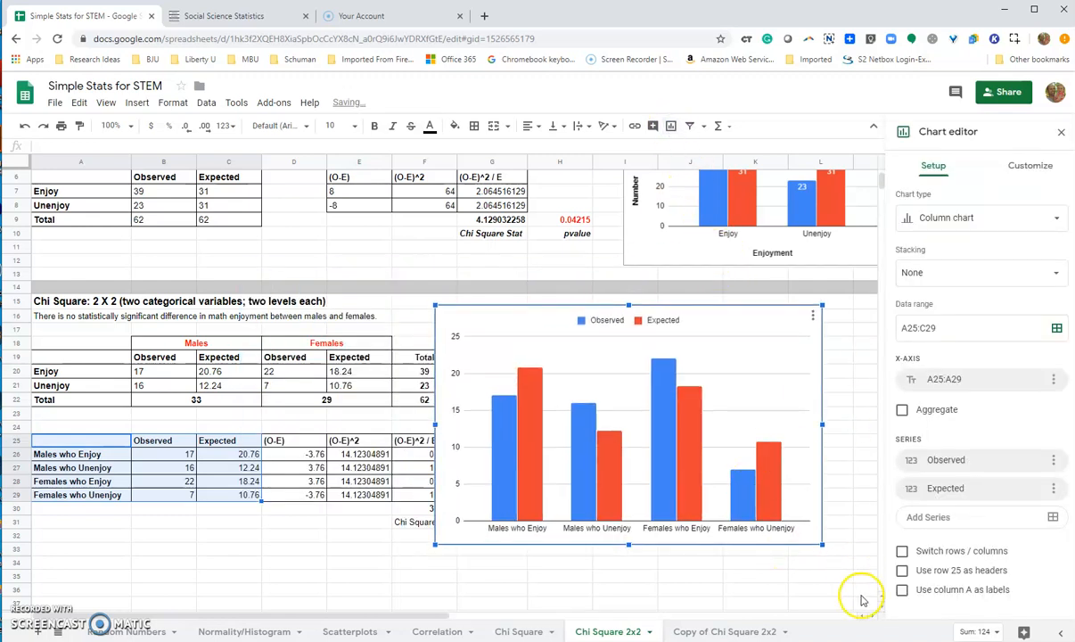
pyautogui.hscroll(3, 871, 616)
pyautogui.moveTo(551, 339); pyautogui.dragTo(723, 340)
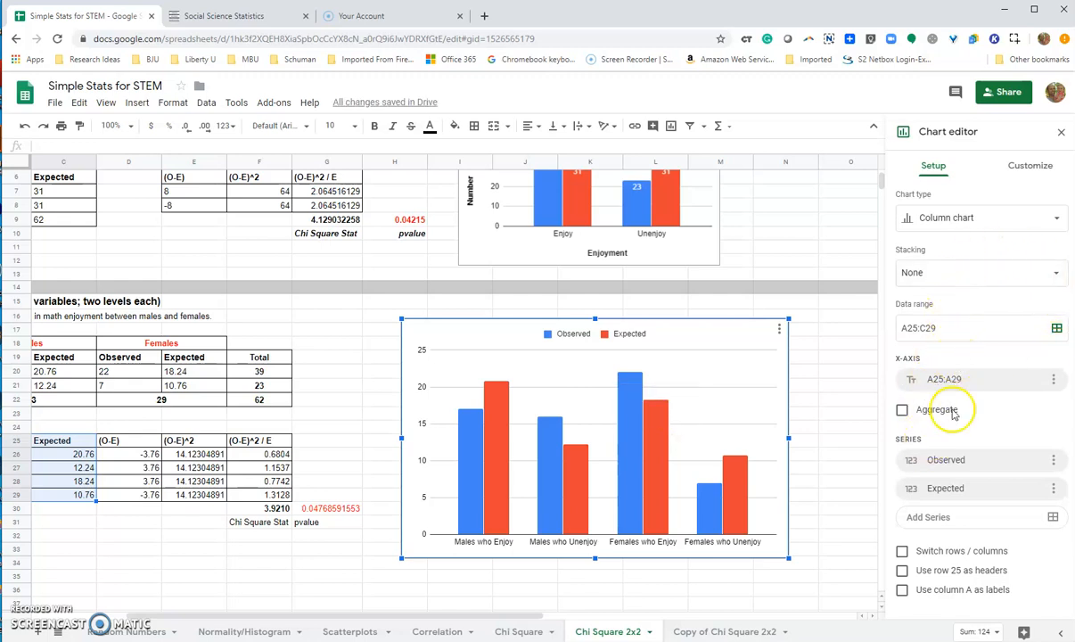
# Give the new chart the title "Math Enjoyment by Gender" and make it bold.
pyautogui.click(1024, 167)
pyautogui.click(952, 198)
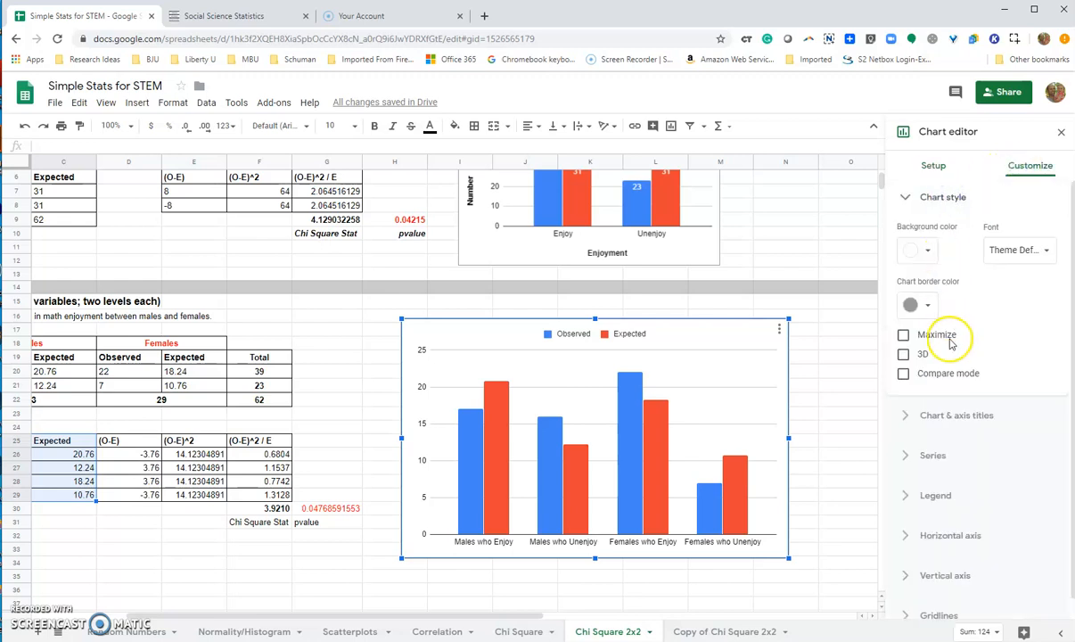
pyautogui.click(952, 202)
pyautogui.click(941, 243)
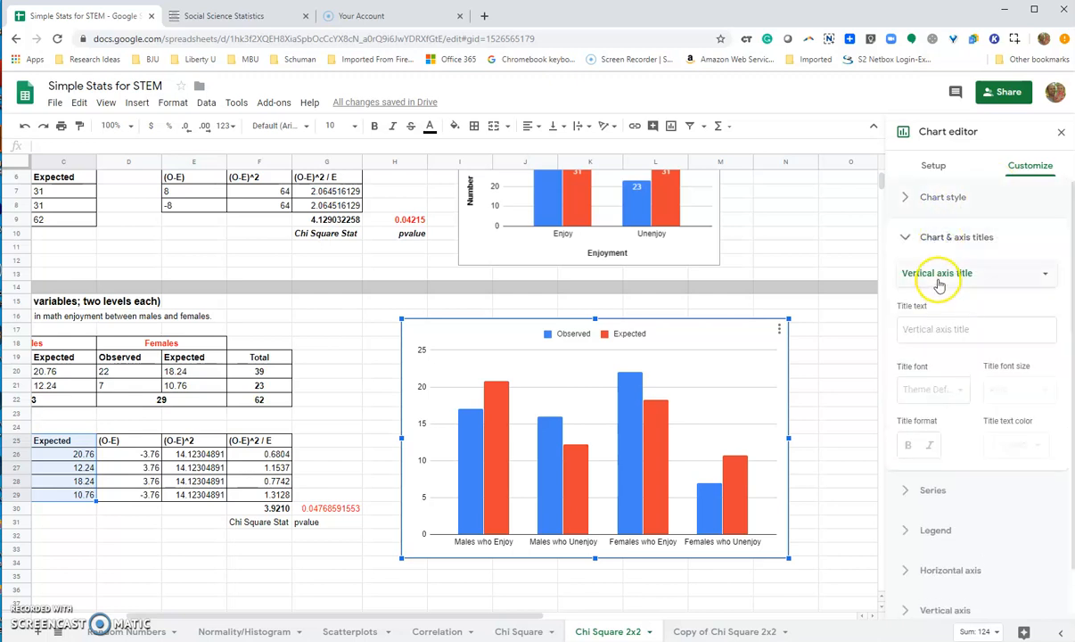
pyautogui.click(960, 273)
pyautogui.click(956, 214)
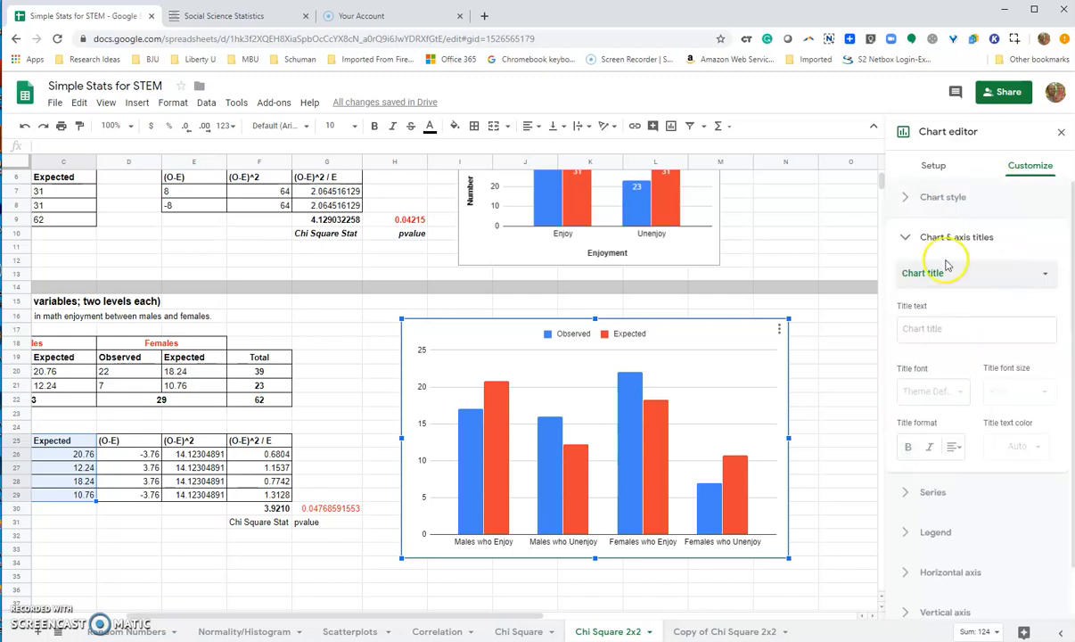
pyautogui.click(953, 329)
pyautogui.write('Math Enjoyment by Gender')
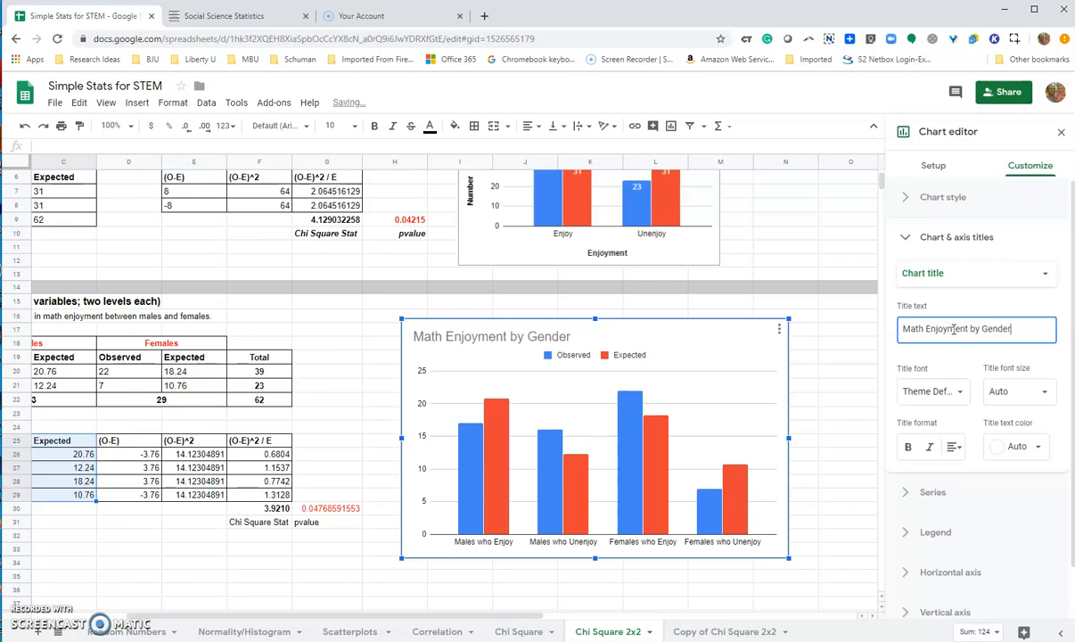
pyautogui.click(908, 447)
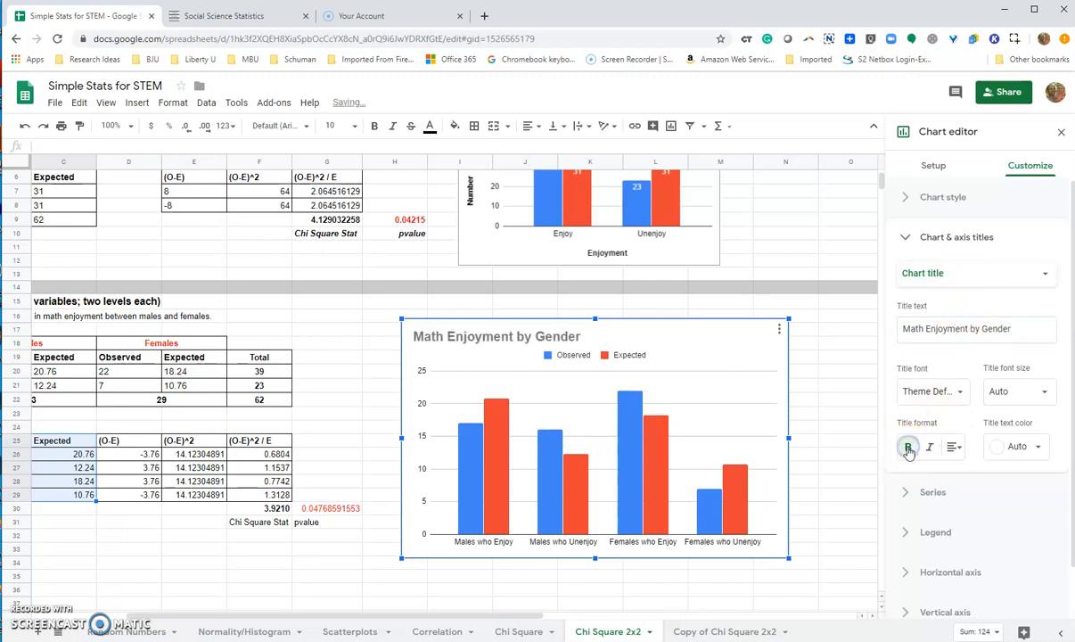
pyautogui.click(967, 330)
# Set the chart's horizontal axis title to "Enjoyment" in bold.
pyautogui.click(997, 275)
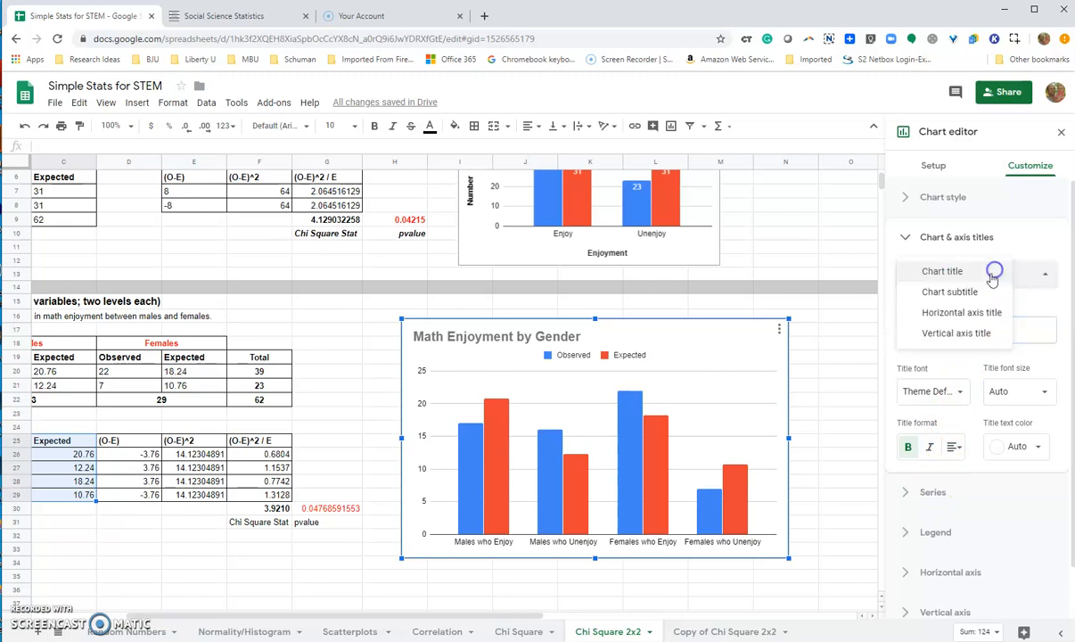
pyautogui.click(973, 314)
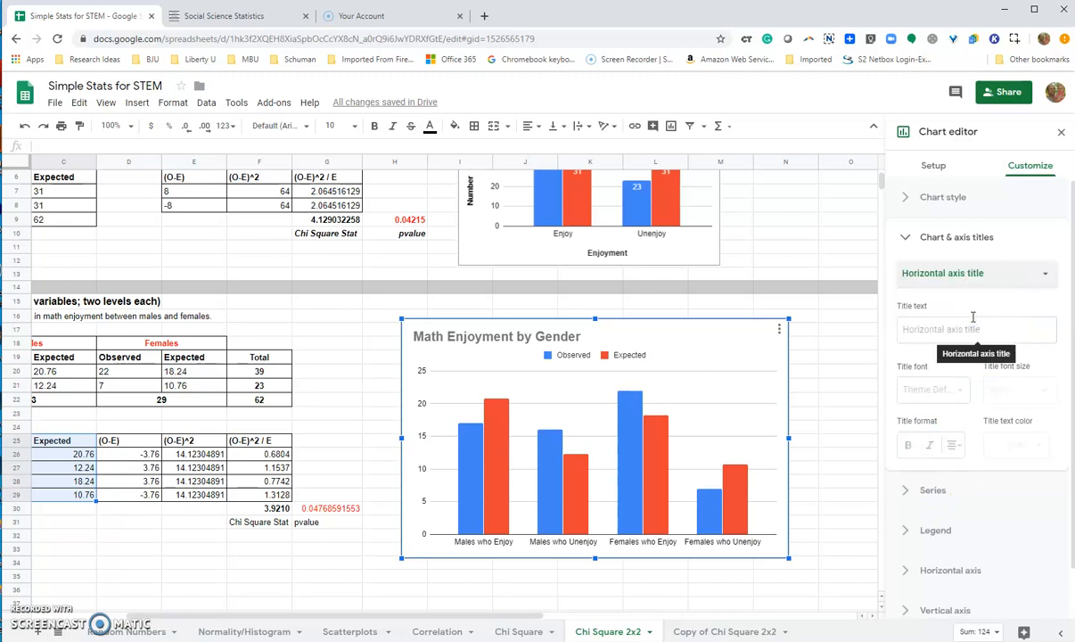
pyautogui.click(941, 328)
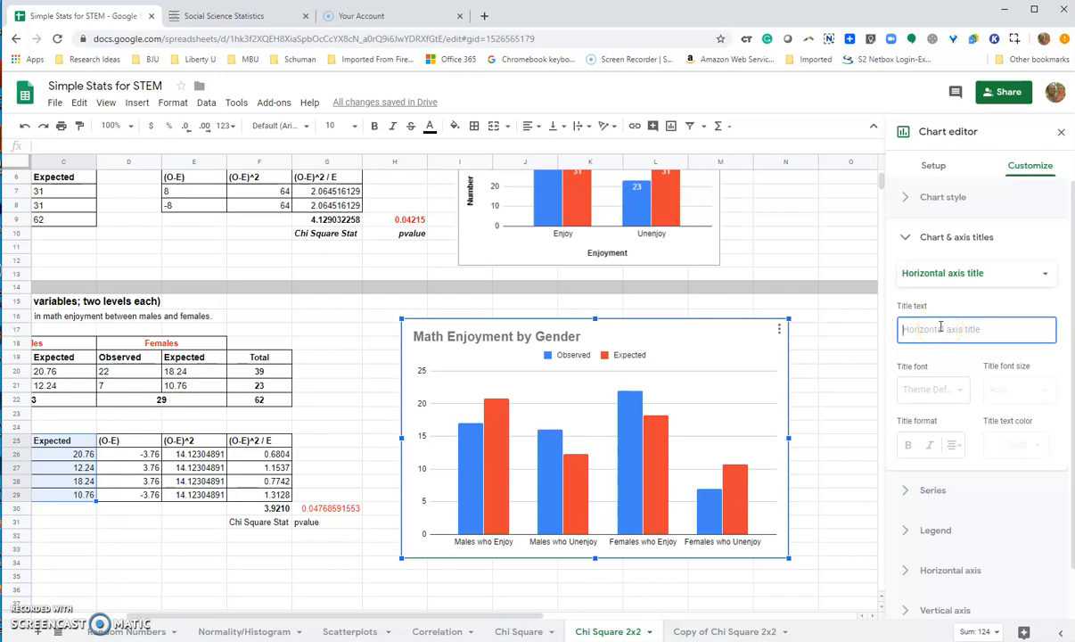
pyautogui.write('Enjy')
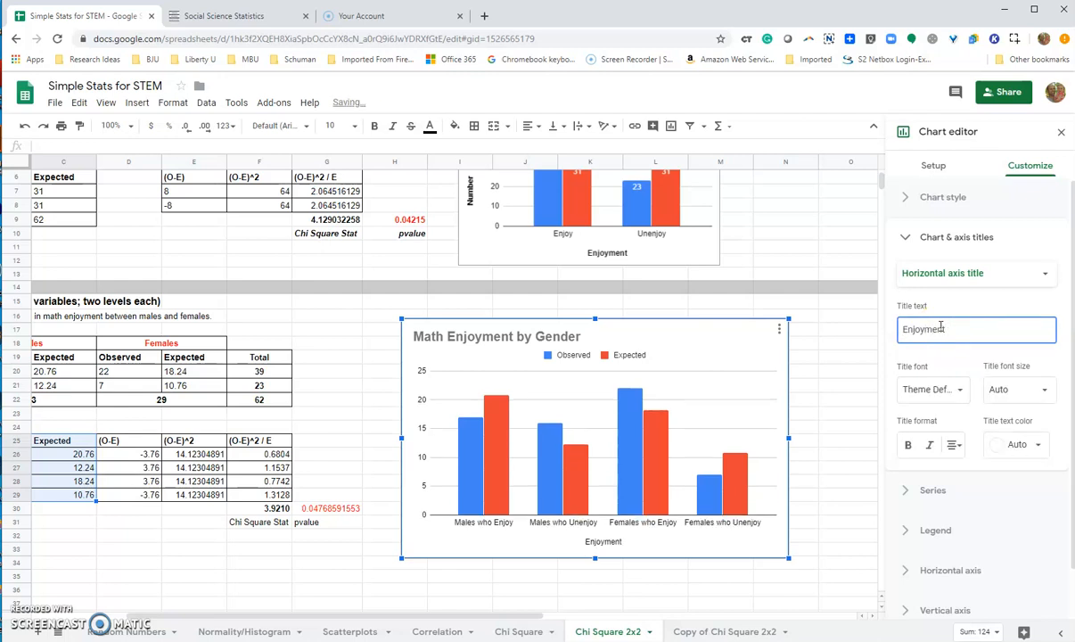
pyautogui.click(908, 444)
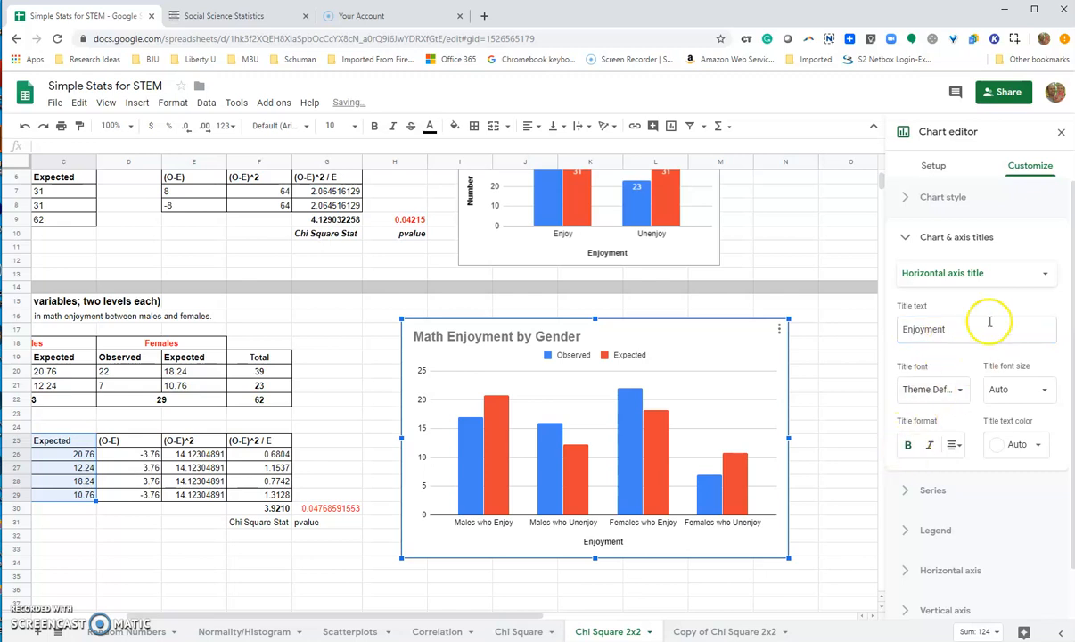
# Set the chart's vertical axis title to "Number" in bold.
pyautogui.click(991, 277)
pyautogui.click(972, 290)
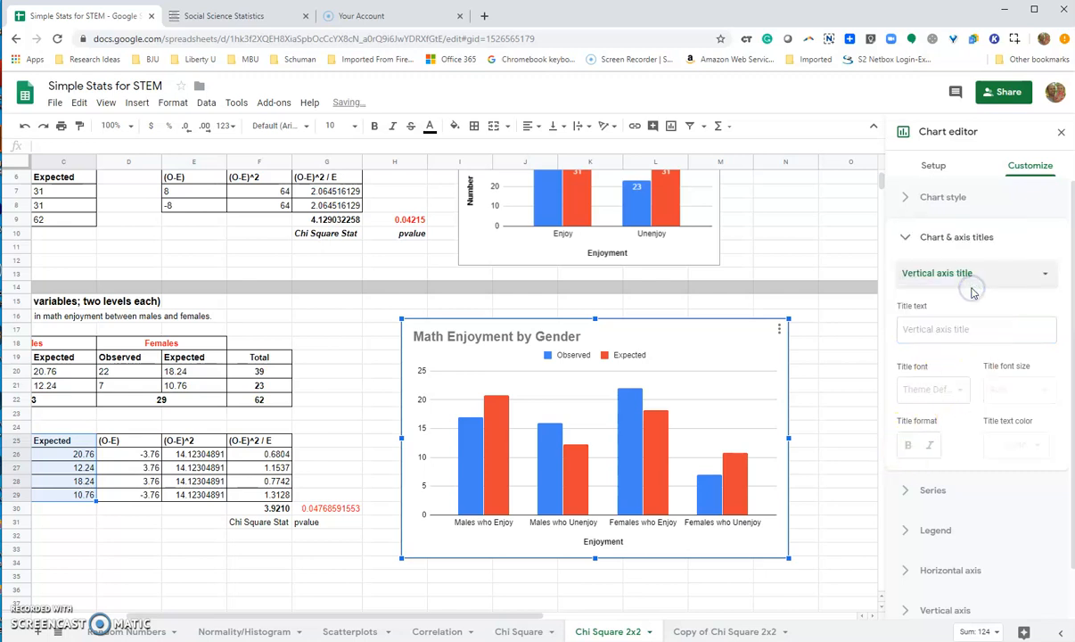
pyautogui.click(972, 332)
pyautogui.write('Number')
pyautogui.click(909, 446)
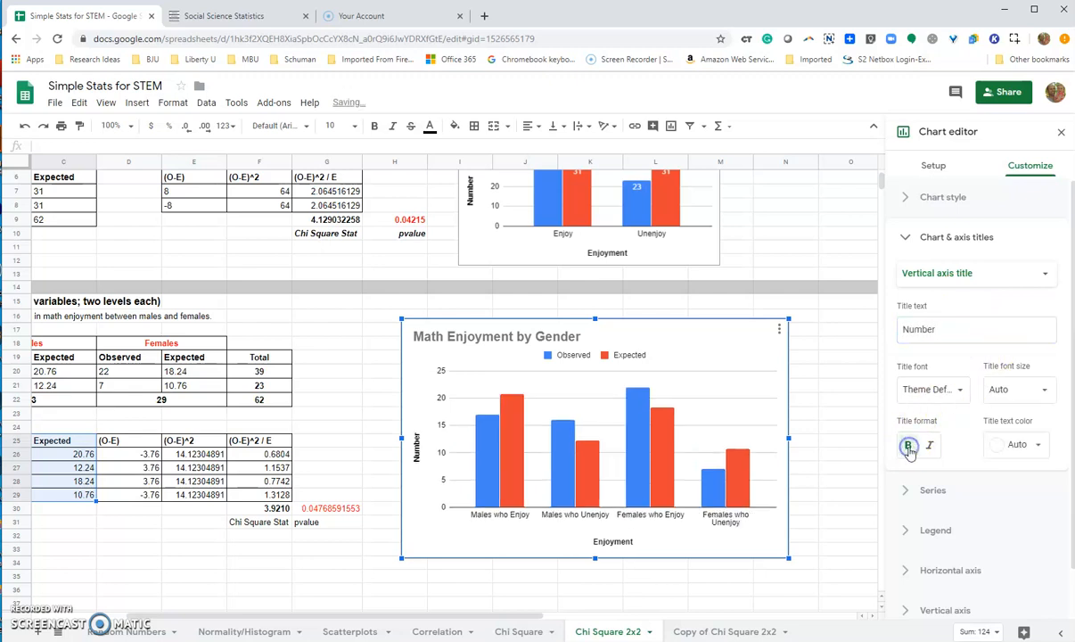
# Add data labels to all series of the Math Enjoyment by Gender chart and inspect the male bars.
pyautogui.click(923, 492)
pyautogui.scroll(-2, 926, 495)
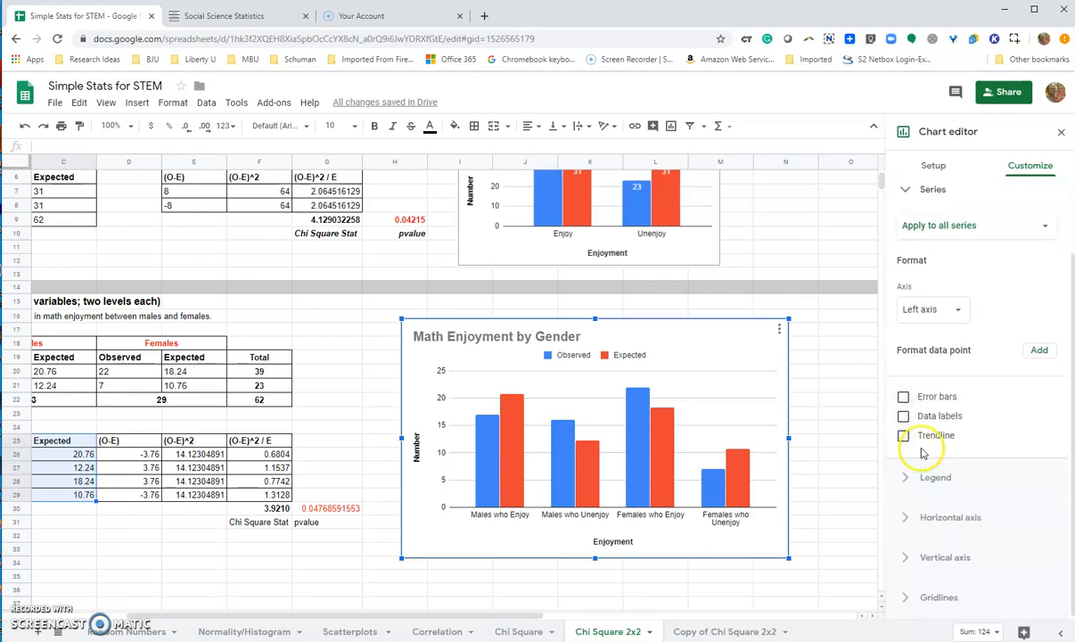
pyautogui.click(903, 418)
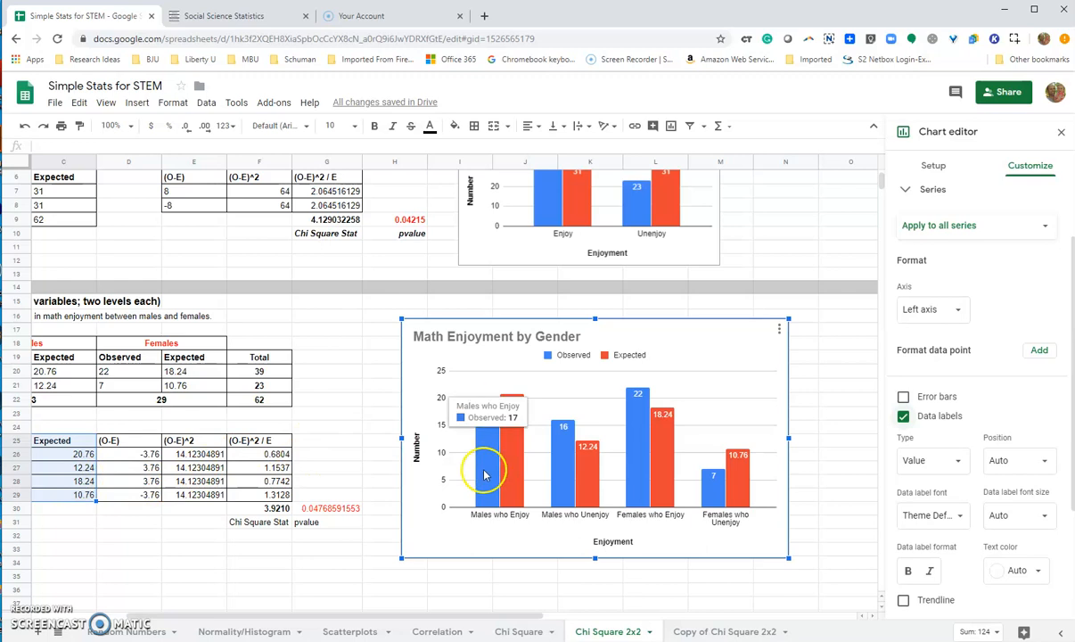
pyautogui.moveTo(635, 503)
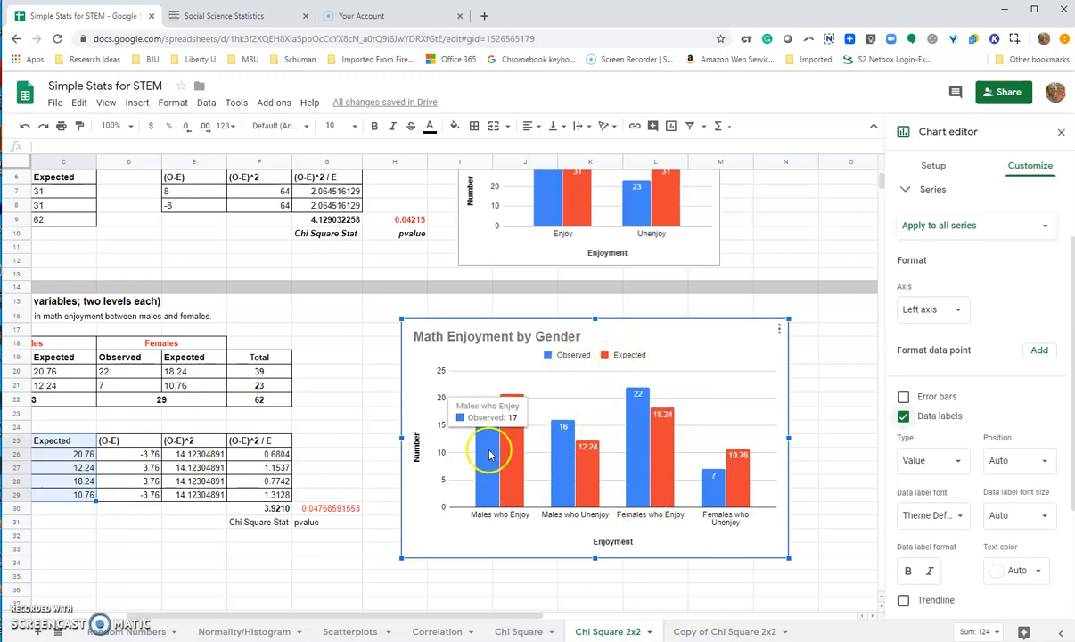
pyautogui.moveTo(512, 439)
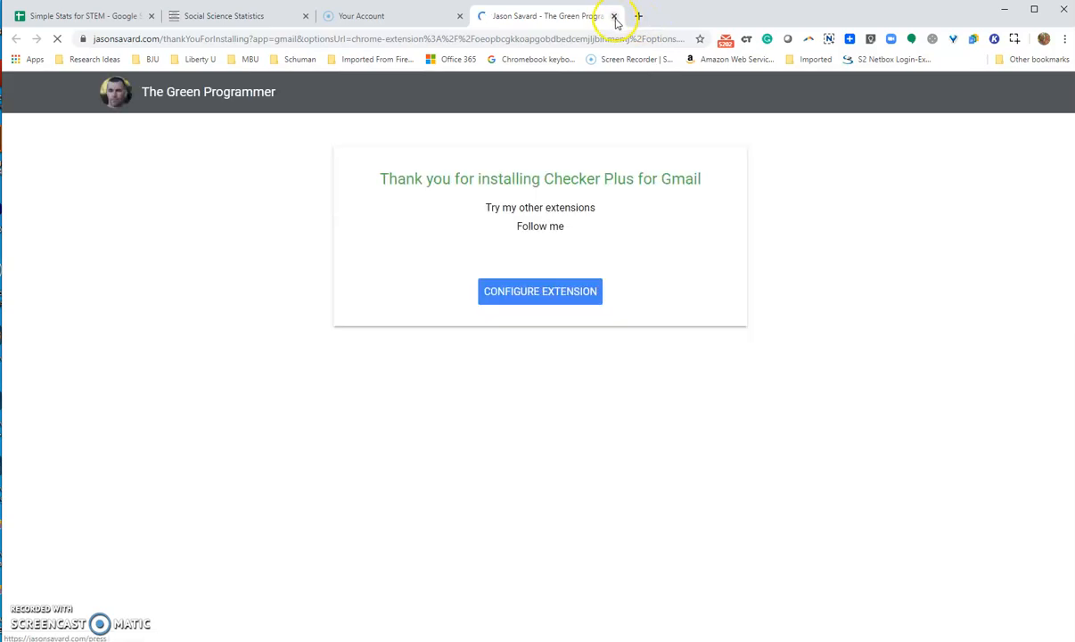
# Close the Checker Plus for Gmail page and switch back to the Simple Stats for STEM spreadsheet.
pyautogui.hotkey('ctrl', 'w')
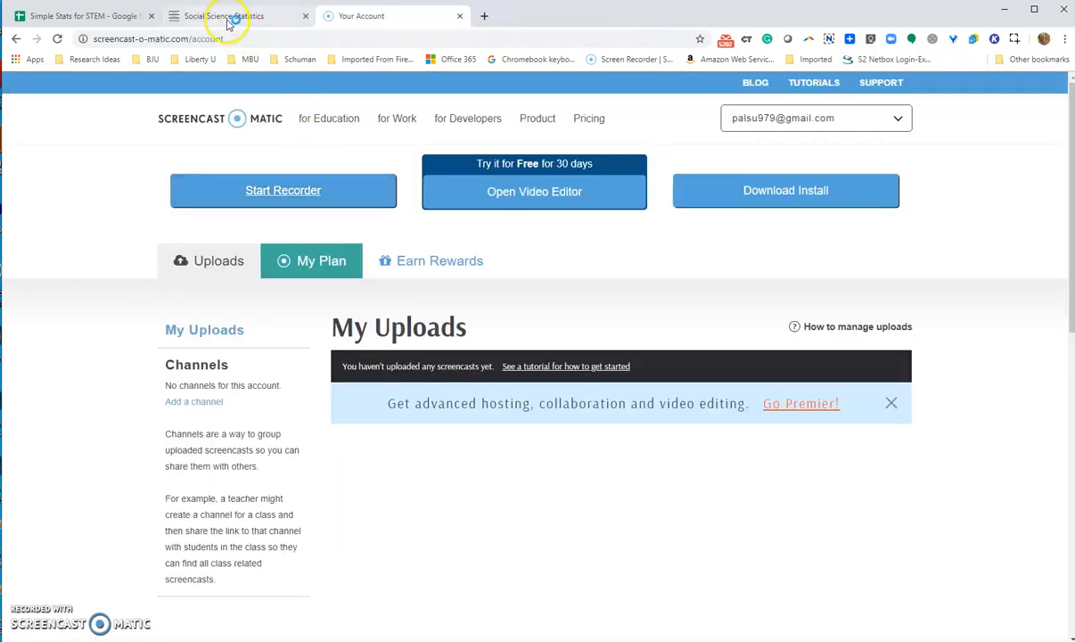
pyautogui.click(88, 16)
pyautogui.click(640, 538)
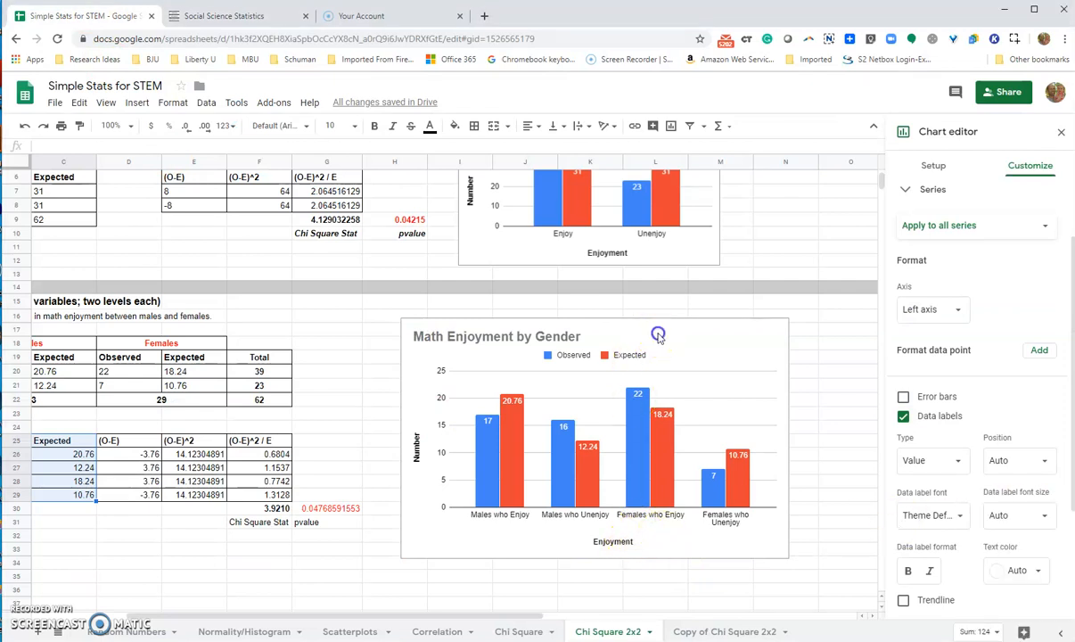
# Review the Math Enjoyment by Gender chart together with the p-value in G30 and the 2 X 2 tables.
pyautogui.click(648, 328)
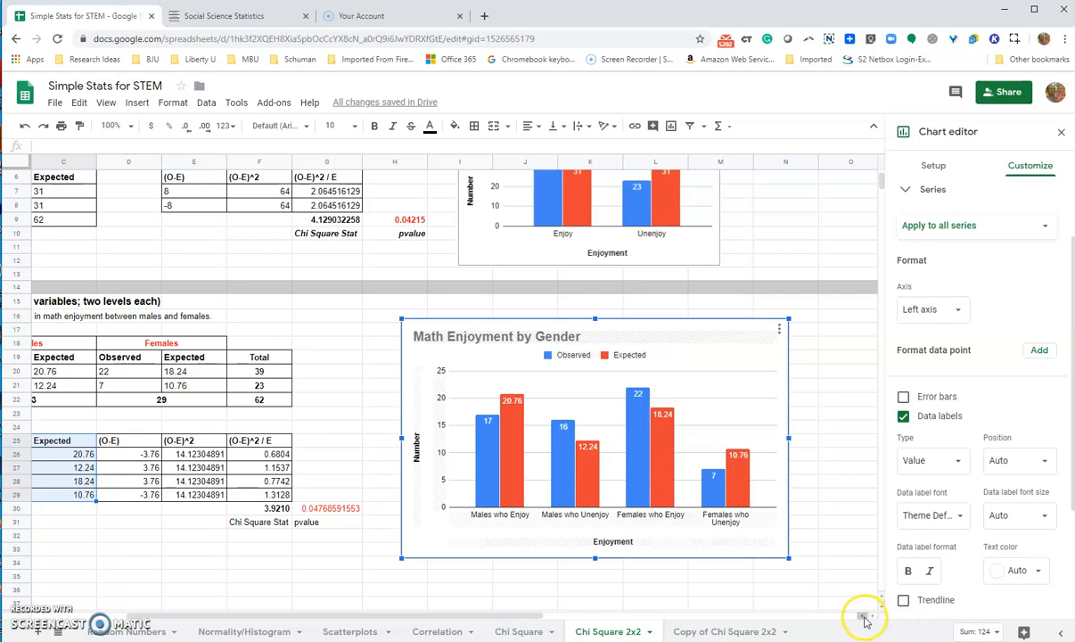
pyautogui.hscroll(-3, 862, 617)
pyautogui.hscroll(2, 873, 621)
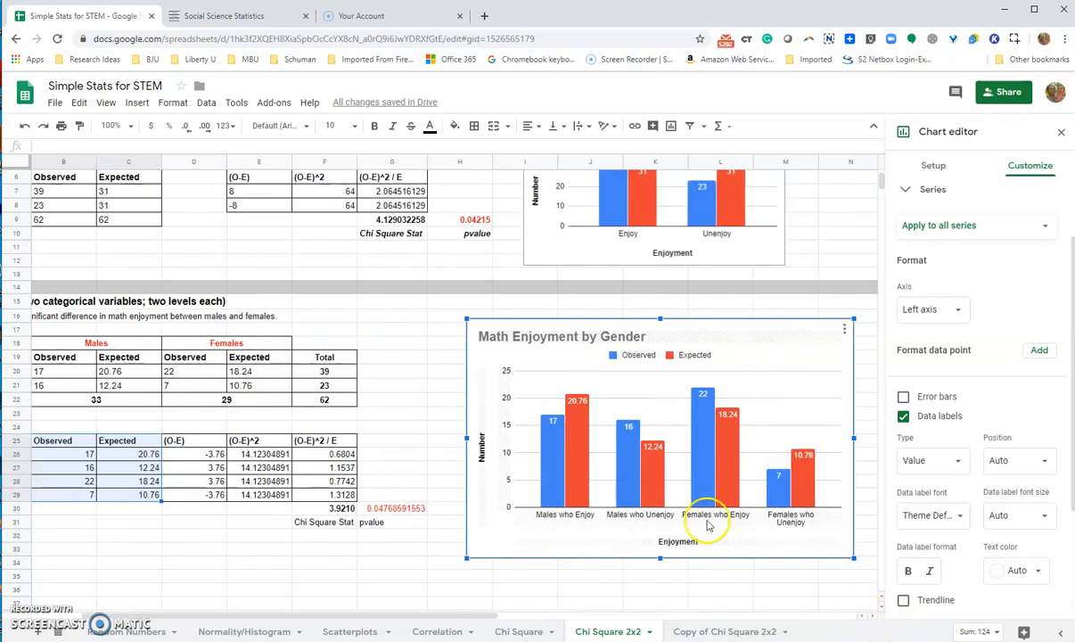
pyautogui.click(383, 510)
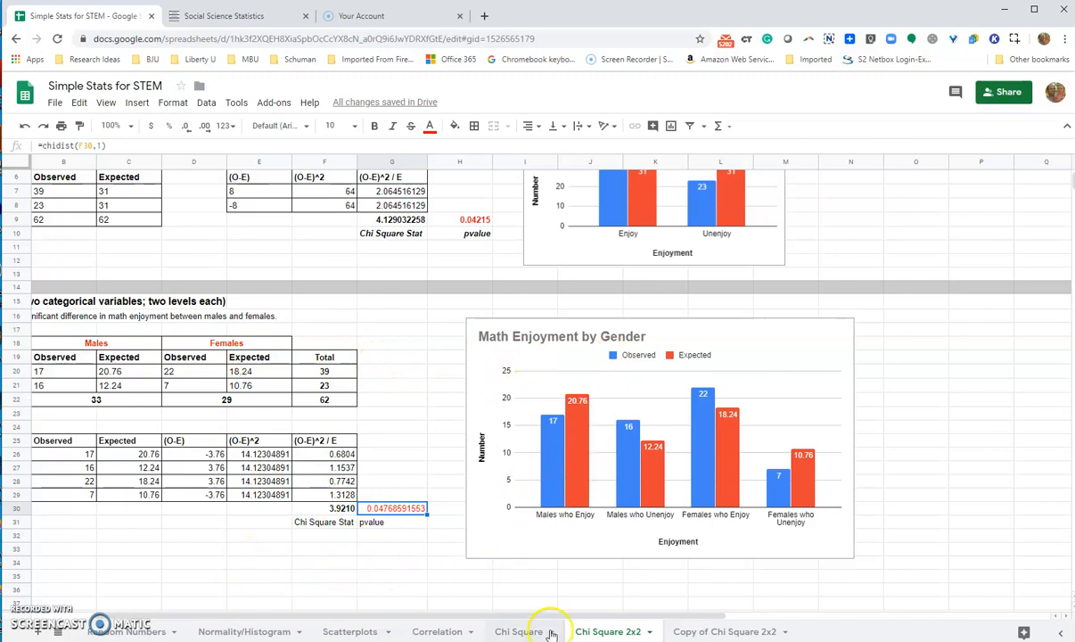
pyautogui.hscroll(-2, 504, 575)
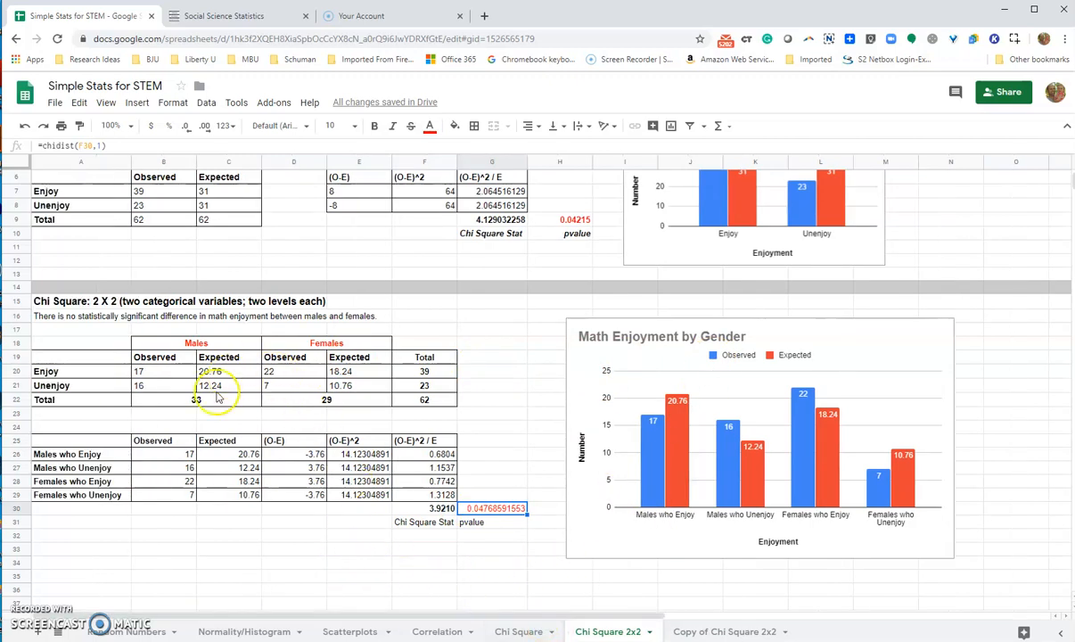